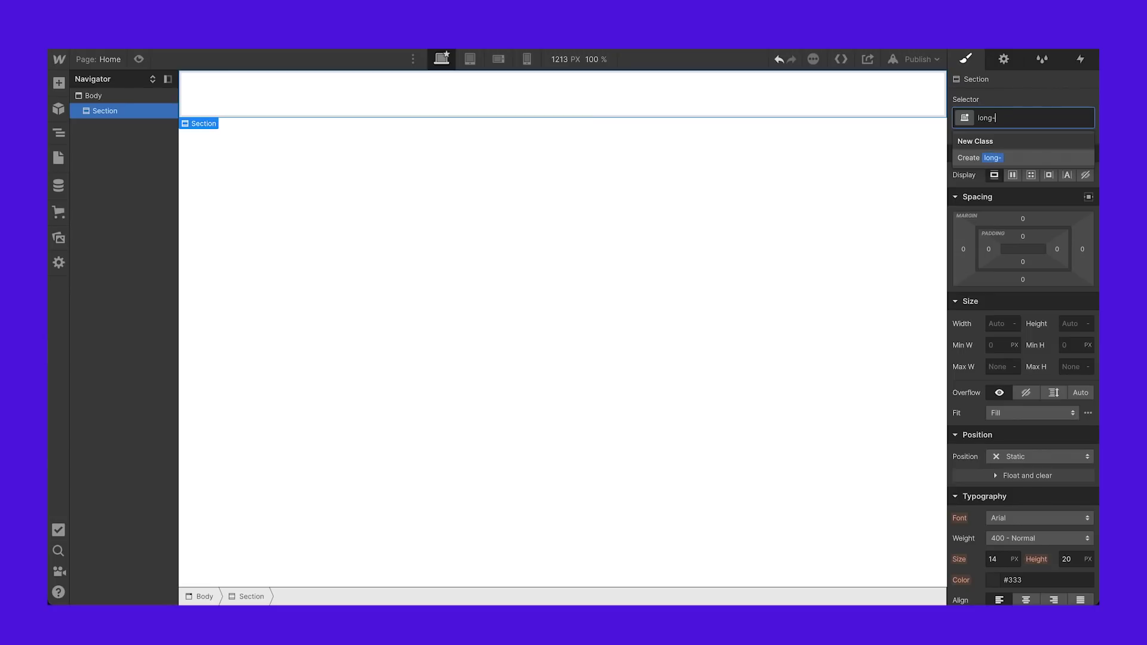
Step: Name the selected section's new class long-section
text(ctin)
text(n)
key(Return)
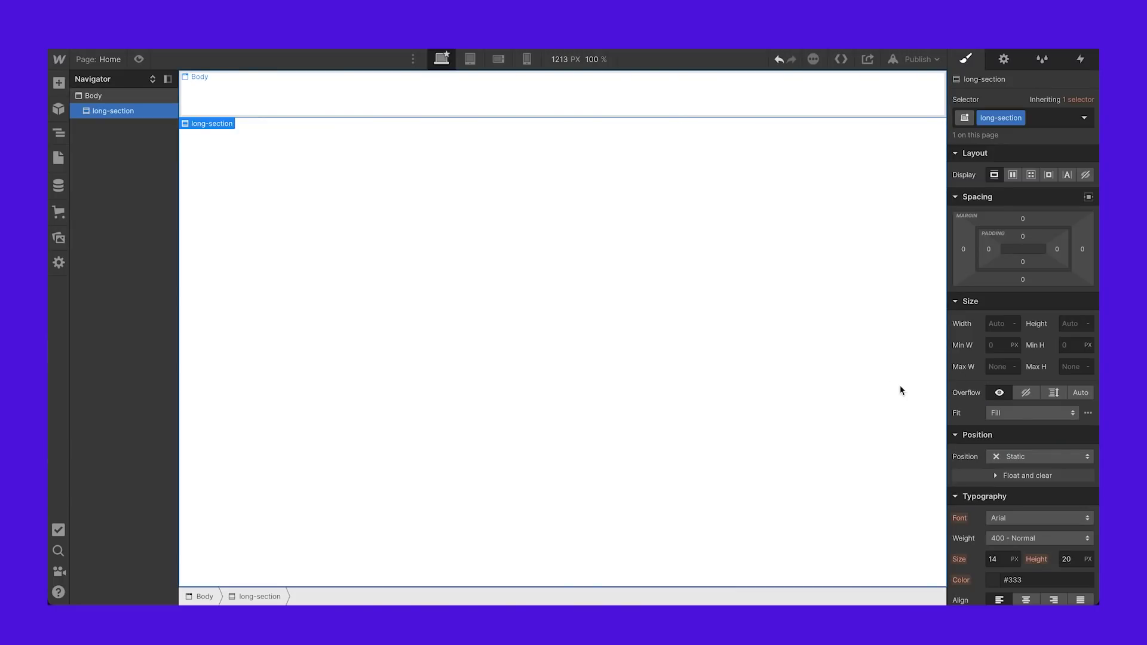
Step: Add a linear gradient background to long-section and set its start color to dark purple #4a0061 at full opacity
scroll(1057, 448, down, 5)
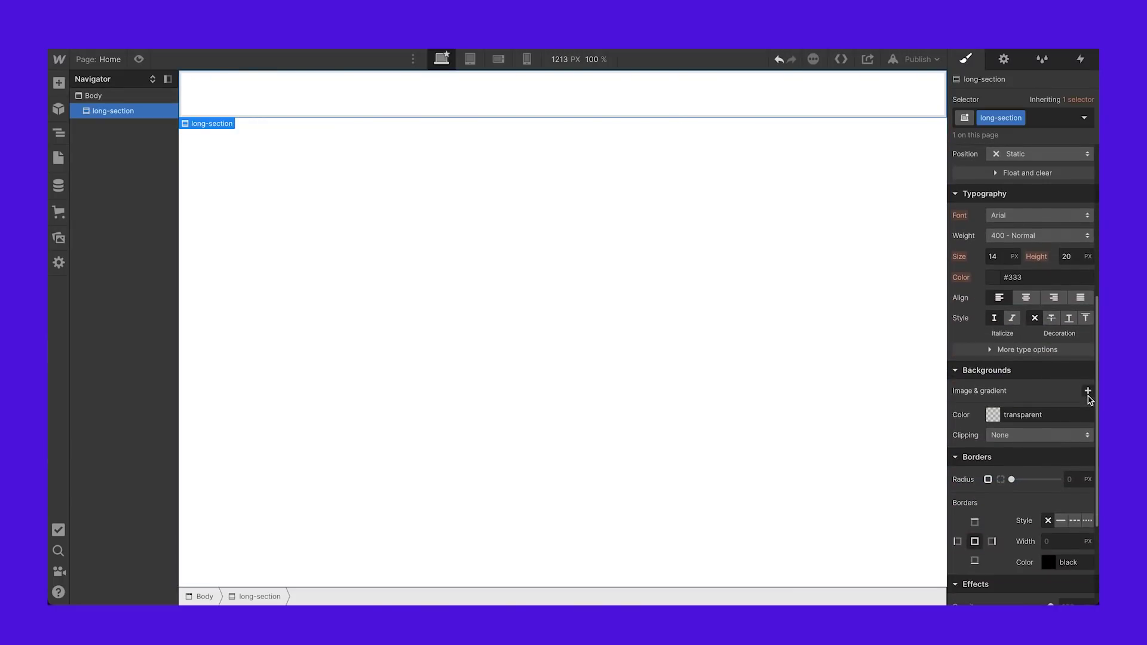
click(1087, 391)
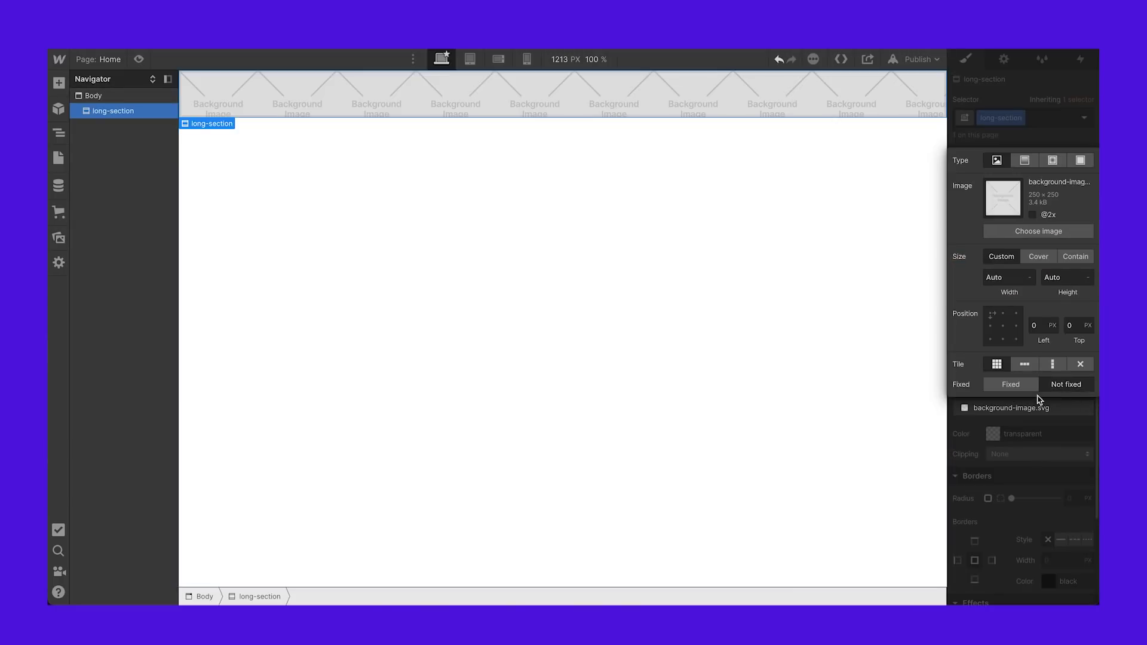
click(1024, 161)
click(956, 479)
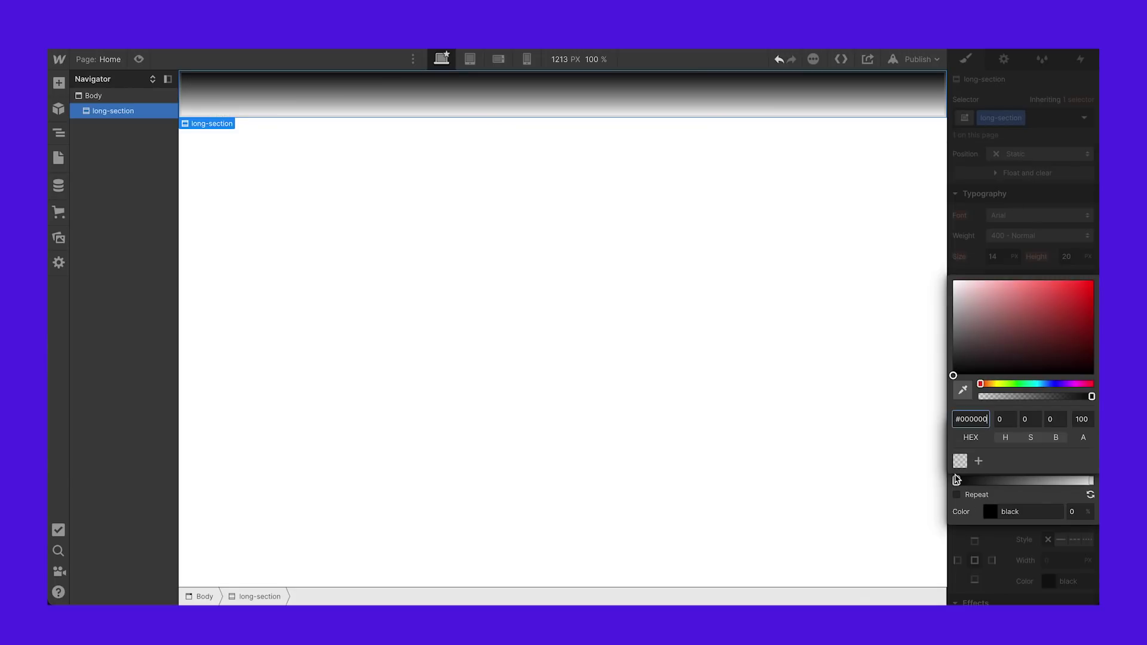
click(1067, 383)
drag(1063, 351, 1095, 340)
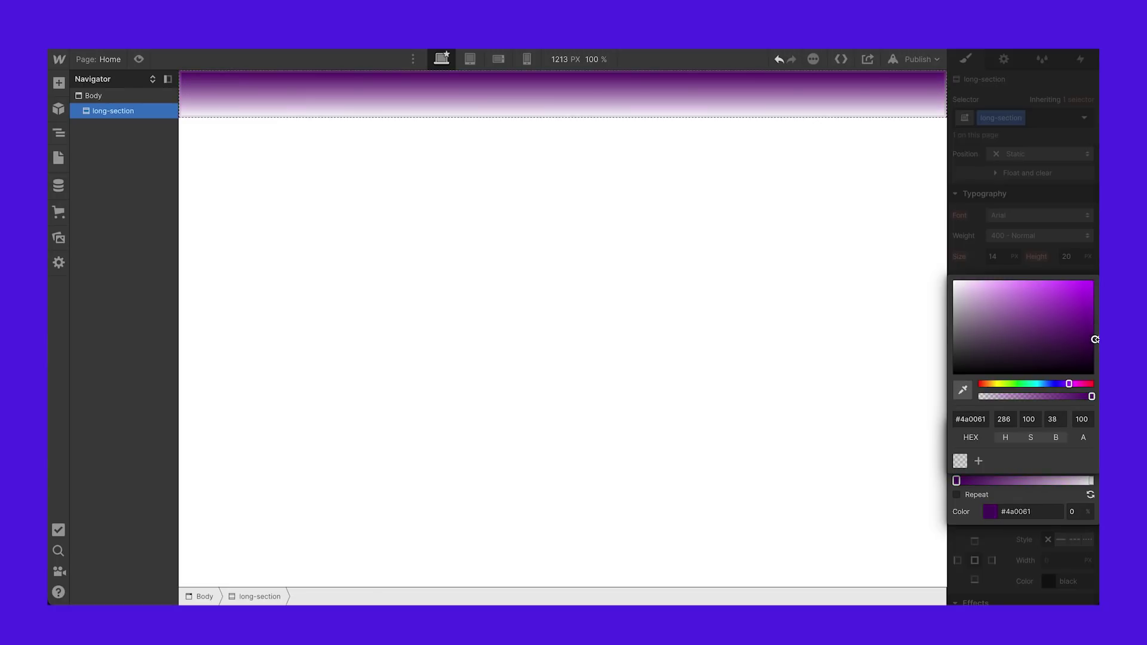
click(1069, 396)
drag(1069, 396, 1093, 396)
click(1069, 490)
Step: Change the gradient's end stop from white to a brighter magenta purple and close the gradient settings
click(1088, 481)
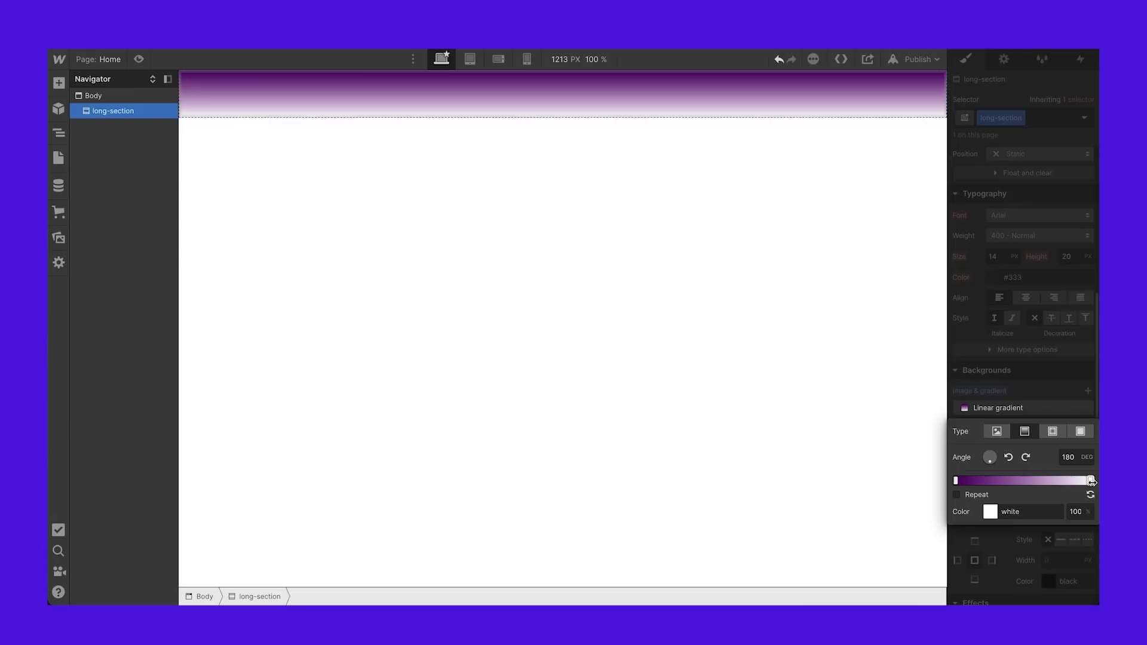
click(990, 512)
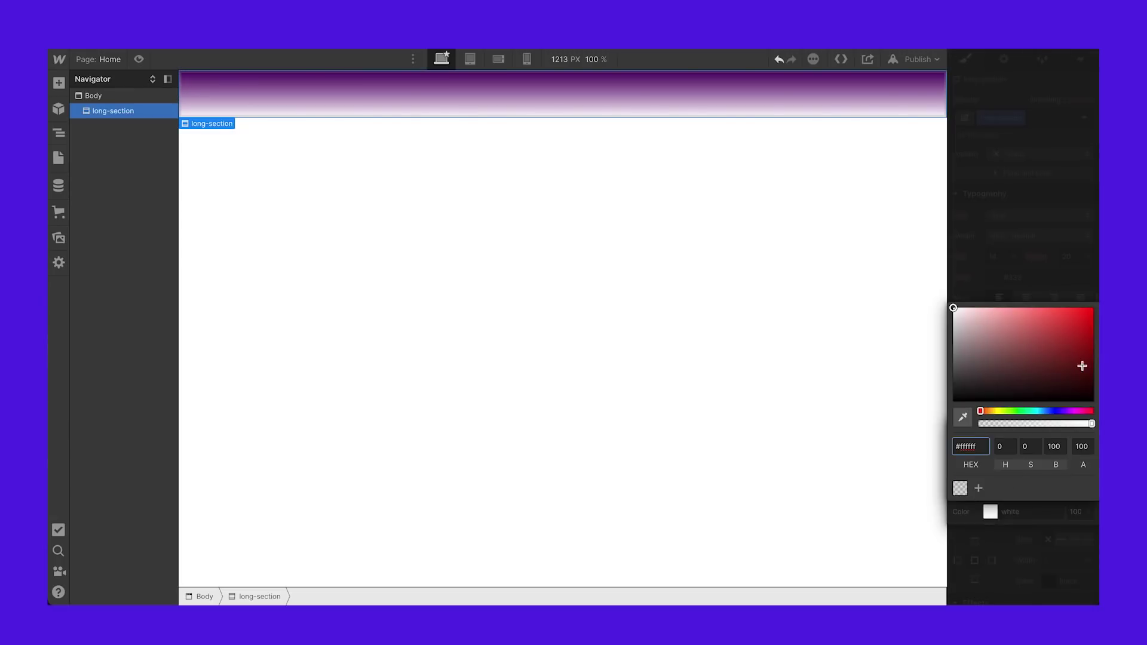
click(1072, 410)
mouse_move(1069, 360)
mouse_down()
mouse_move(1072, 304)
mouse_move(1071, 329)
mouse_up()
click(1045, 263)
click(893, 376)
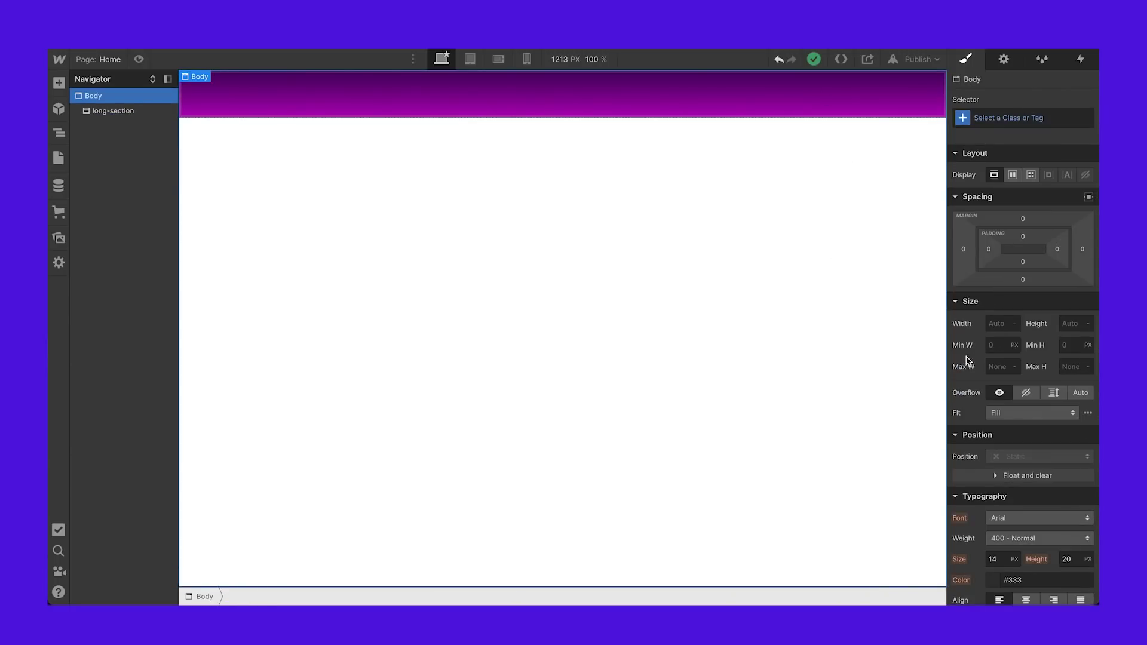
click(1077, 326)
text(20)
key(Return)
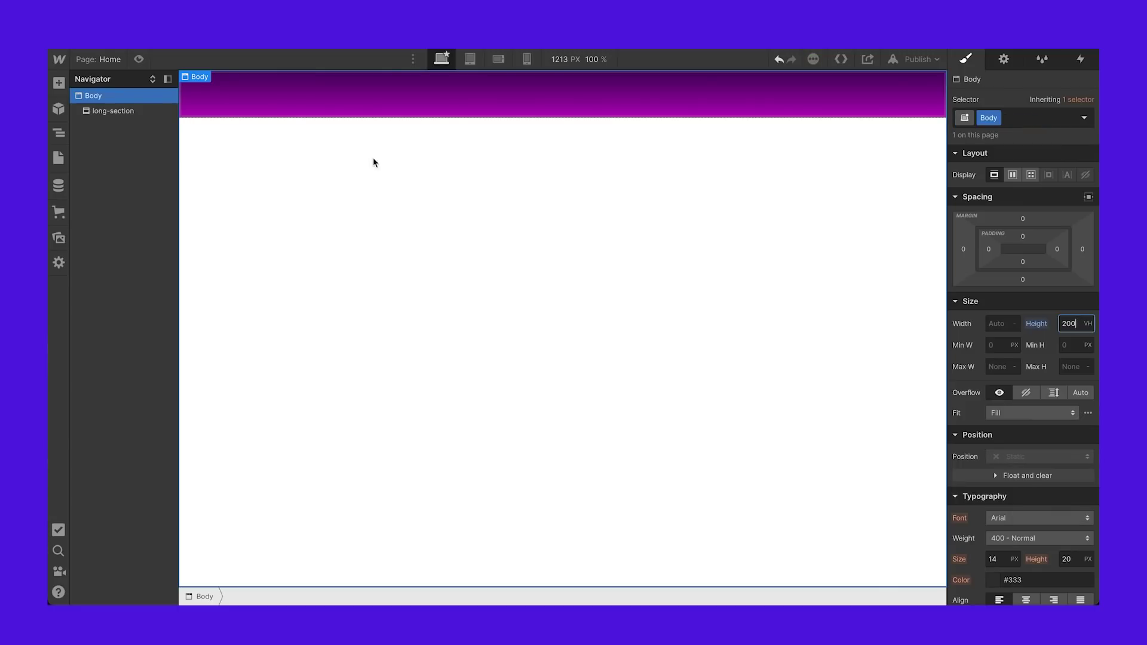
click(1021, 119)
key(BackSpace)
click(606, 479)
Step: Set the height of the long-section element to 200 VH
click(768, 111)
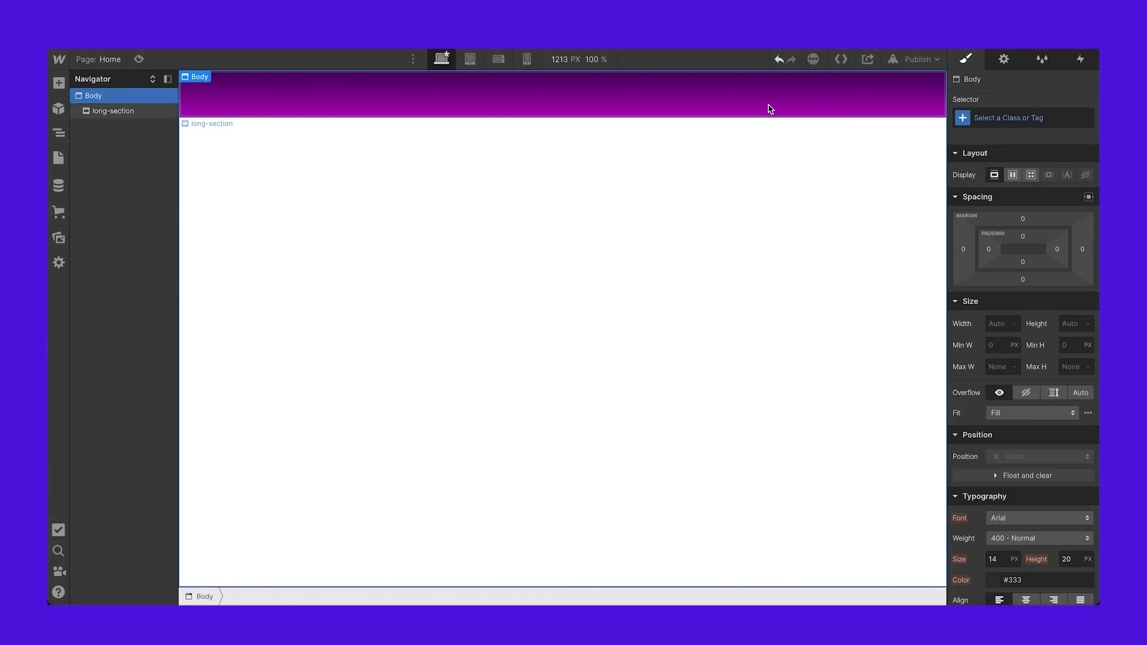
click(1080, 323)
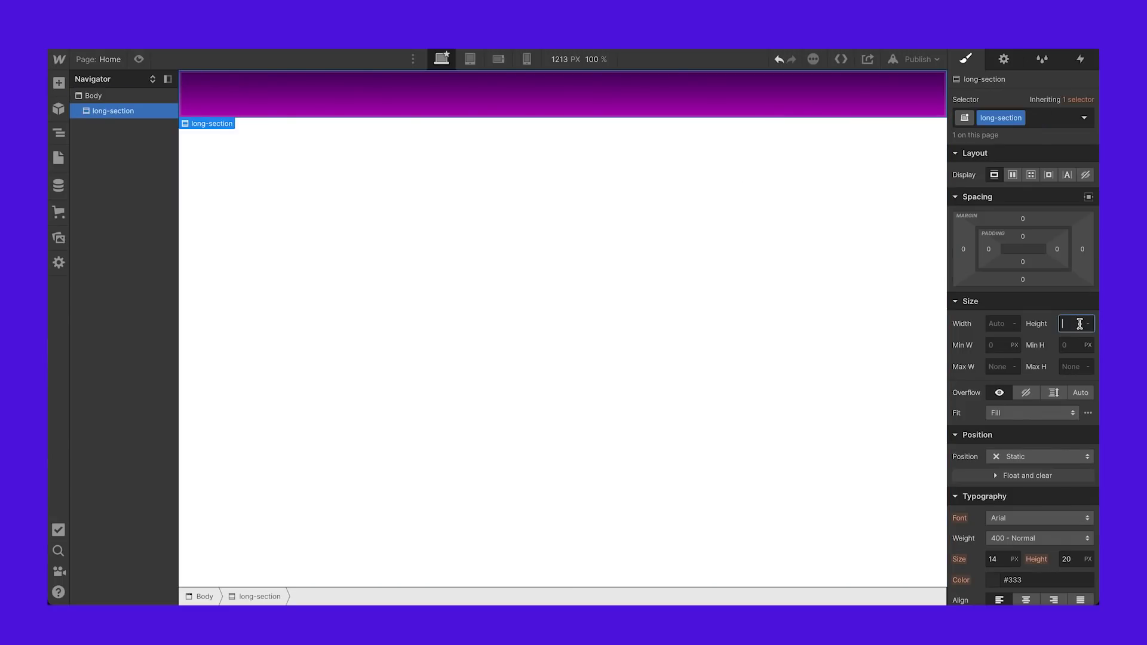
key(Return)
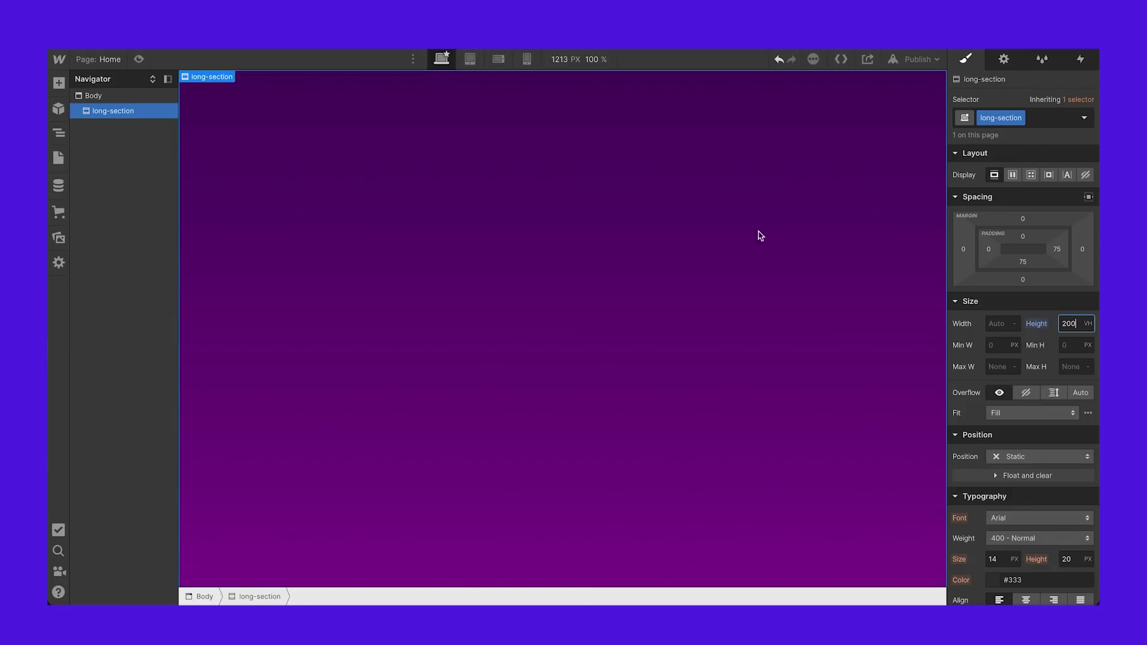
Step: Examine the gradient section along its full height on the canvas
scroll(670, 207, up, 10)
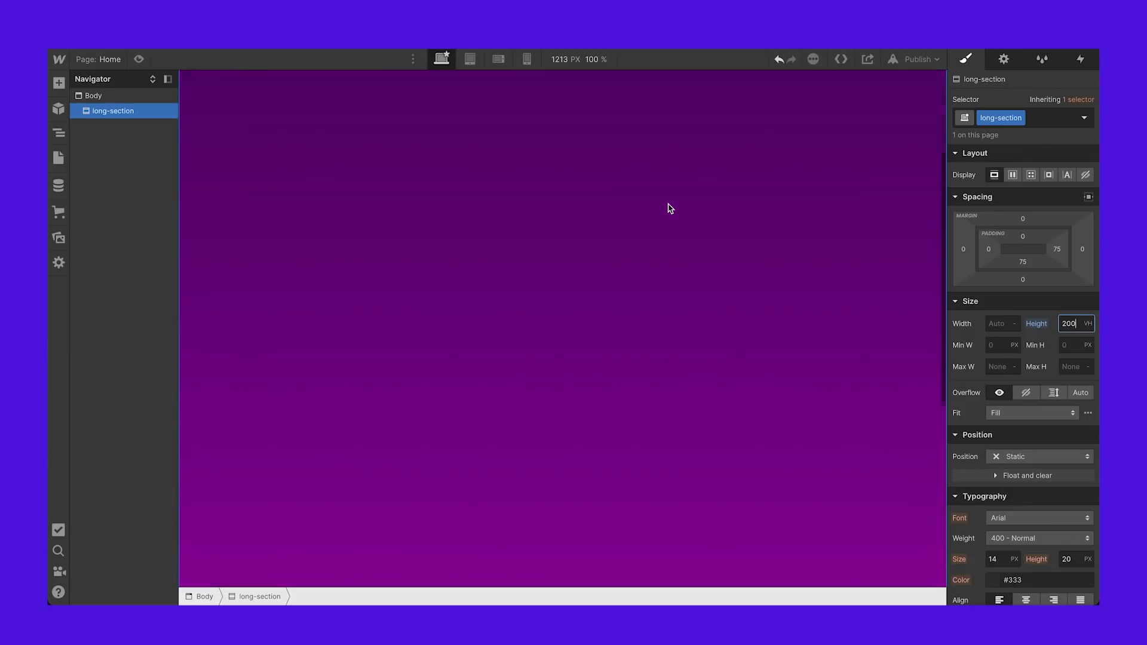
scroll(669, 208, down, 10)
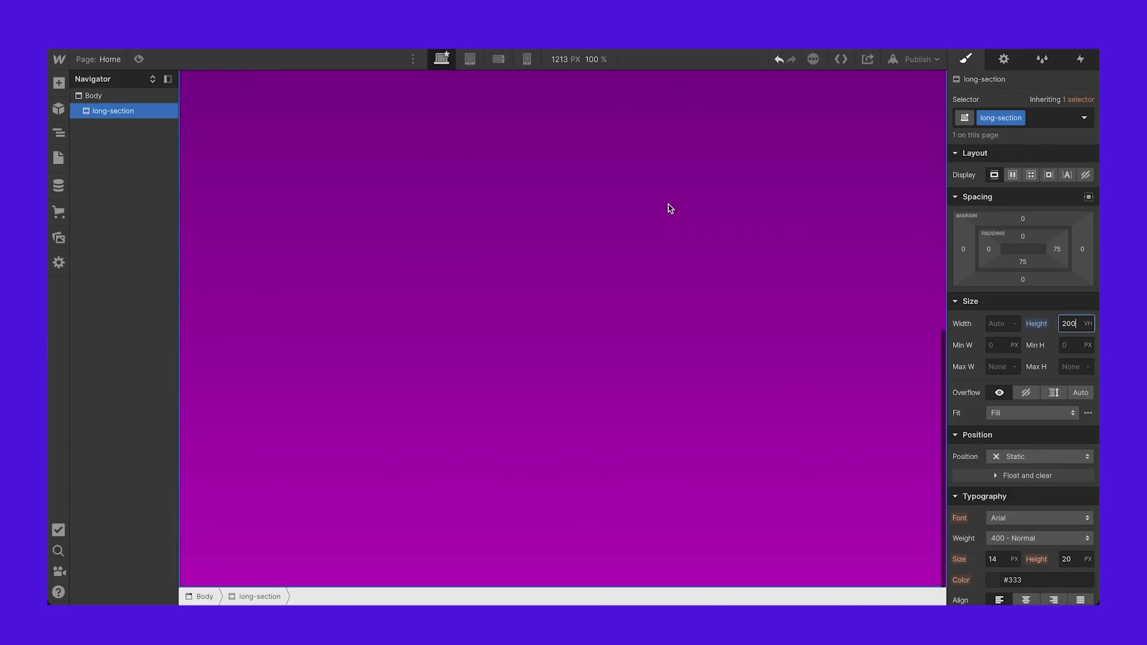
scroll(669, 208, up, 10)
scroll(670, 207, down, 10)
scroll(669, 207, up, 10)
scroll(670, 207, down, 10)
scroll(669, 207, up, 3)
scroll(669, 208, up, 7)
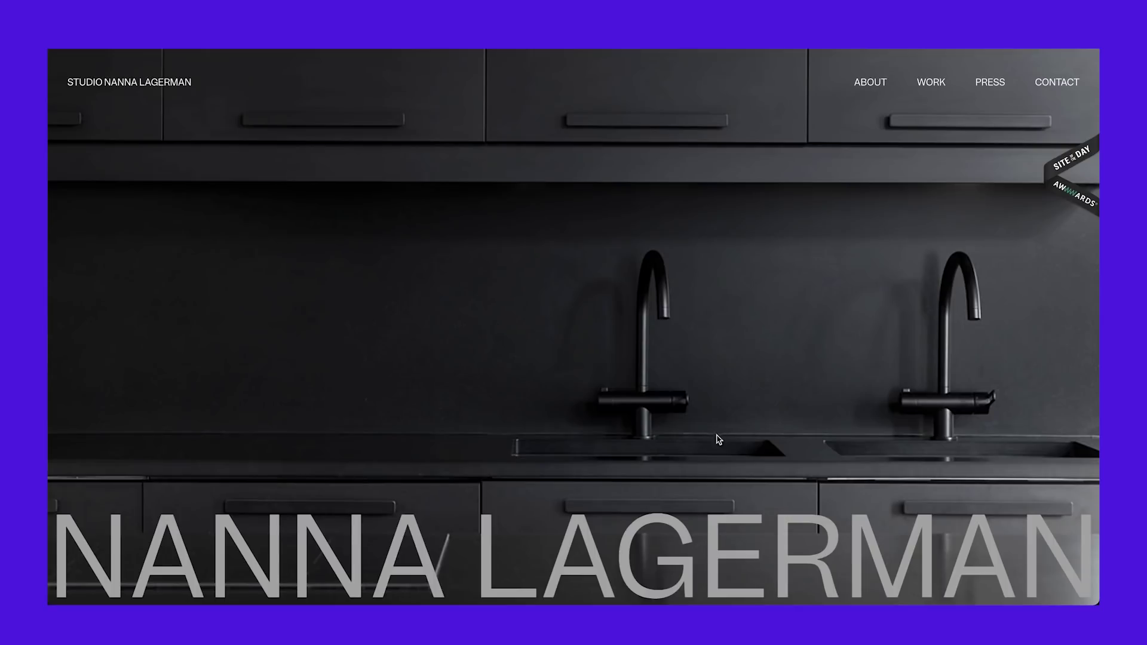
Step: Examine how the large heading on the reference studio website moves as the page scrolls
scroll(658, 235, down, 3)
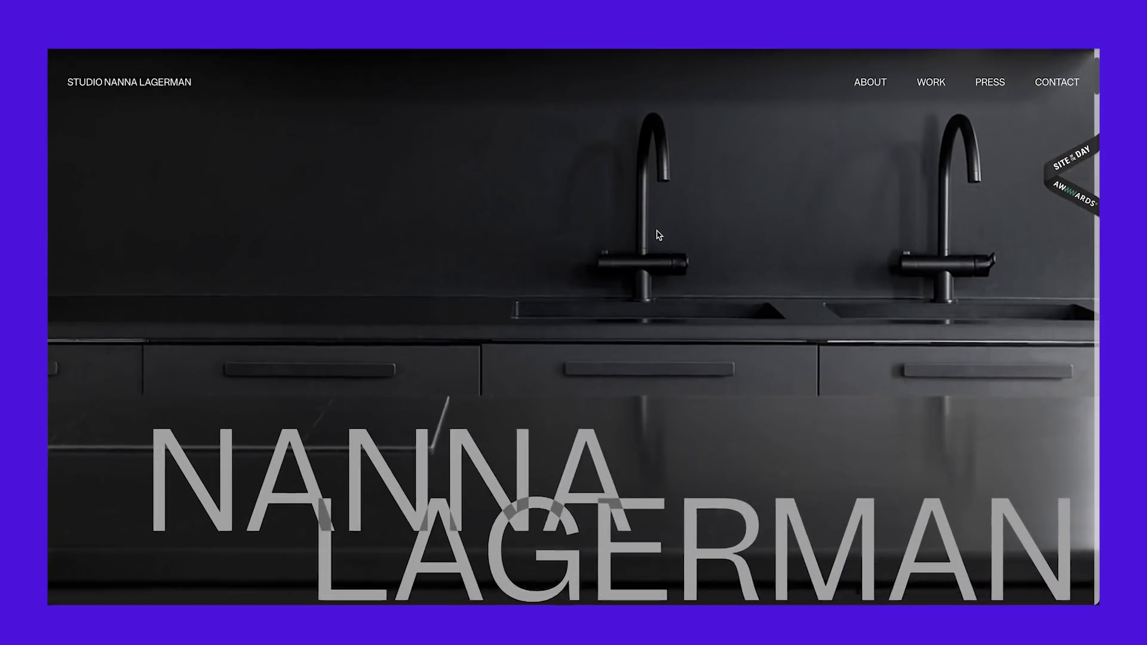
scroll(657, 235, up, 3)
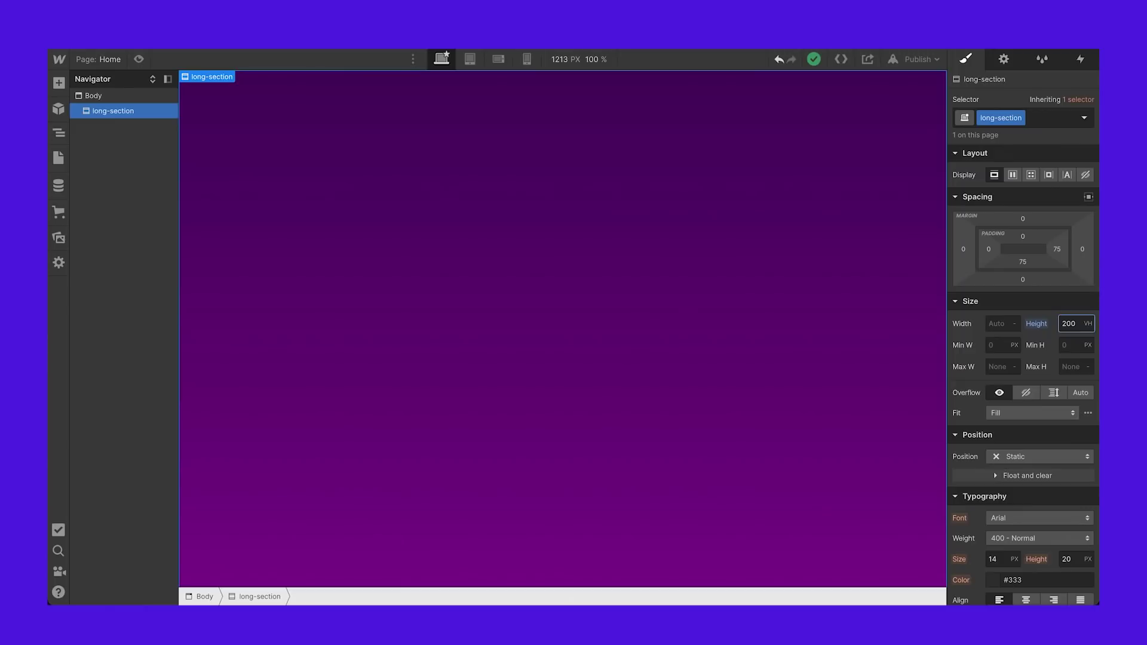
key(ctrl+a)
scroll(438, 358, down, 5)
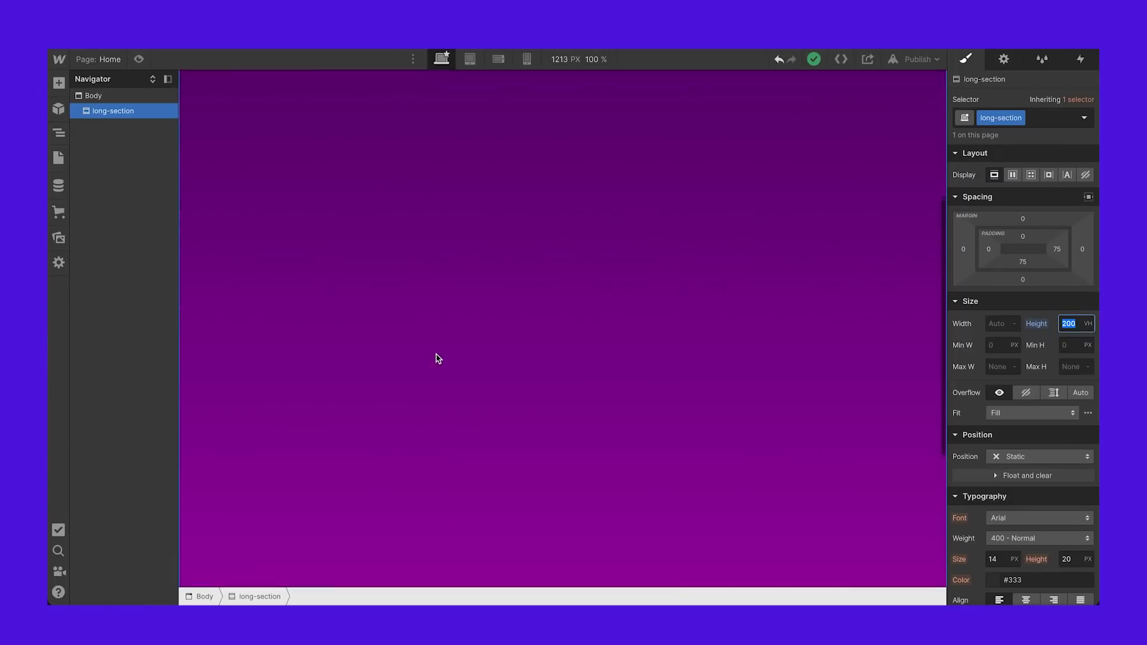
scroll(438, 358, up, 5)
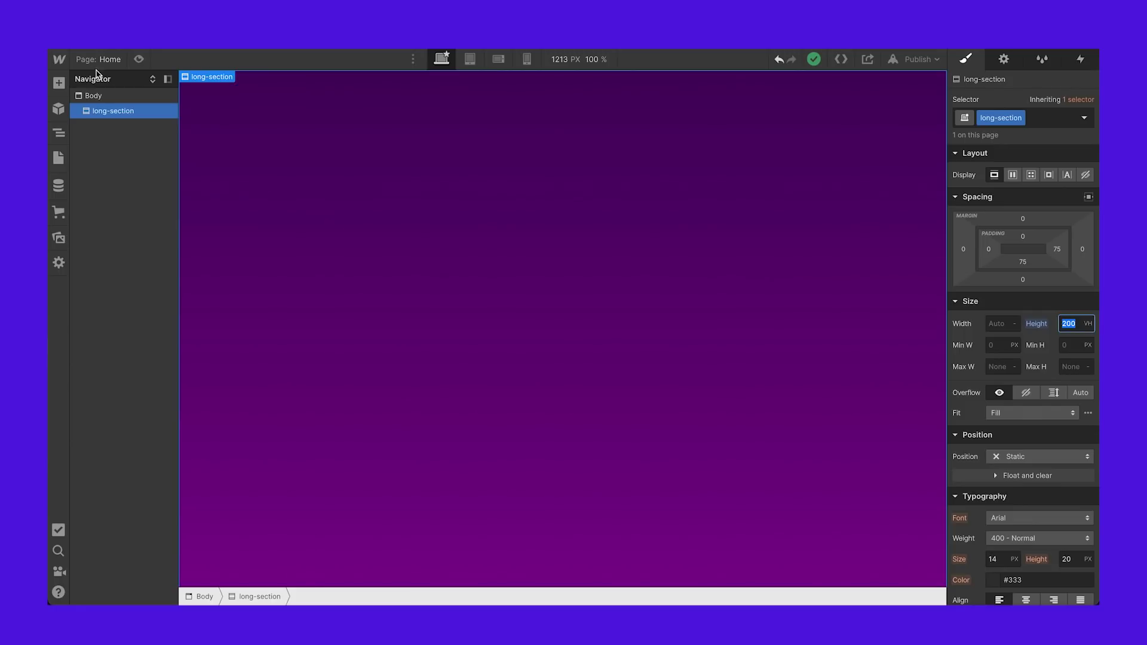
Step: Add a Div Block inside long-section and give it the class hero-top
click(59, 82)
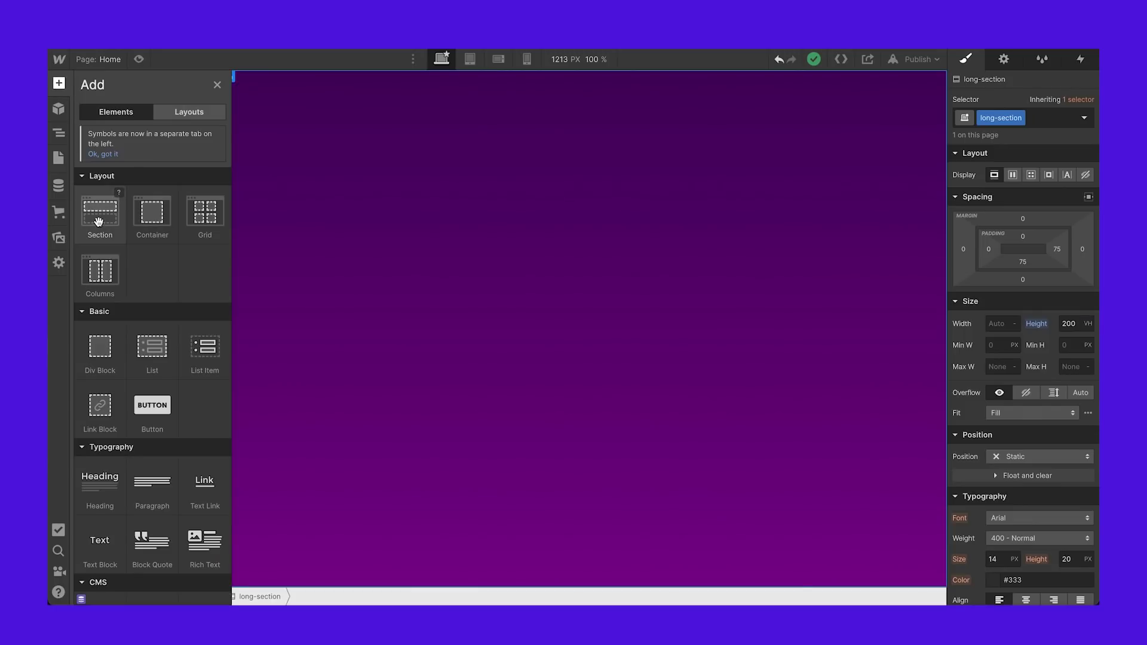
drag(100, 346, 199, 109)
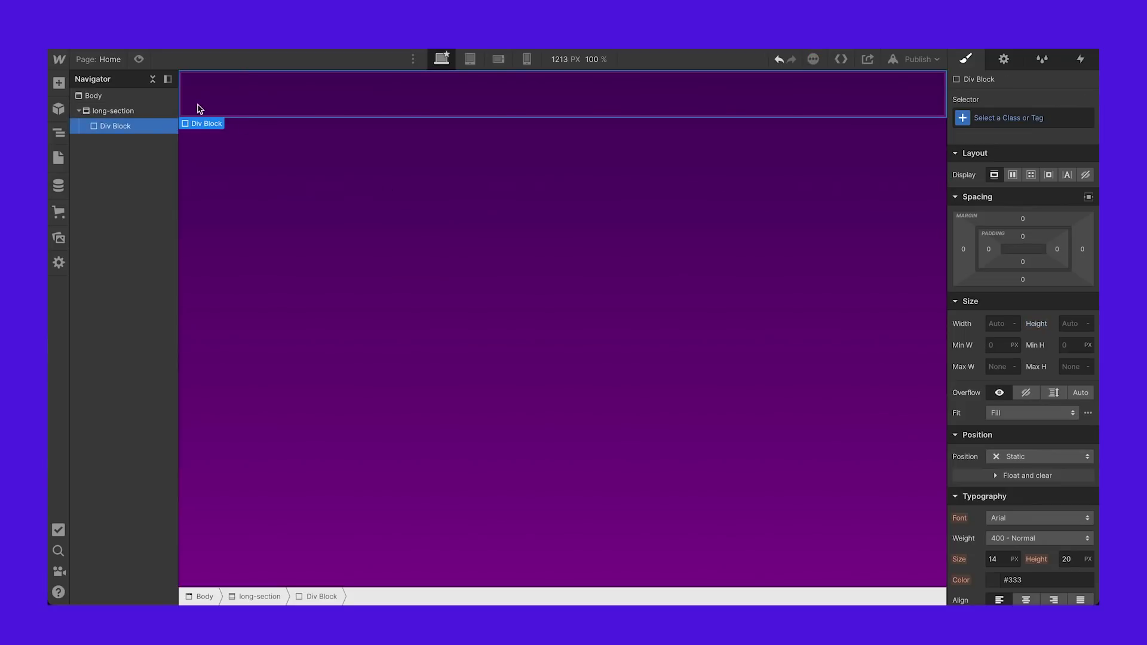
click(1024, 117)
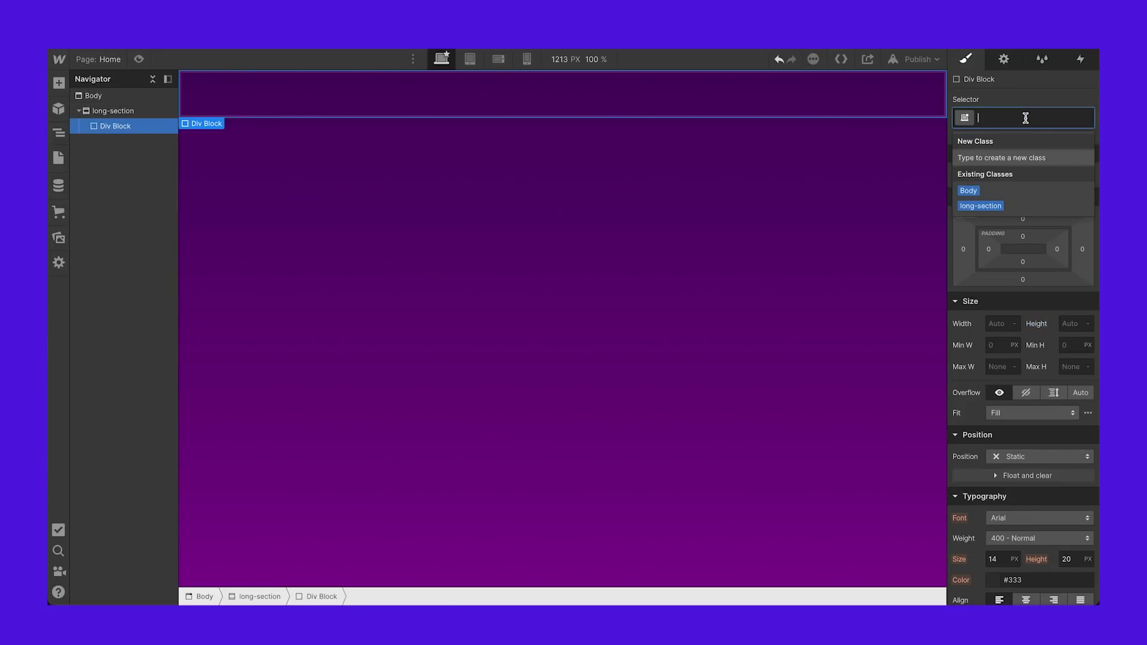
text(he)
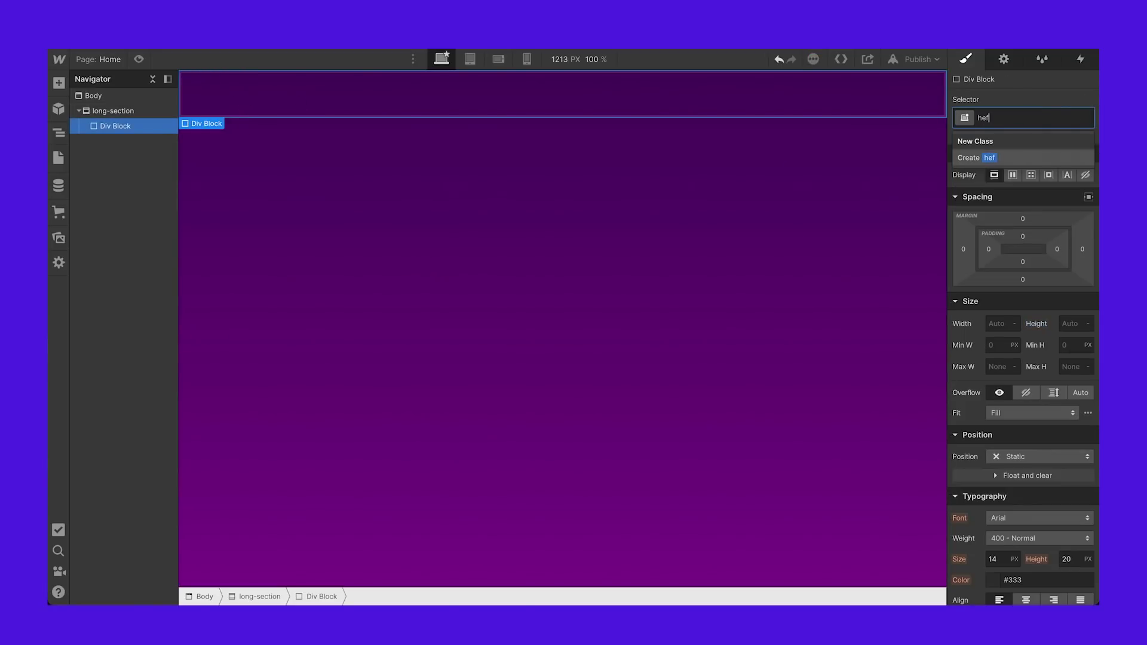
text(ro-top)
key(Return)
Step: Set the hero-top block's height to 100 VH and check where its lower edge falls within the section
click(1070, 323)
text(100vh)
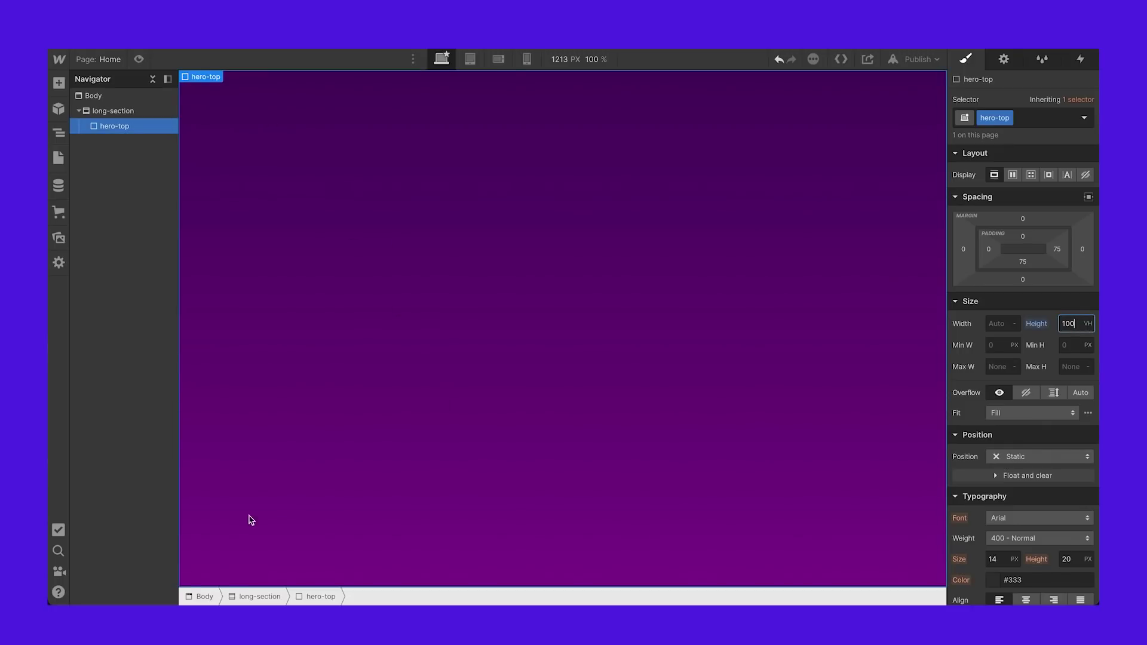
scroll(363, 391, down, 2)
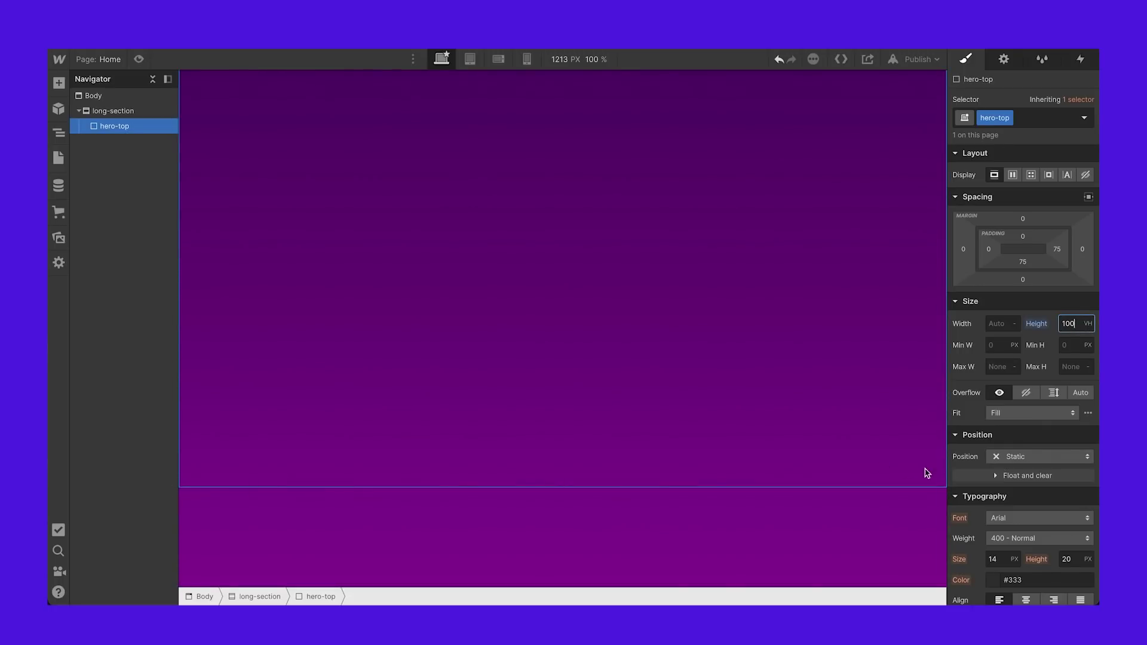
scroll(411, 485, up, 2)
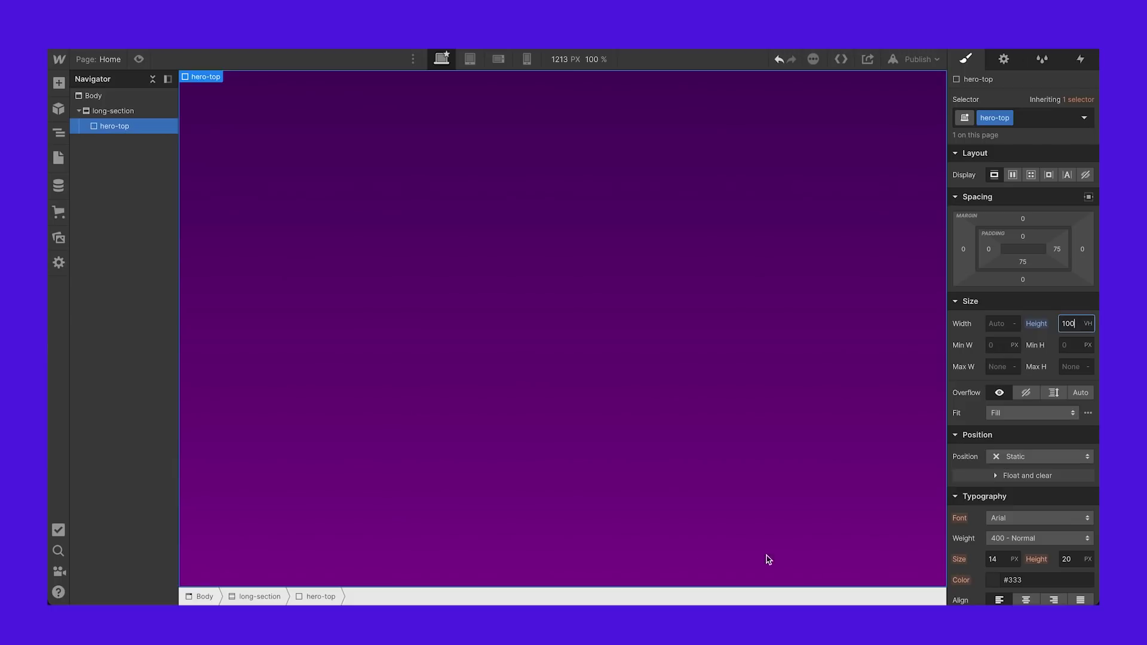
scroll(590, 518, down, 2)
scroll(590, 519, up, 2)
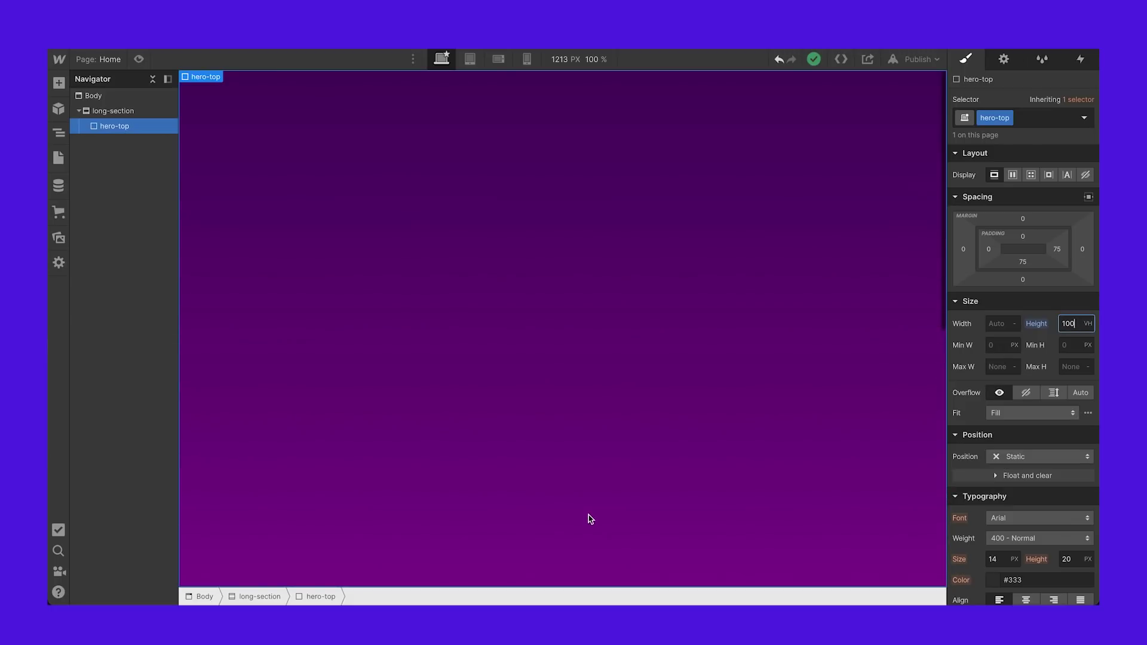
Step: Add a Div Block inside hero-top and give it the class align-to-bottom
click(59, 83)
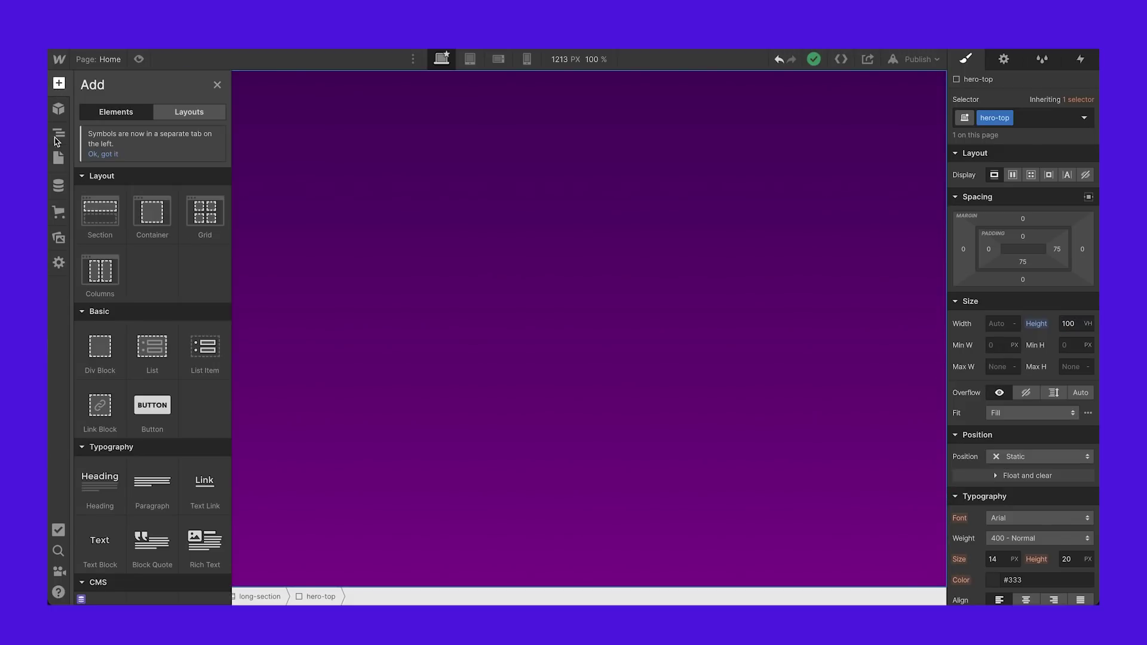
drag(99, 352, 379, 281)
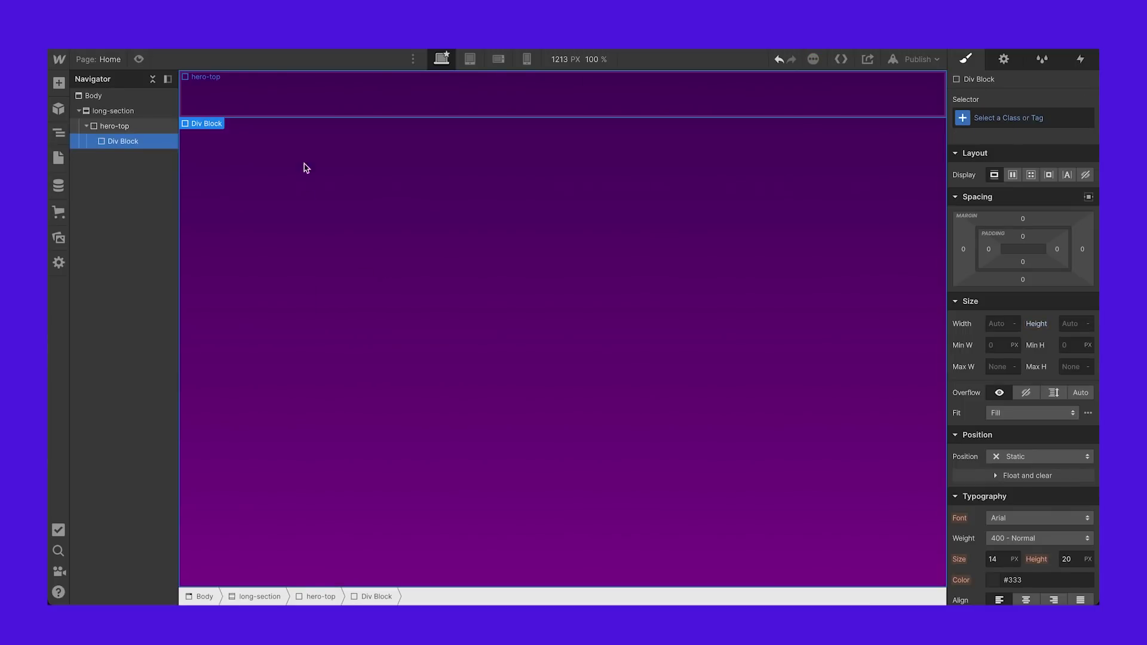
click(988, 124)
text(al)
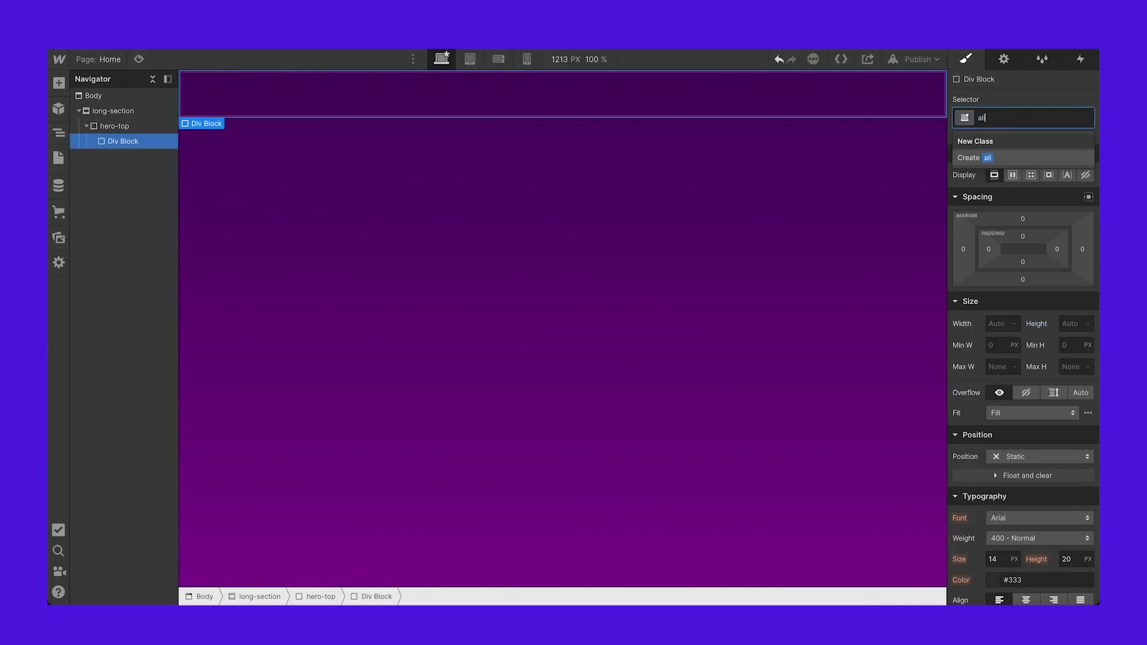
text(ign-to-bottom)
key(Return)
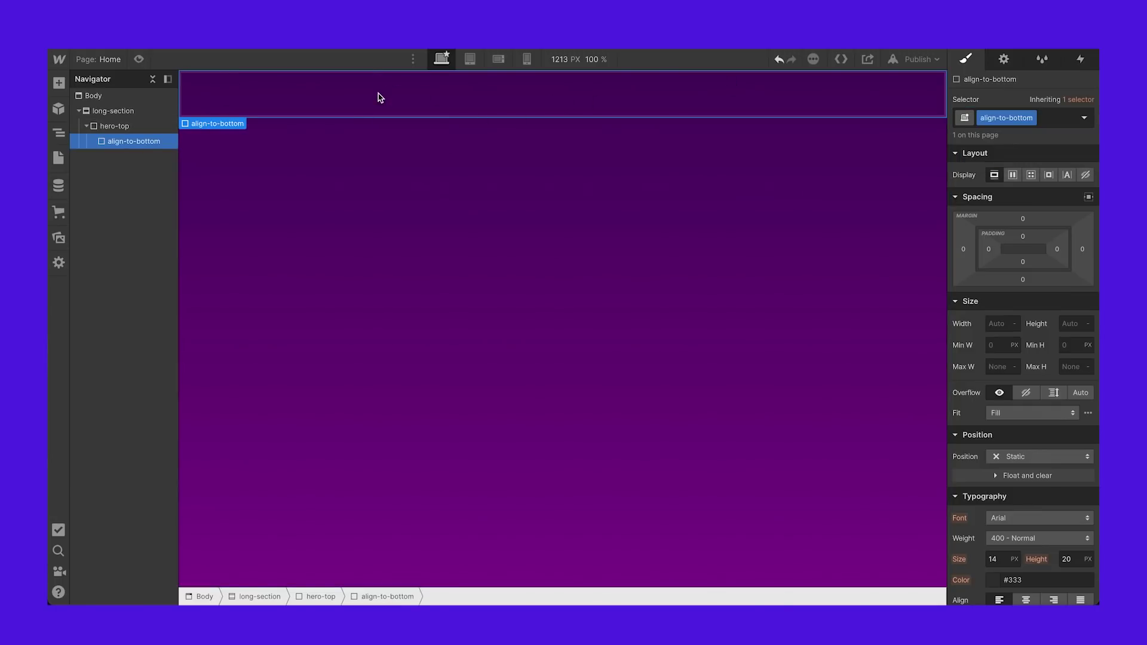
Step: Make hero-top a horizontal flex container with its children aligned to the end, and select the align-to-bottom block
click(108, 129)
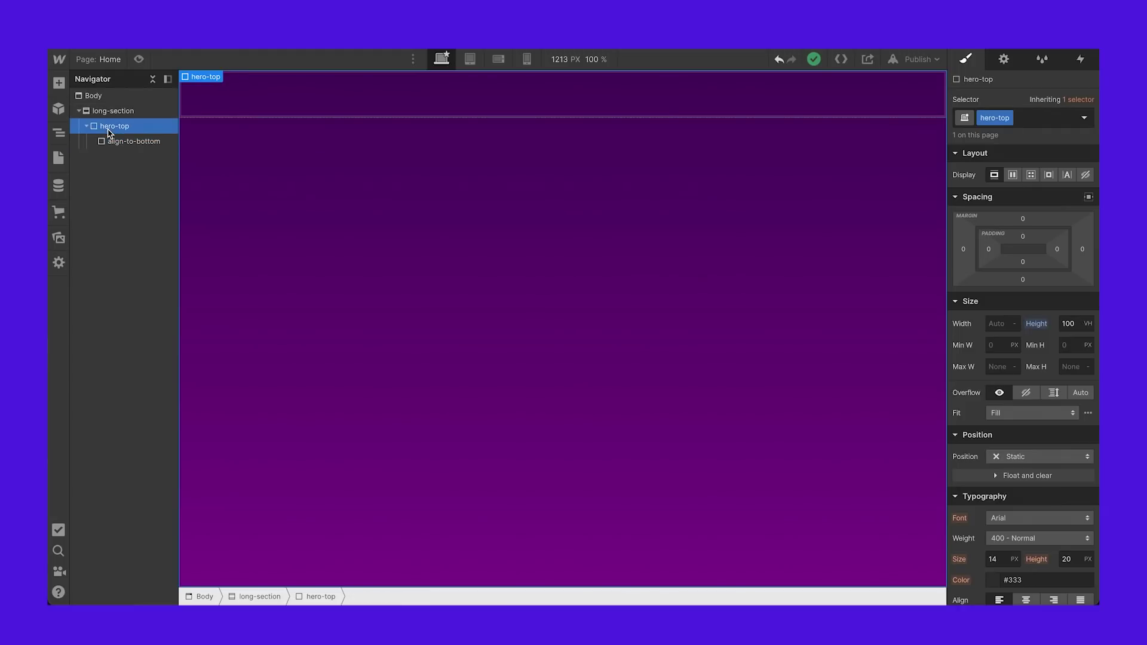
click(1011, 177)
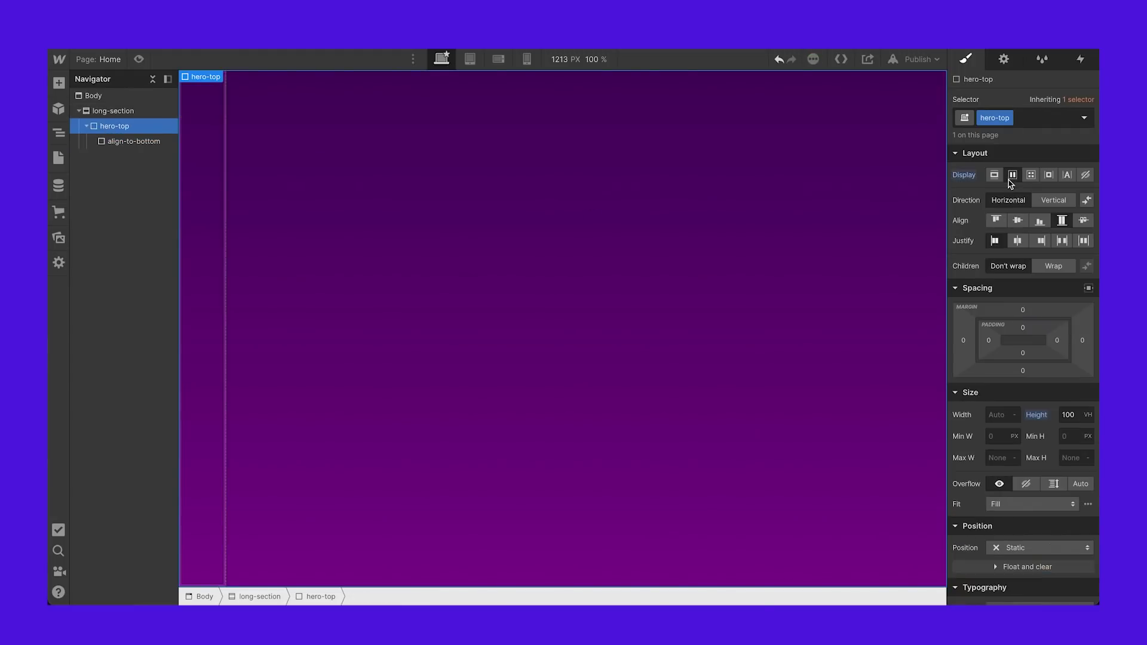
click(1040, 222)
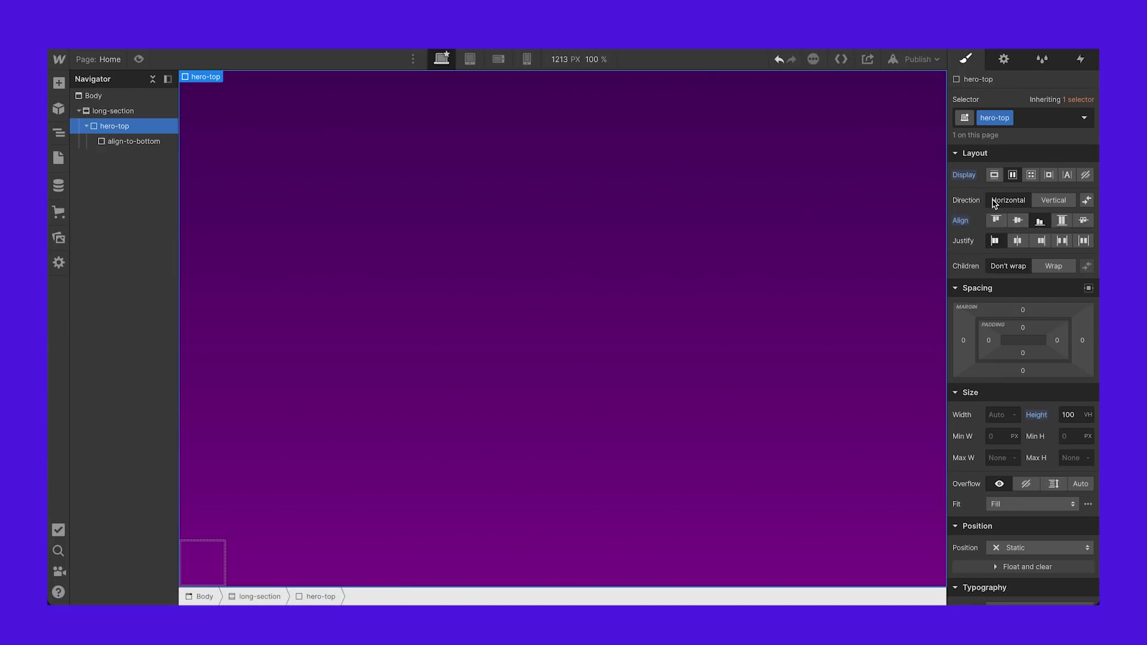
click(212, 564)
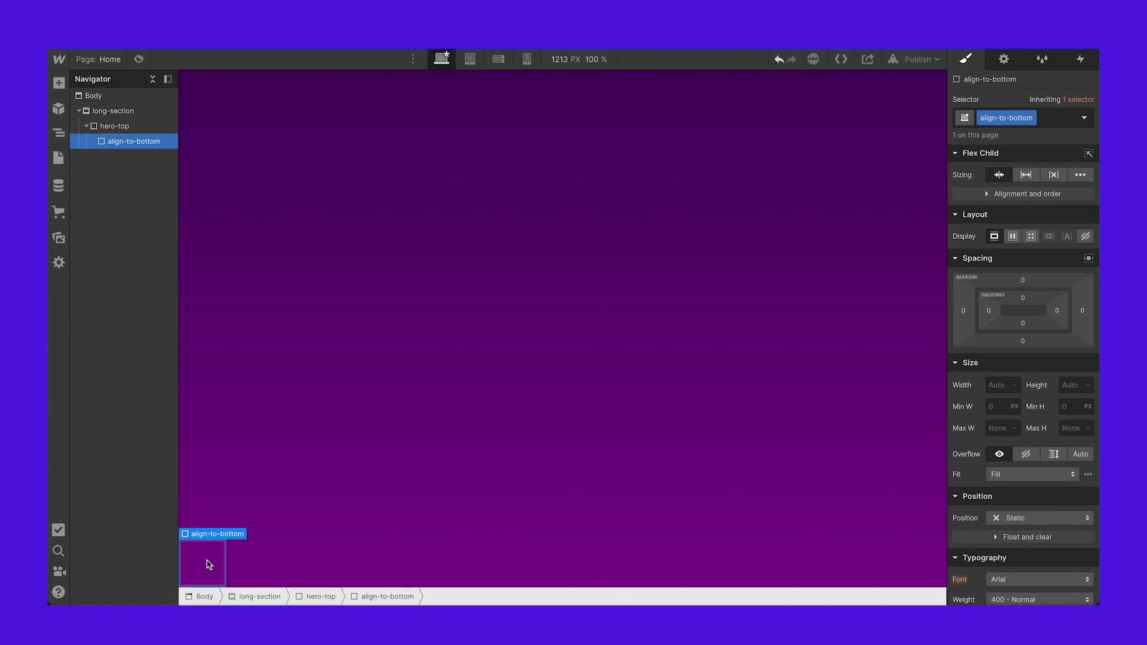
Step: Set the align-to-bottom block's width to 100%
click(1002, 384)
key(Return)
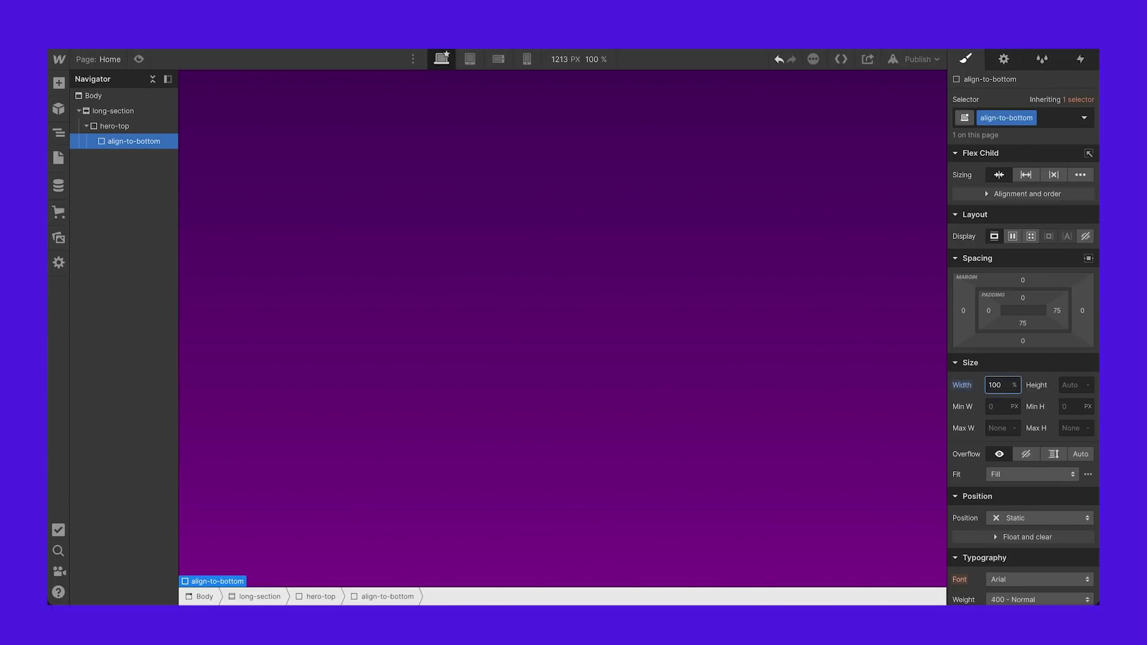
scroll(494, 446, down, 2)
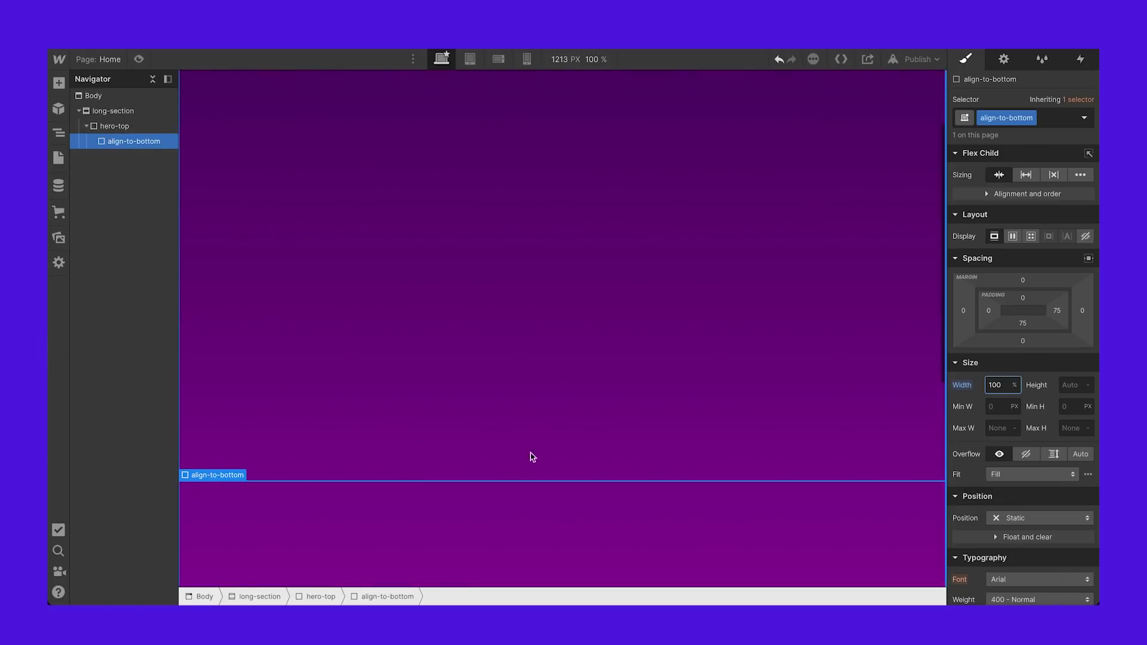
scroll(668, 467, up, 2)
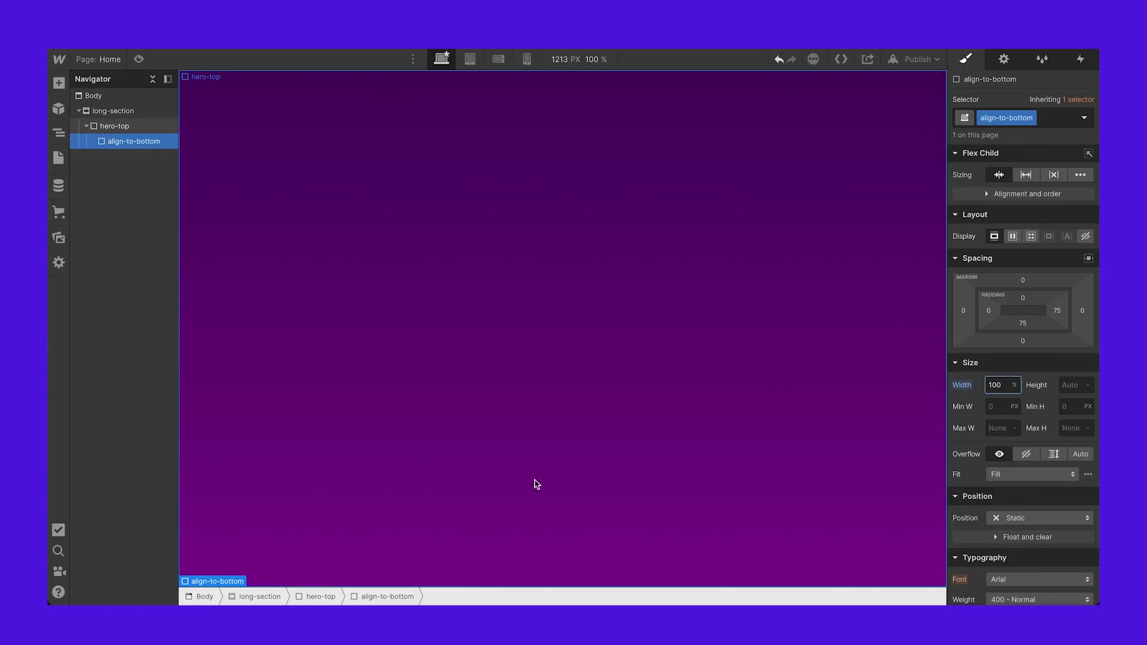
Step: Add an H1 heading inside the align-to-bottom block and check how the reference site's two-part name moves on scroll
click(59, 83)
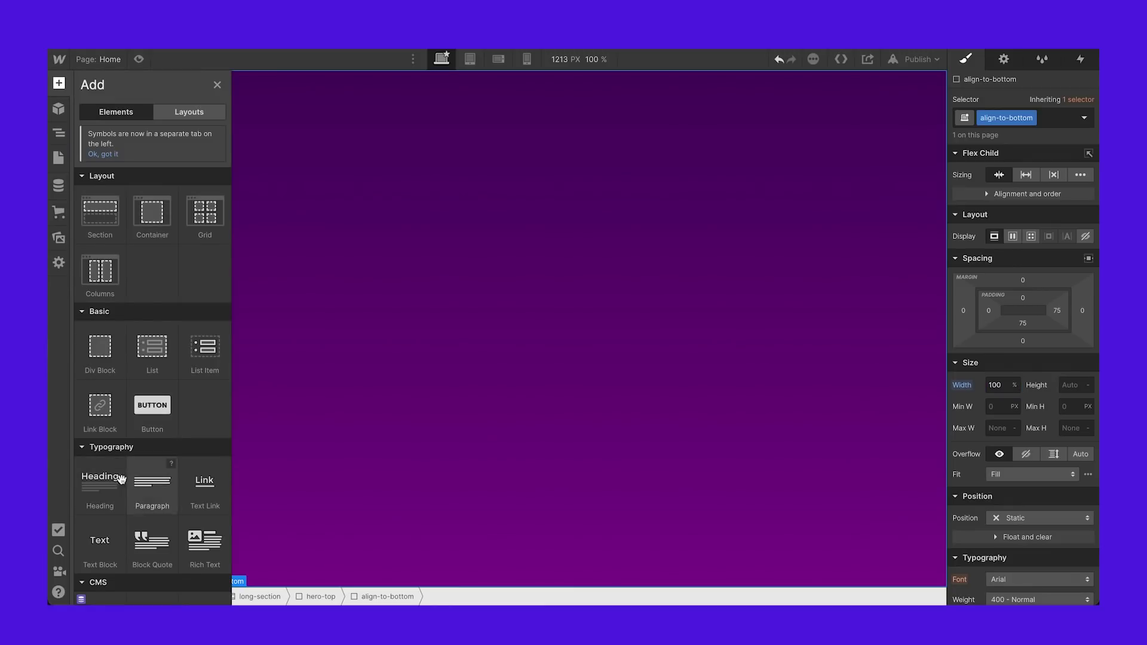
drag(104, 492, 138, 147)
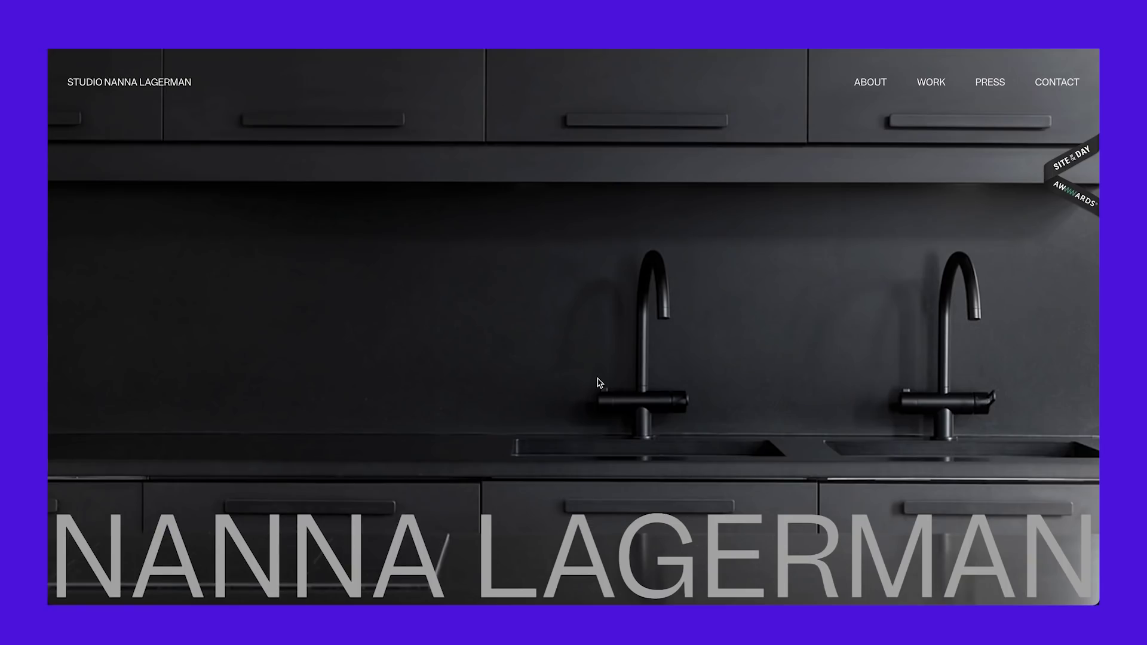
scroll(600, 383, down, 8)
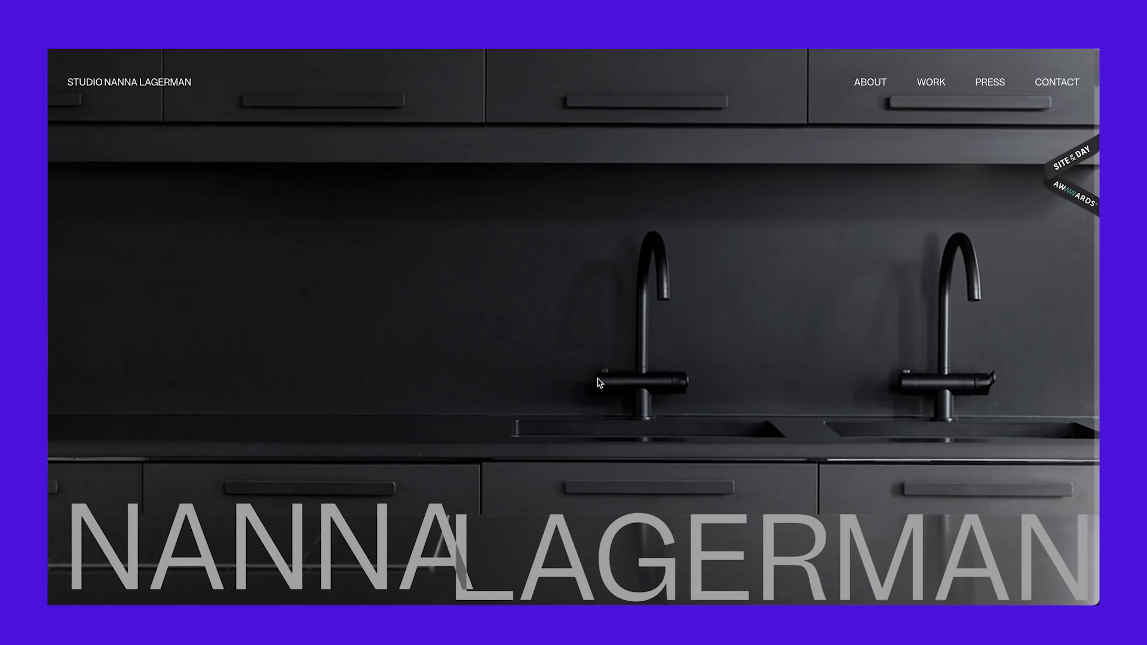
scroll(597, 378, up, 8)
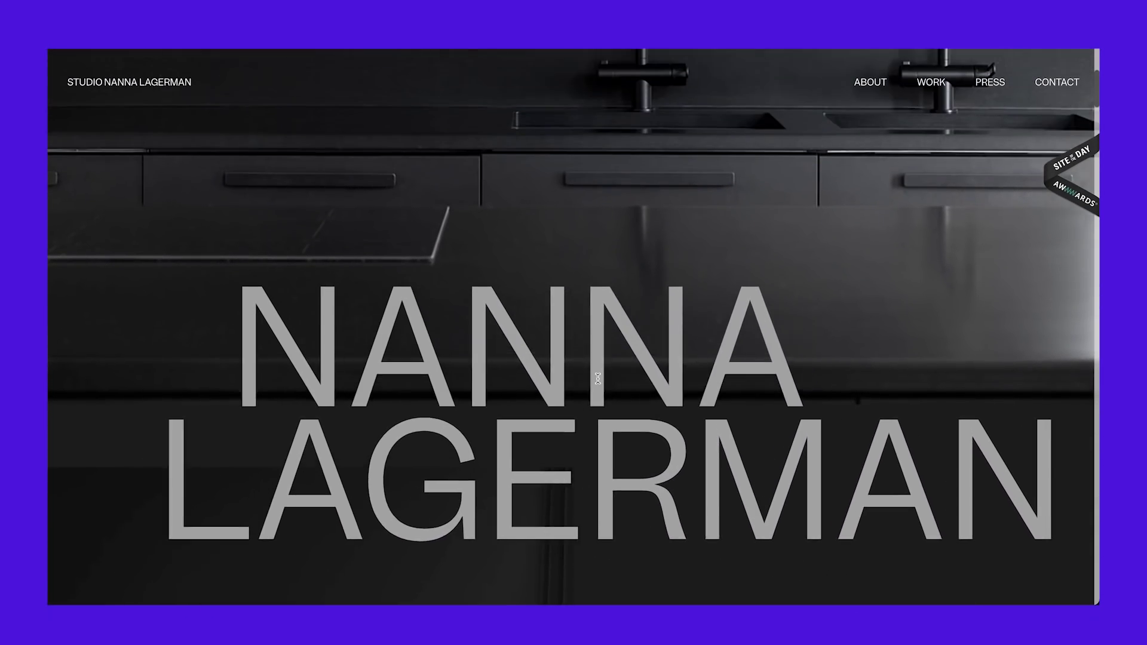
scroll(597, 382, down, 5)
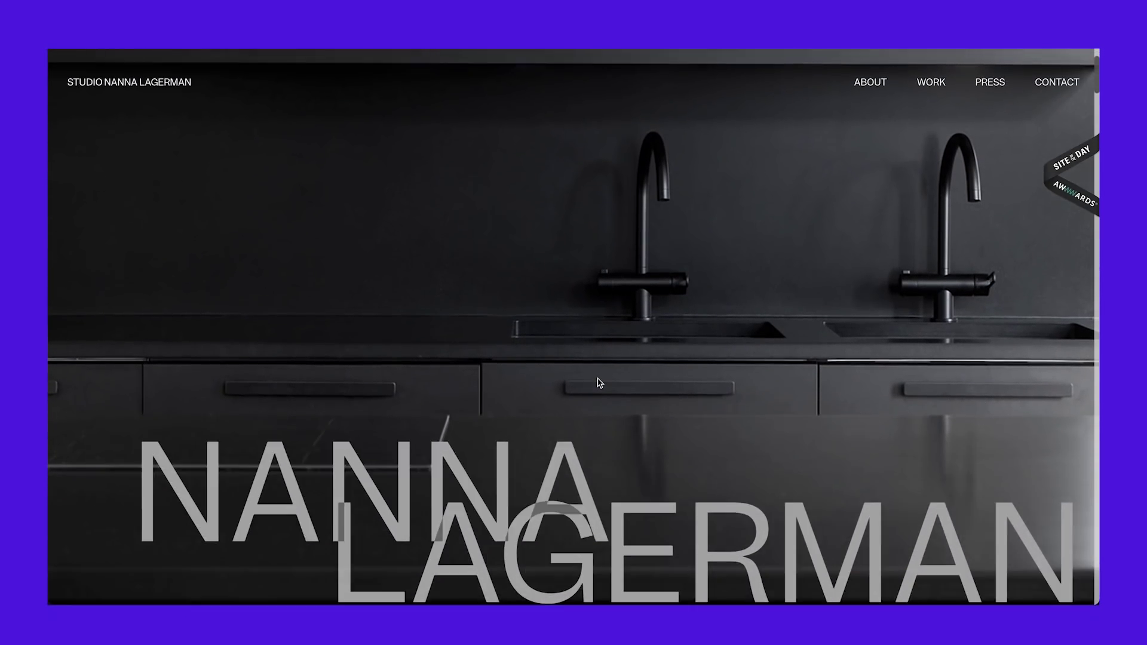
scroll(591, 385, up, 5)
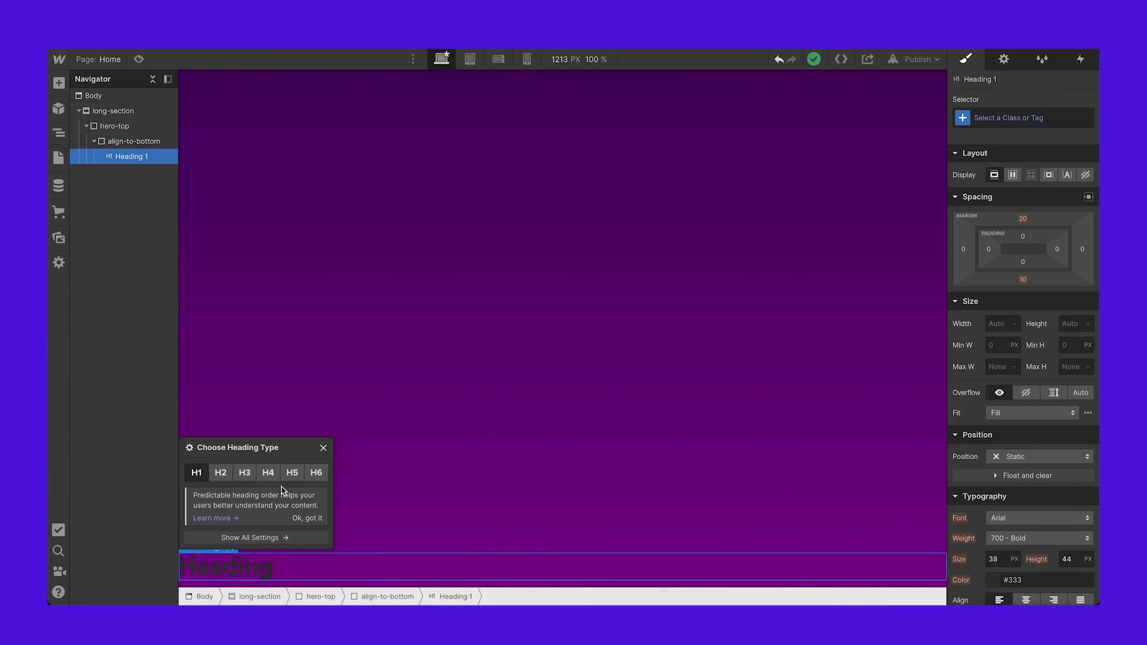
click(323, 449)
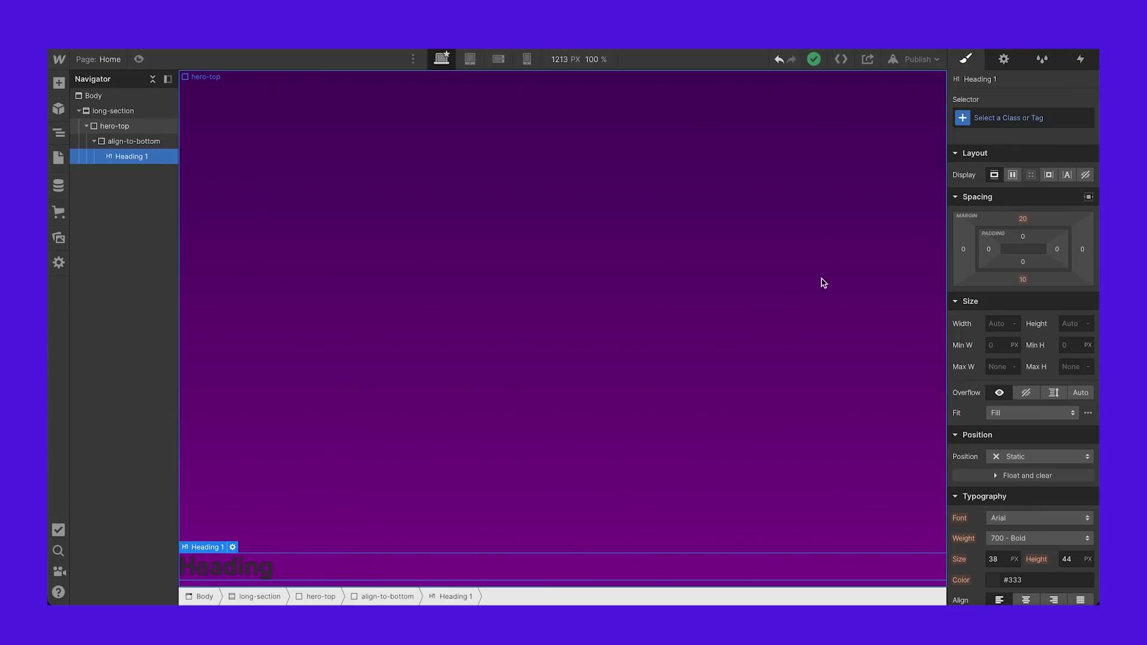
Step: Give the heading the class hero-name and duplicate it within the align-to-bottom block
click(1007, 116)
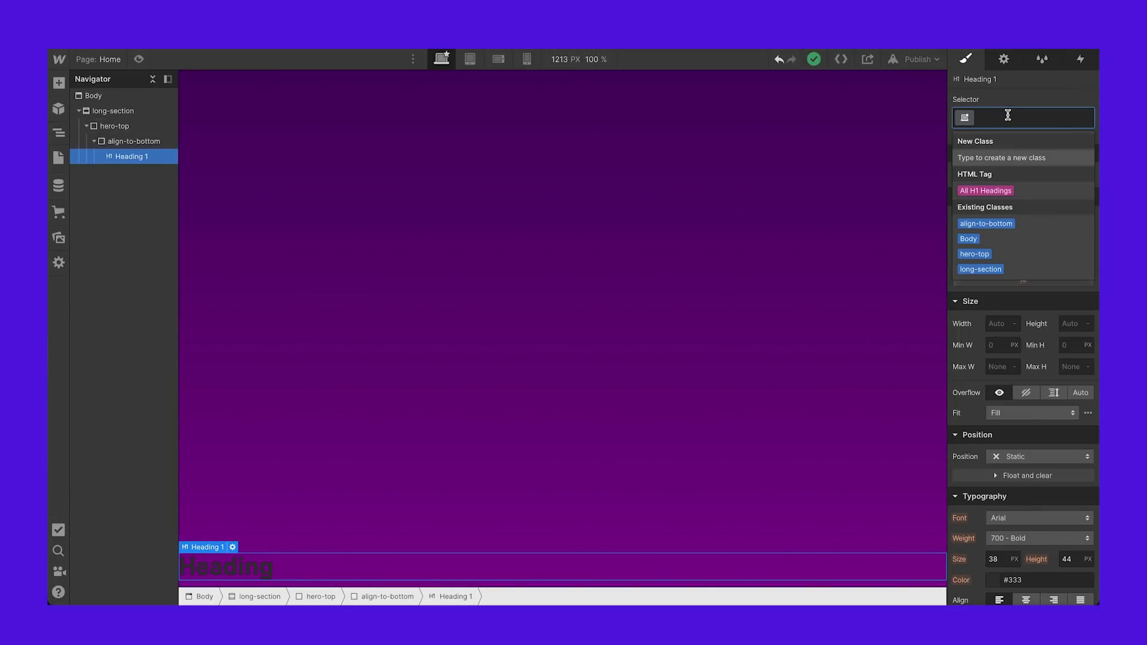
text(hero-name)
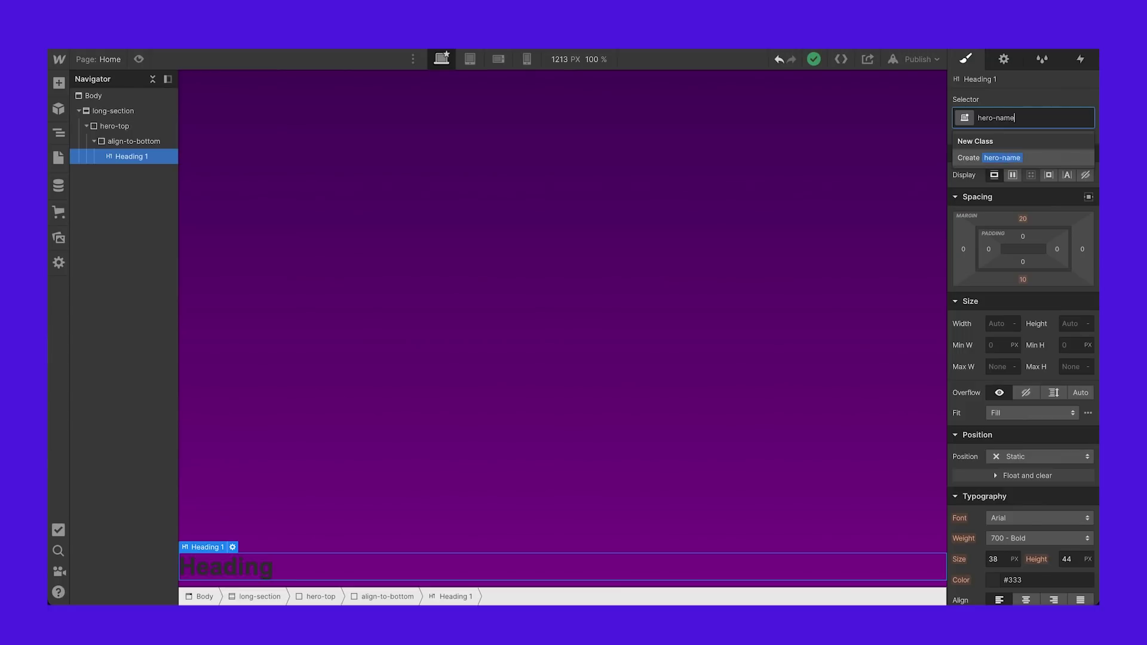
key(Return)
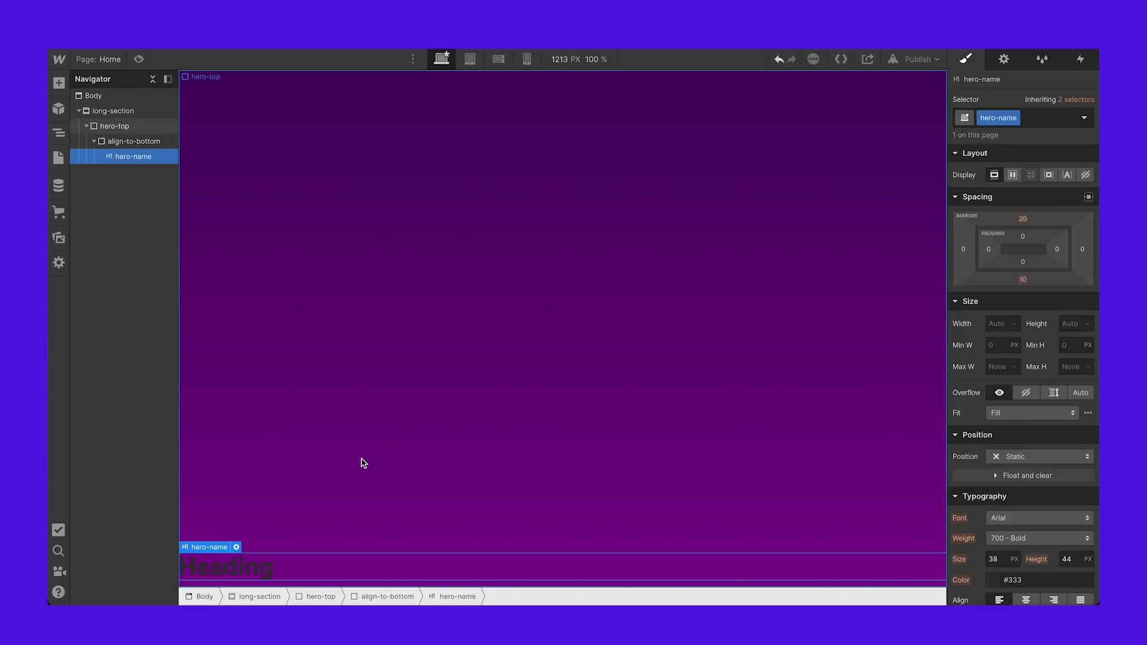
key(ctrl+d)
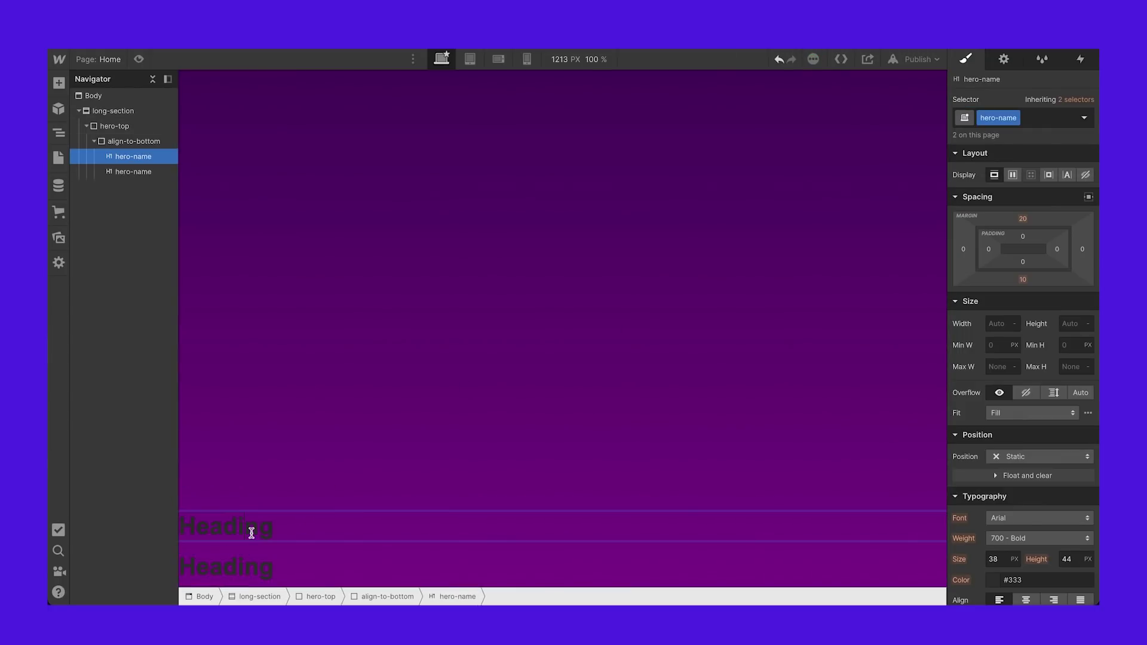
Step: Replace the first heading's text with the reference site's first name and the second heading's text with the last name
double_click(252, 532)
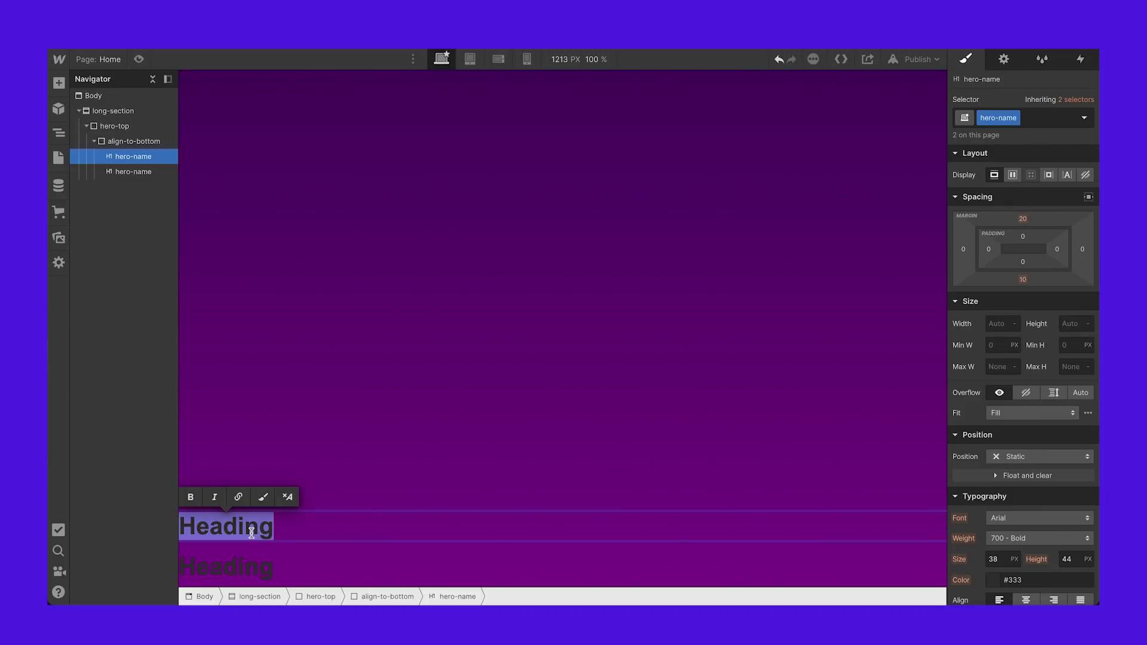
text(Nanna)
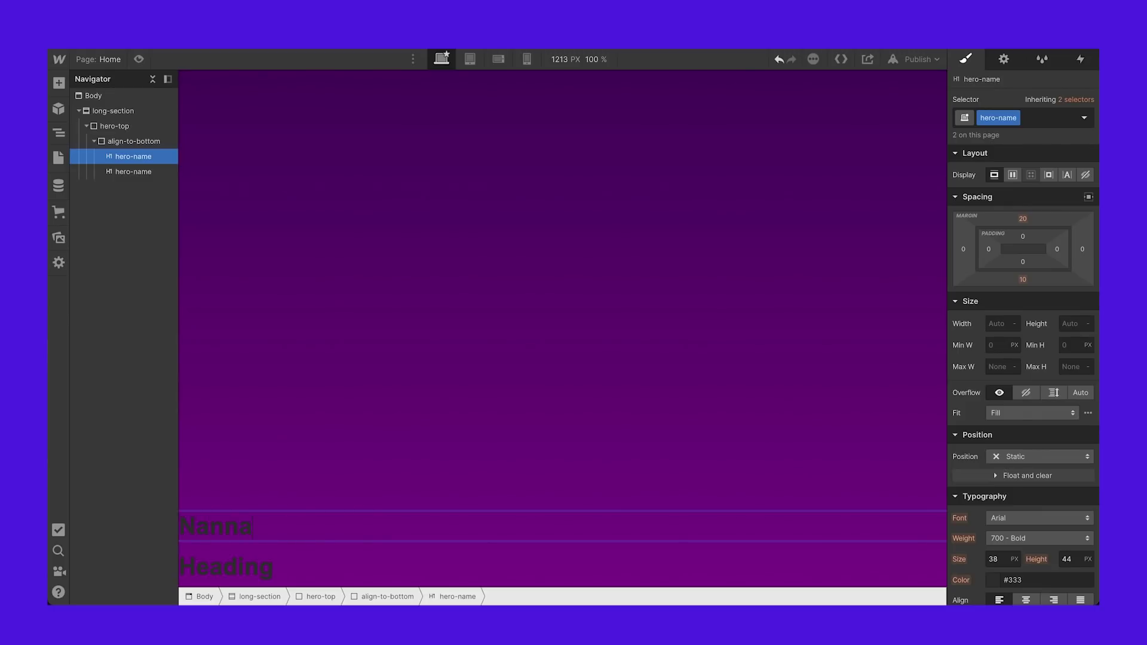
click(239, 566)
double_click(237, 564)
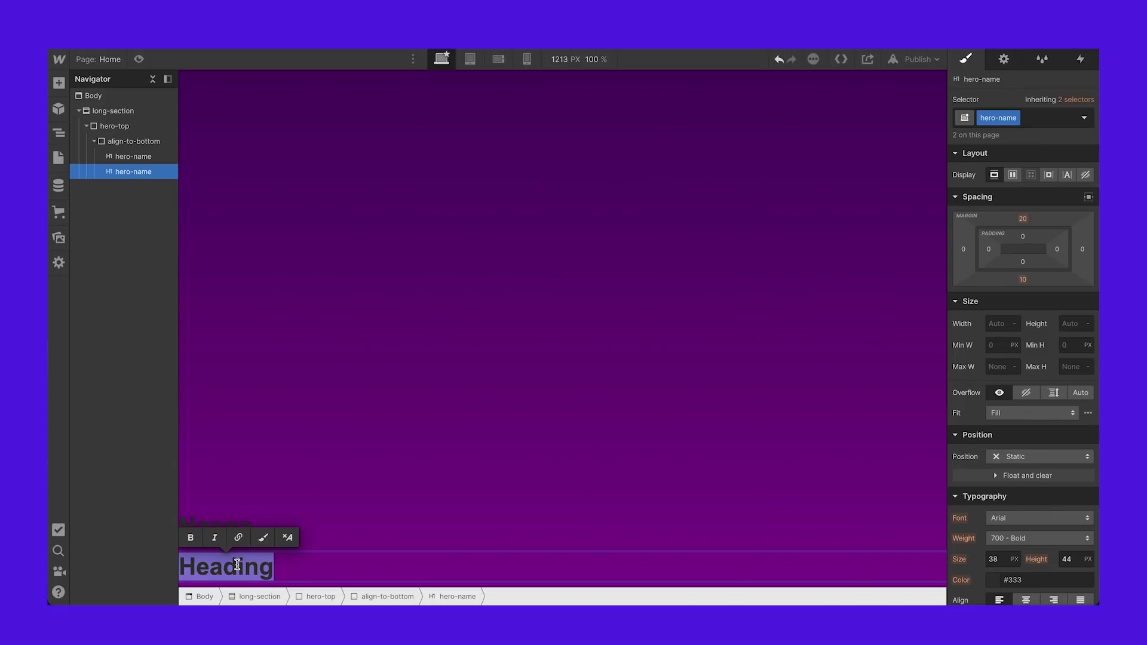
text(Lagerman)
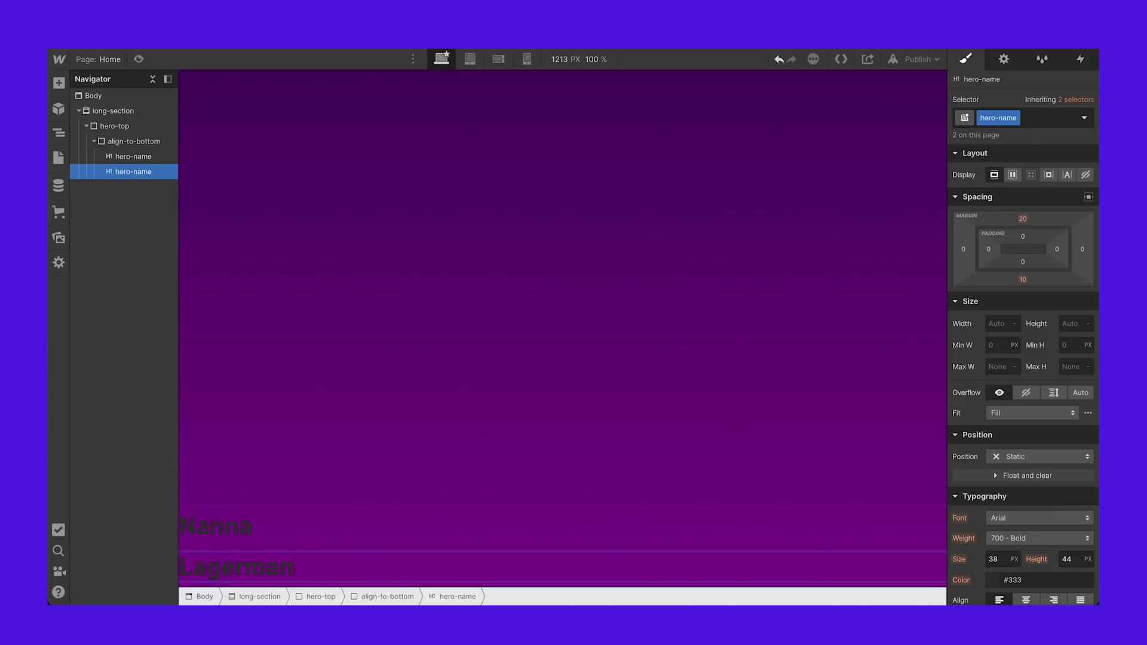
Step: Make the hero-name heading text white and all uppercase
click(215, 525)
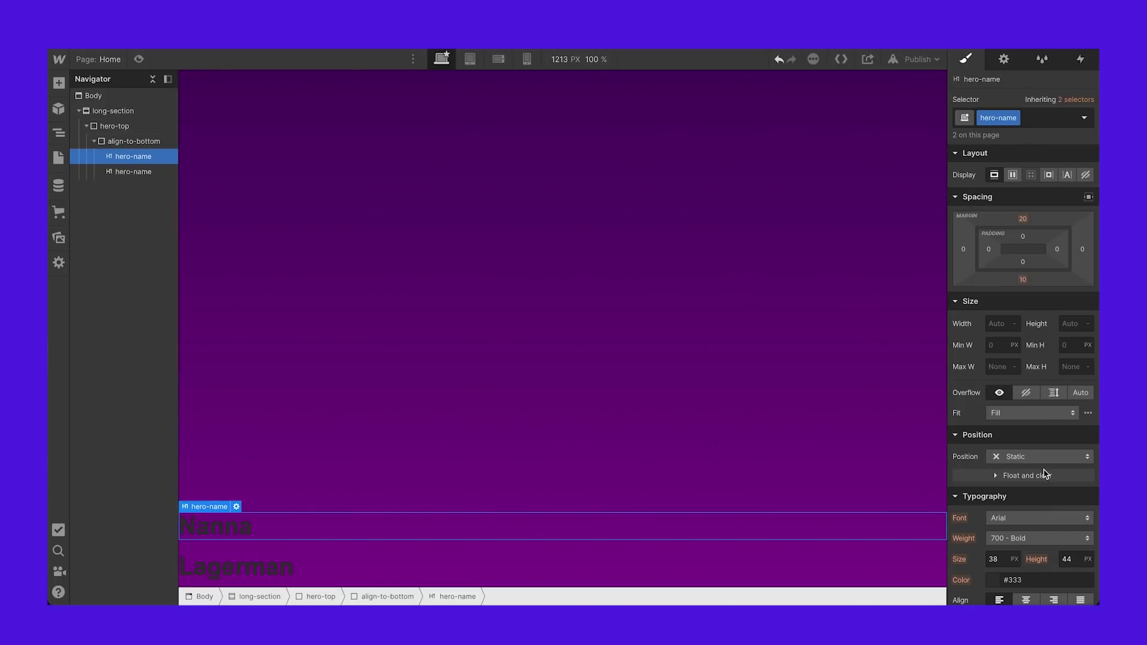
scroll(1027, 454, down, 3)
click(993, 482)
drag(1008, 308, 914, 213)
key(Escape)
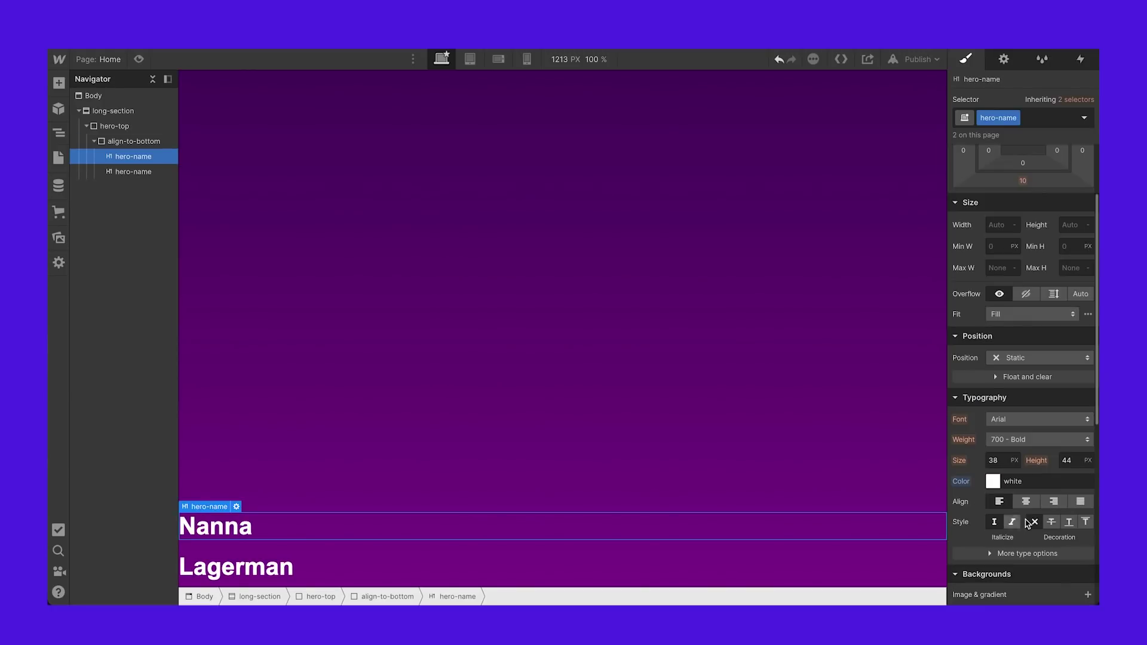
click(1019, 552)
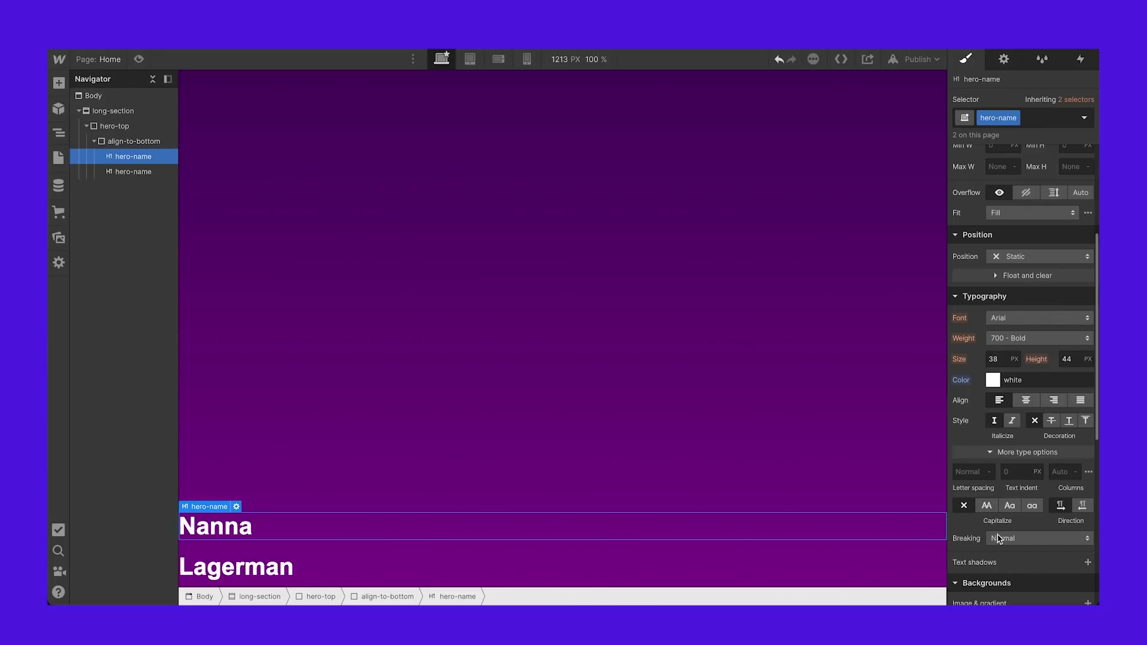
click(986, 505)
Step: Set the hero-name class to inline-block display with absolute positioning anchored to the bottom-left corner
scroll(1025, 436, up, 3)
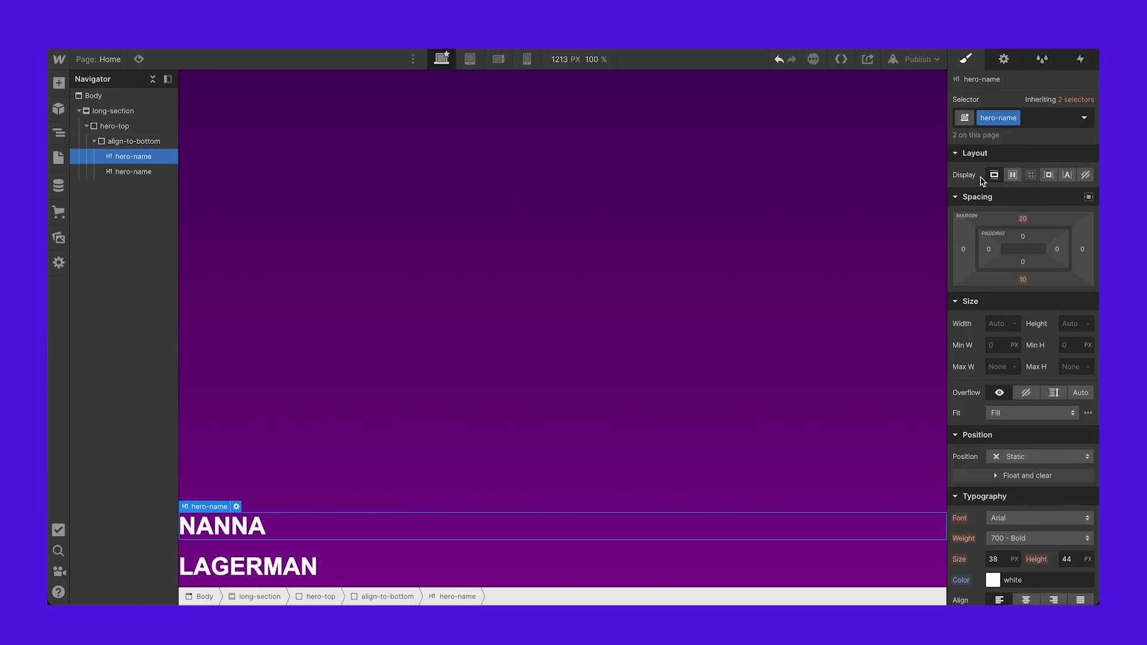
click(1048, 175)
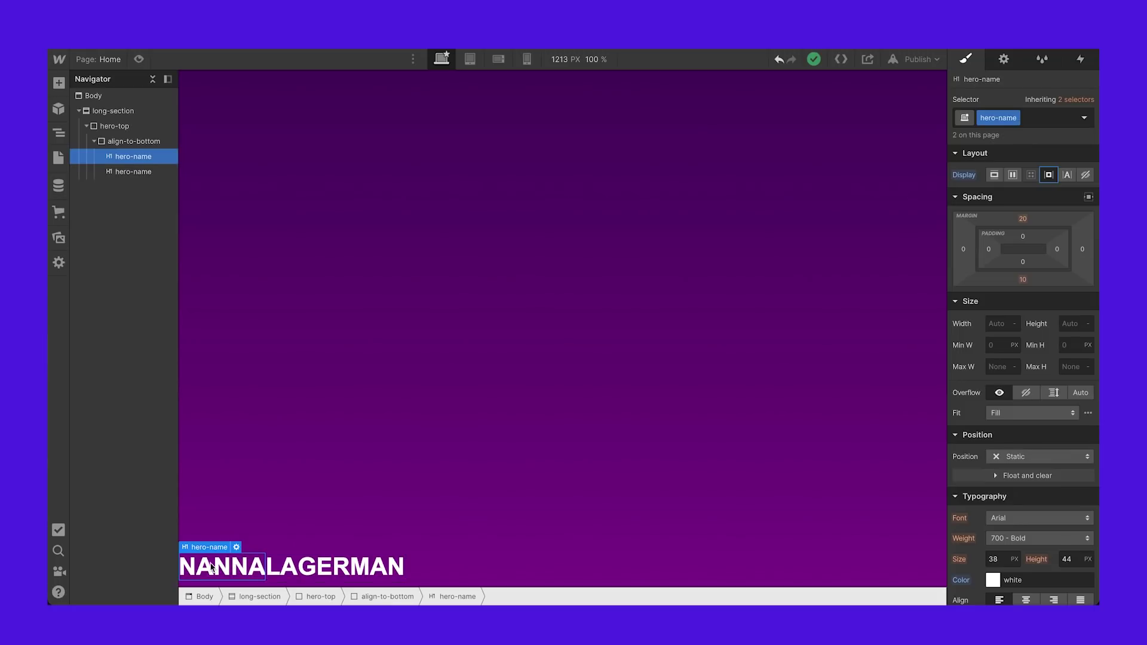
click(1020, 457)
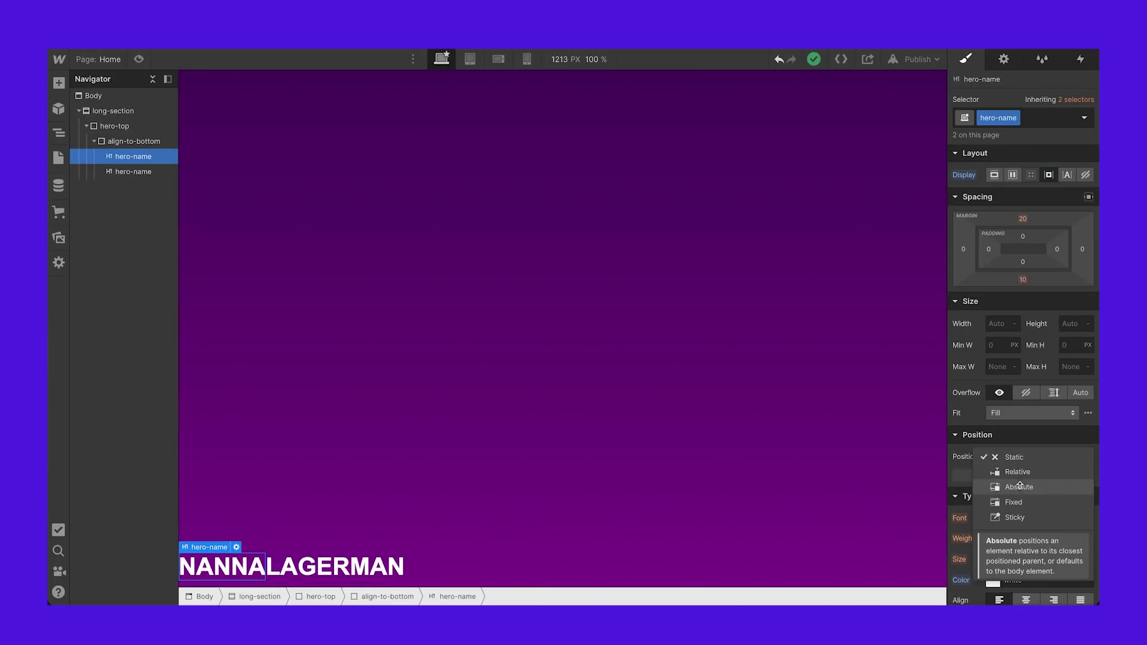
click(1019, 486)
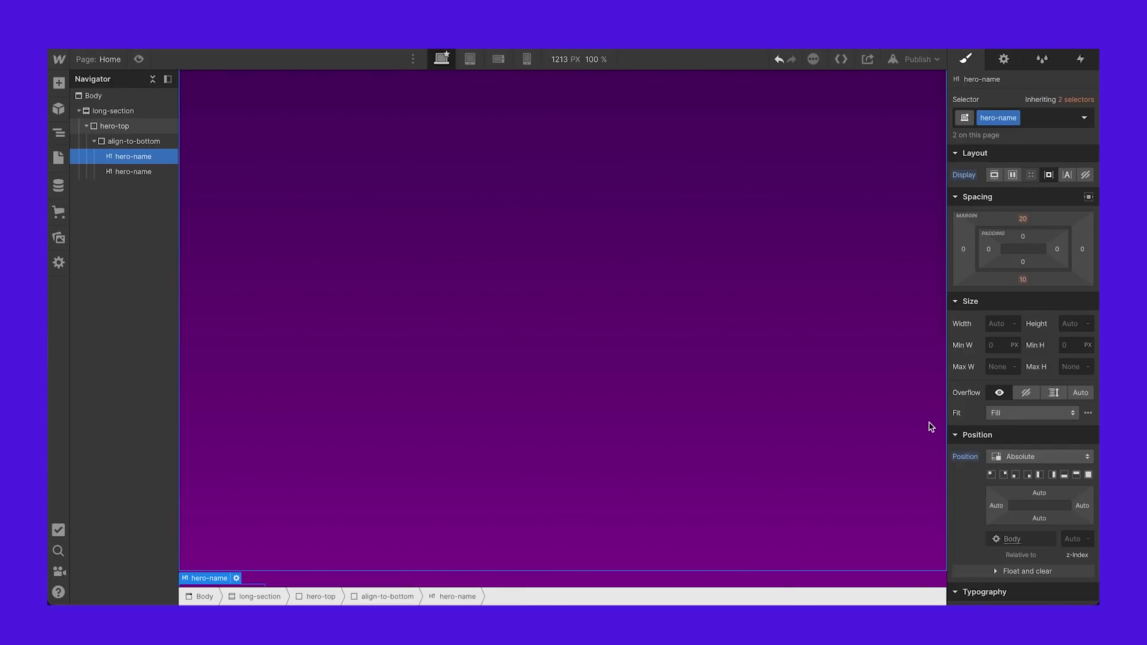
click(1015, 474)
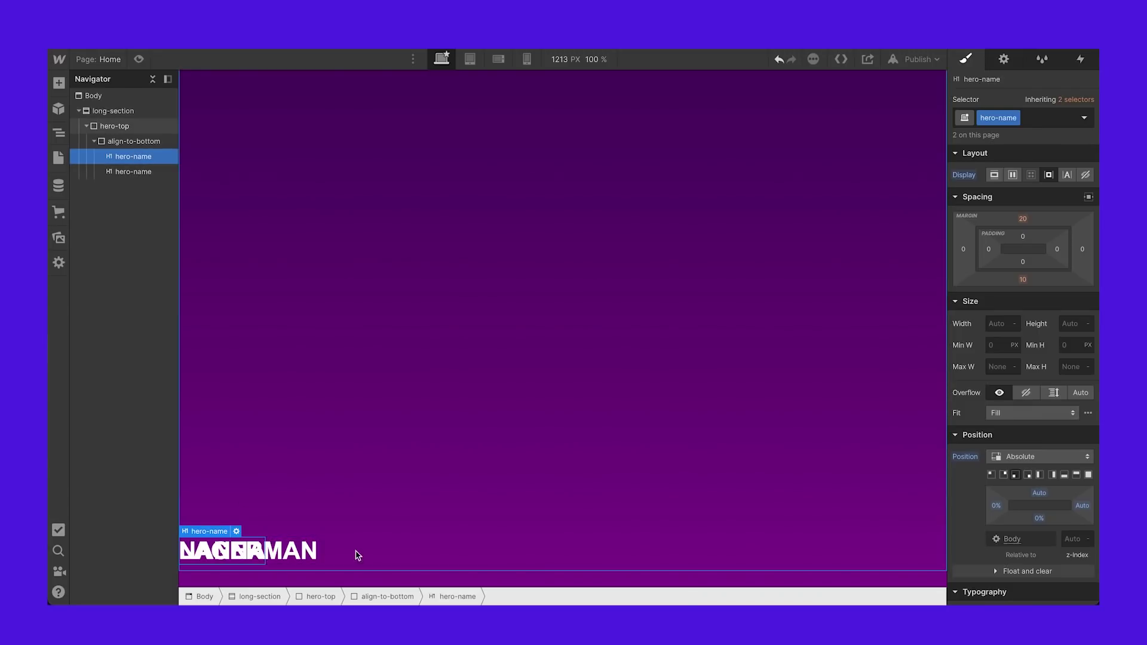
Step: Add the combo class last-name to the last-name heading and anchor it absolutely to the bottom-right corner
click(126, 177)
click(1044, 116)
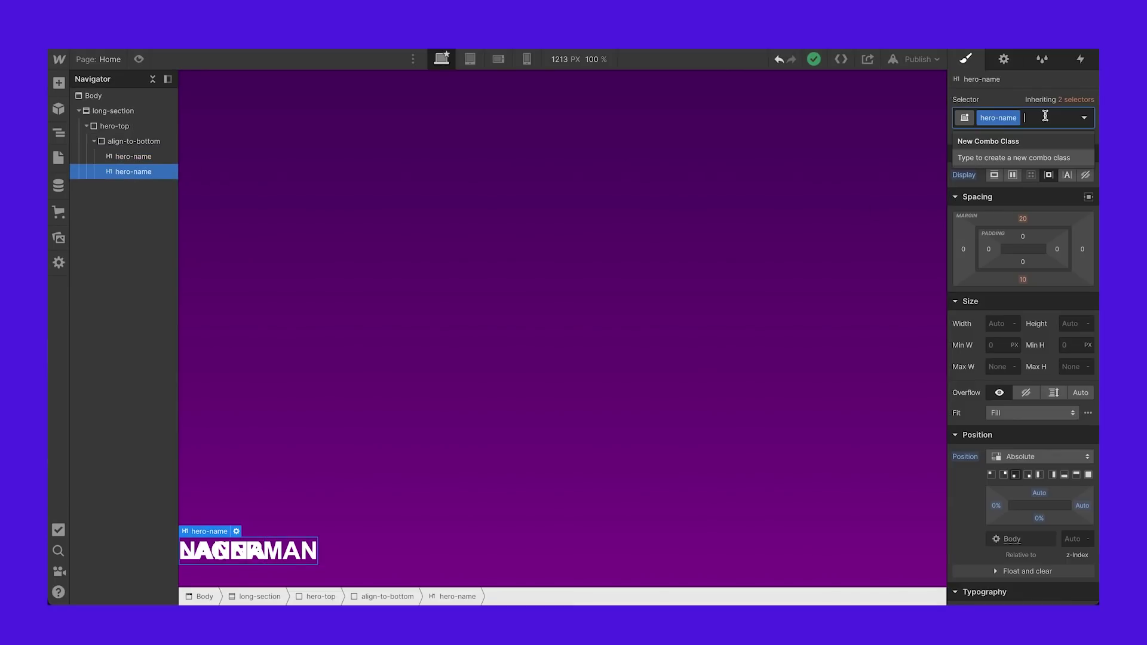
text(last-name)
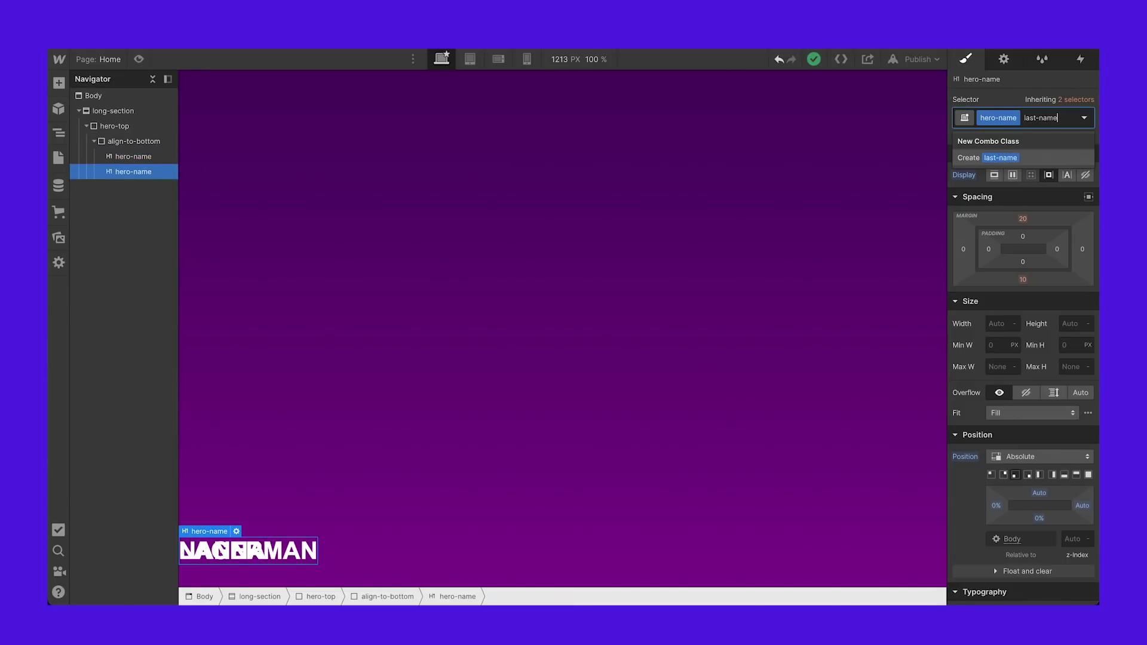
key(Return)
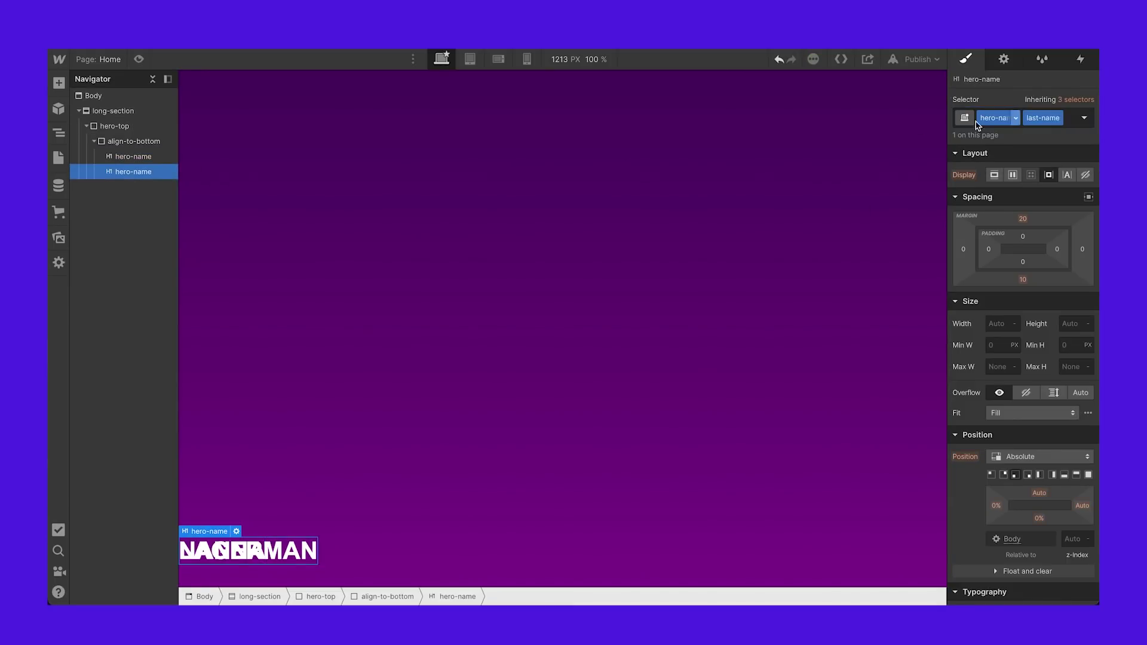
click(1016, 477)
click(1028, 478)
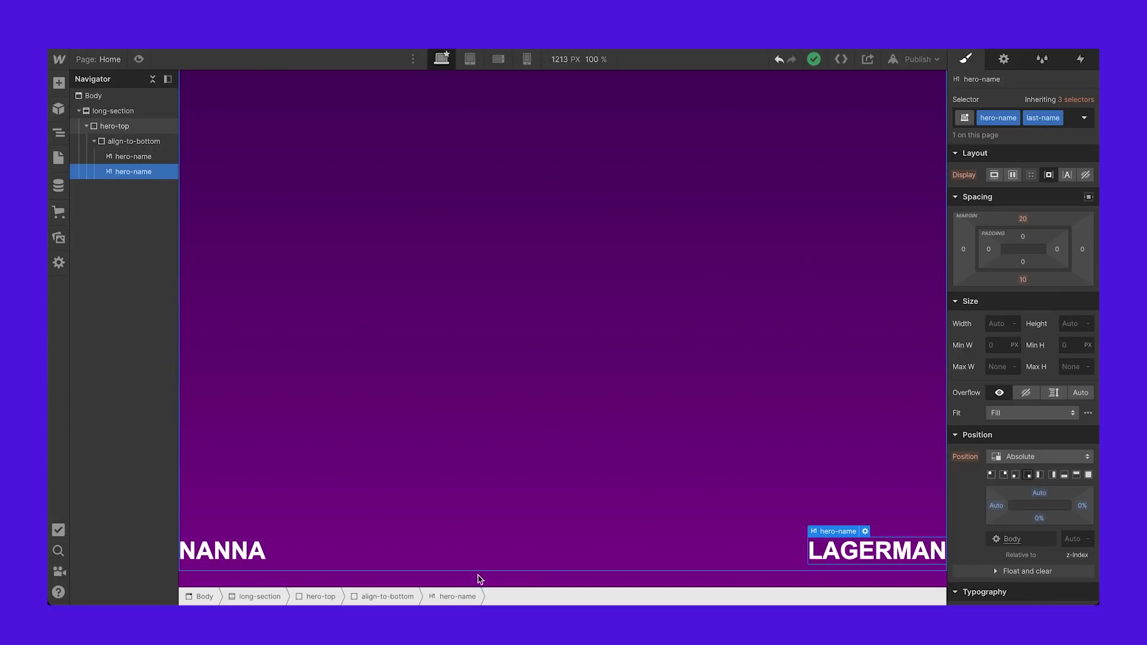
Step: Preview the page to check the two headings while scrolling, and select the first-name heading back in the editor
click(139, 59)
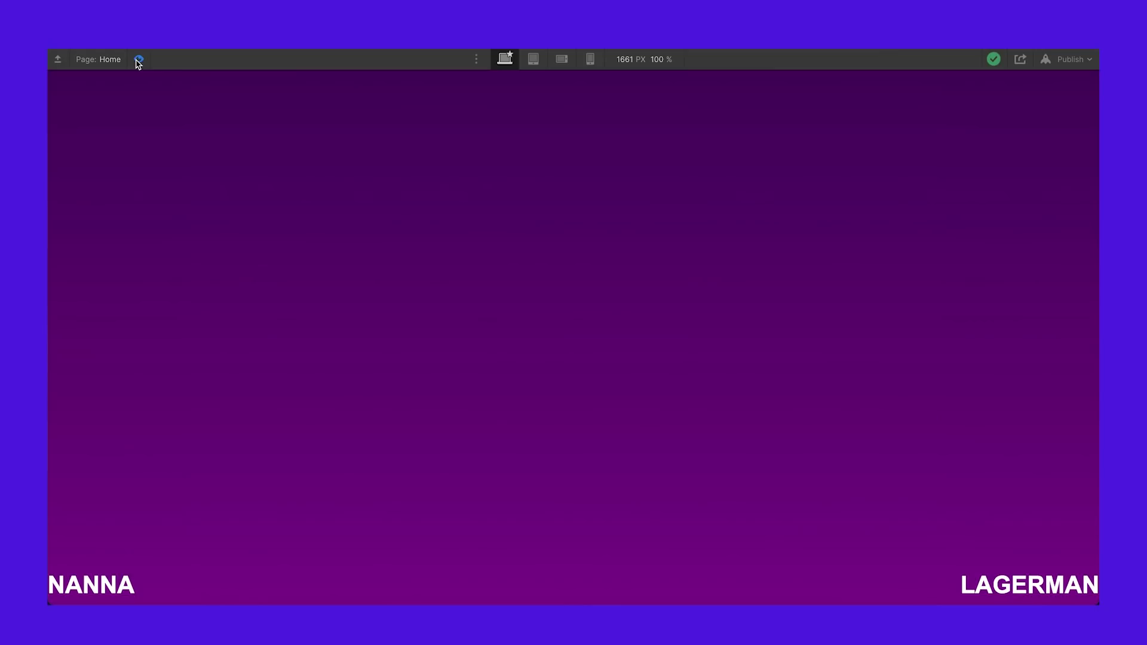
scroll(319, 322, down, 10)
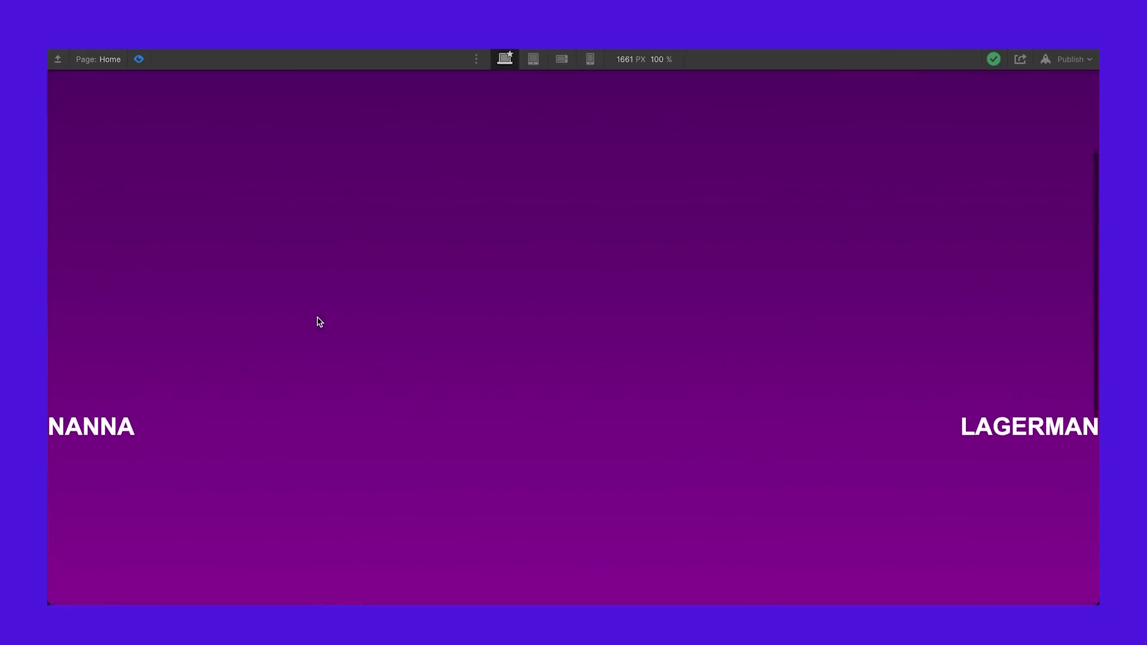
scroll(319, 323, up, 10)
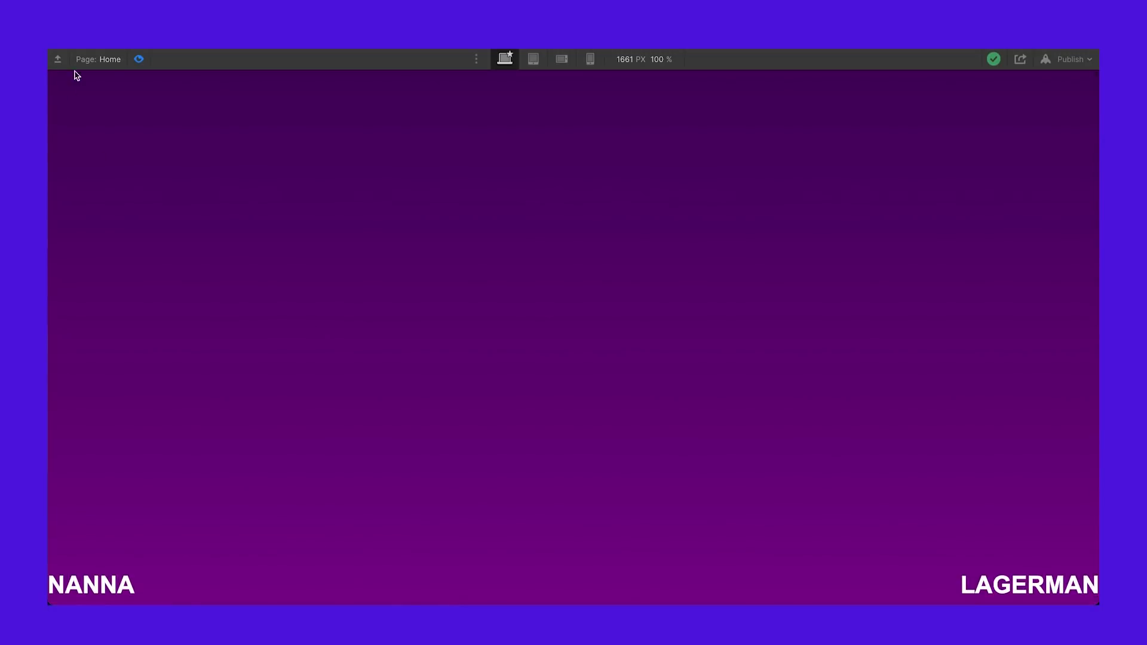
key(Escape)
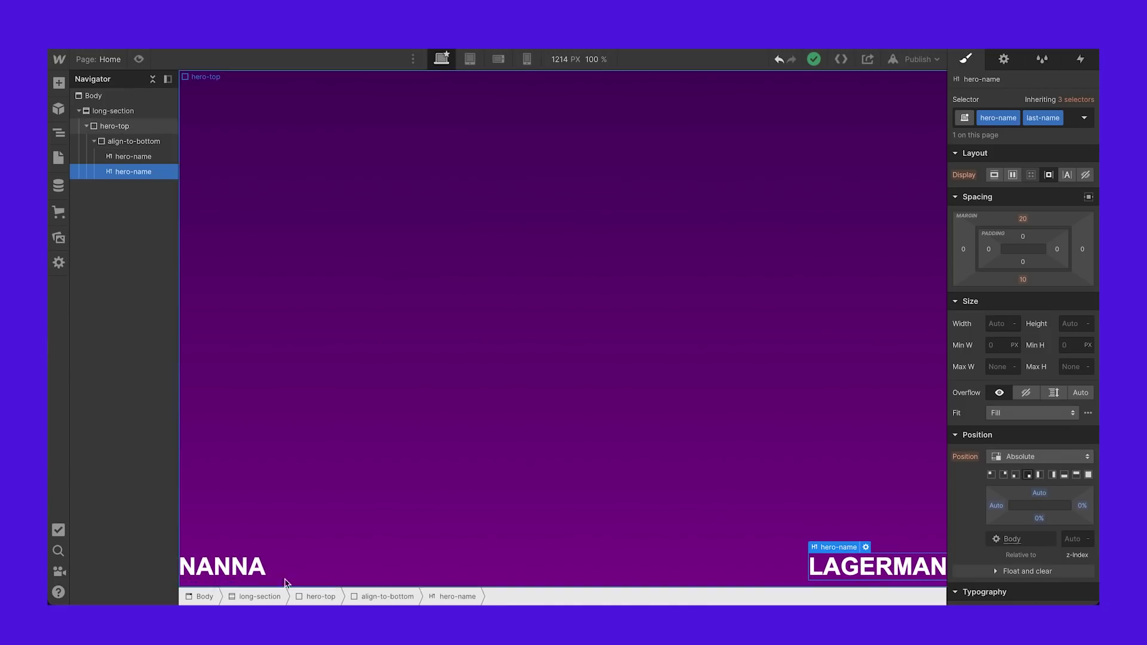
click(229, 570)
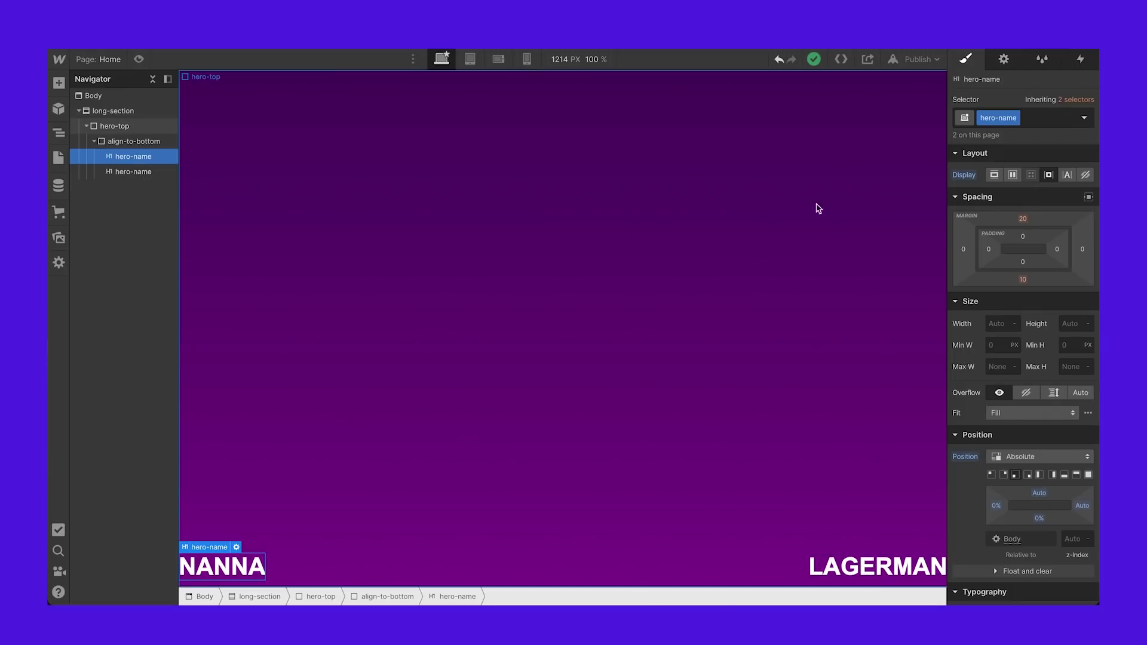
Step: Switch the hero-name heading's font size unit to VW and reduce the size to 10 VW
scroll(994, 328, down, 4)
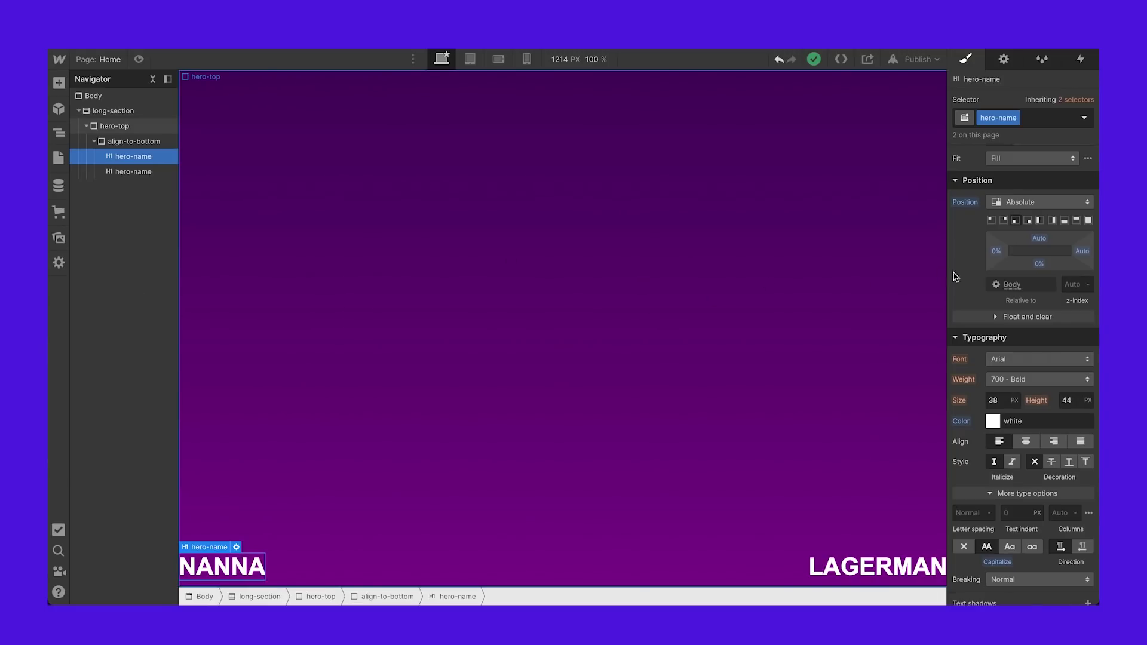
click(1016, 400)
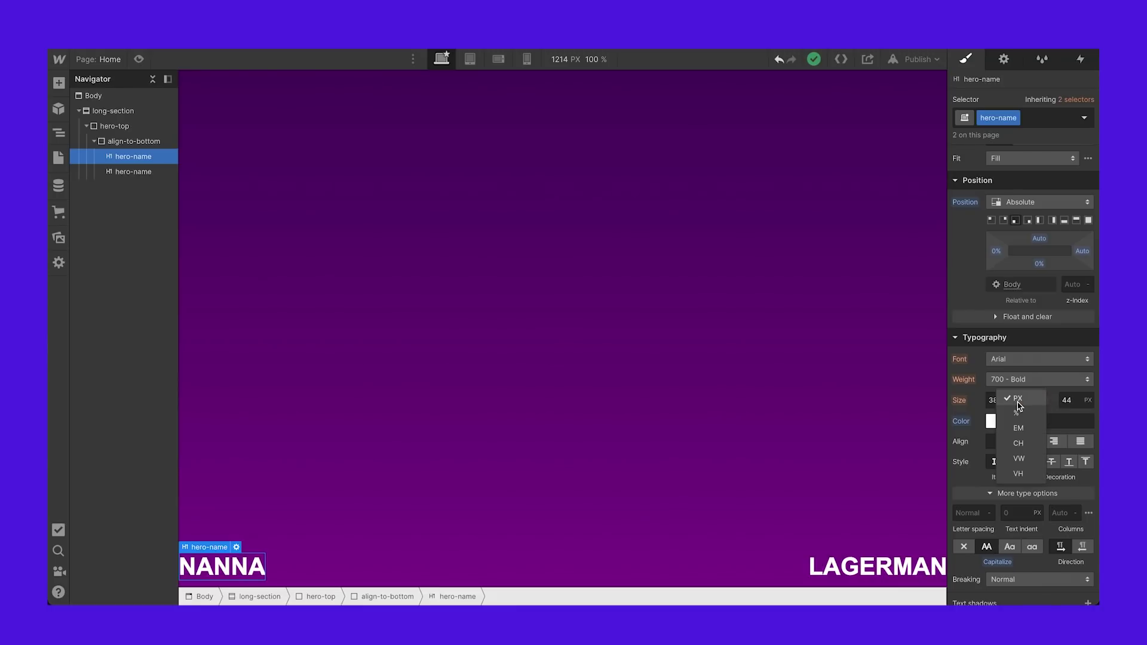
click(1019, 458)
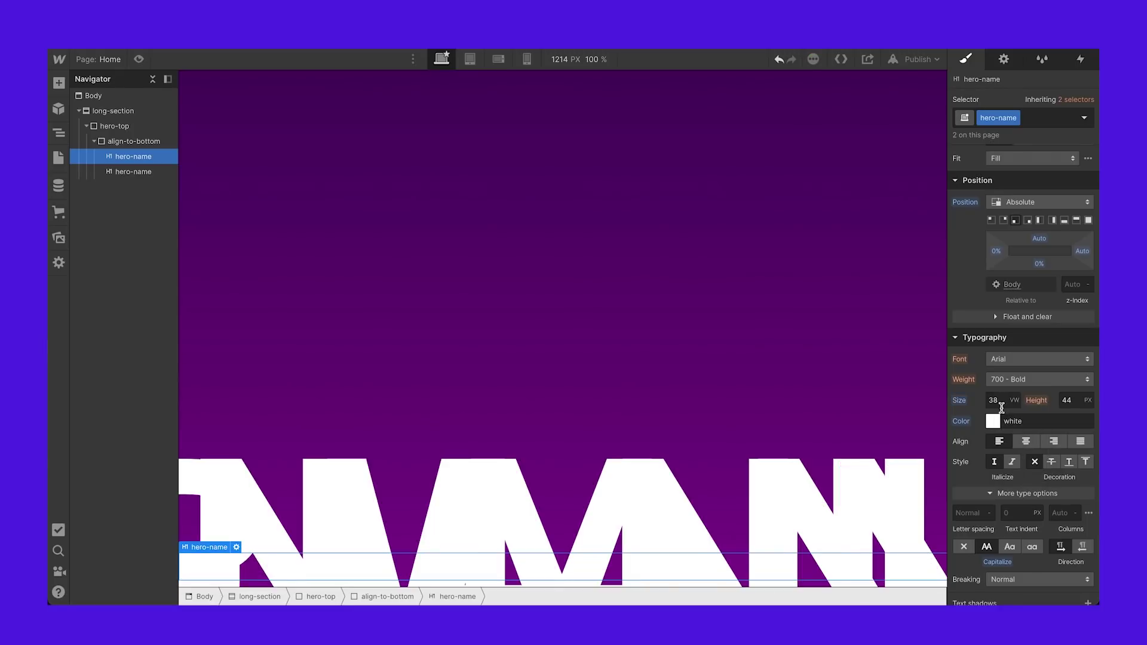
click(1003, 400)
key(Down)
key(Down)
key(Down)
key(Down)
key(Down)
key(Down)
key(Down)
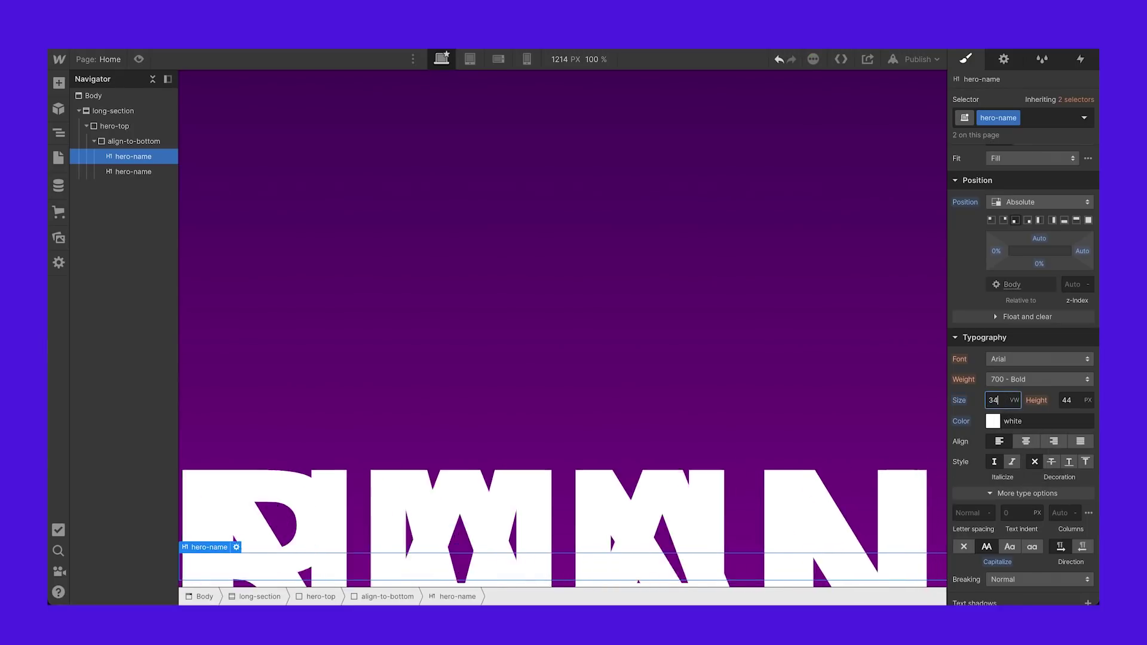
key(Down)
key(Down)
key(Down)
key(Down)
key(Down)
key(Down)
key(Down)
key(Down)
key(Down)
key(Down)
key(Down)
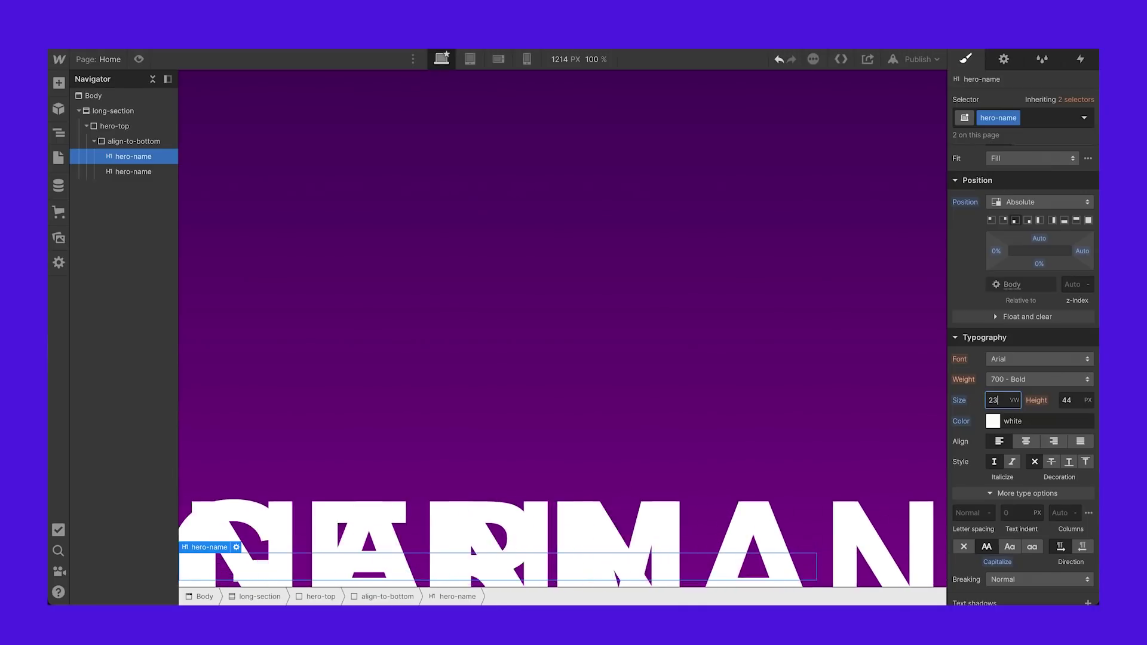
key(Down)
key(Down)
key(Down)
key(Down)
key(Down)
key(Down)
key(Down)
key(Down)
key(Down)
key(Down)
key(Down)
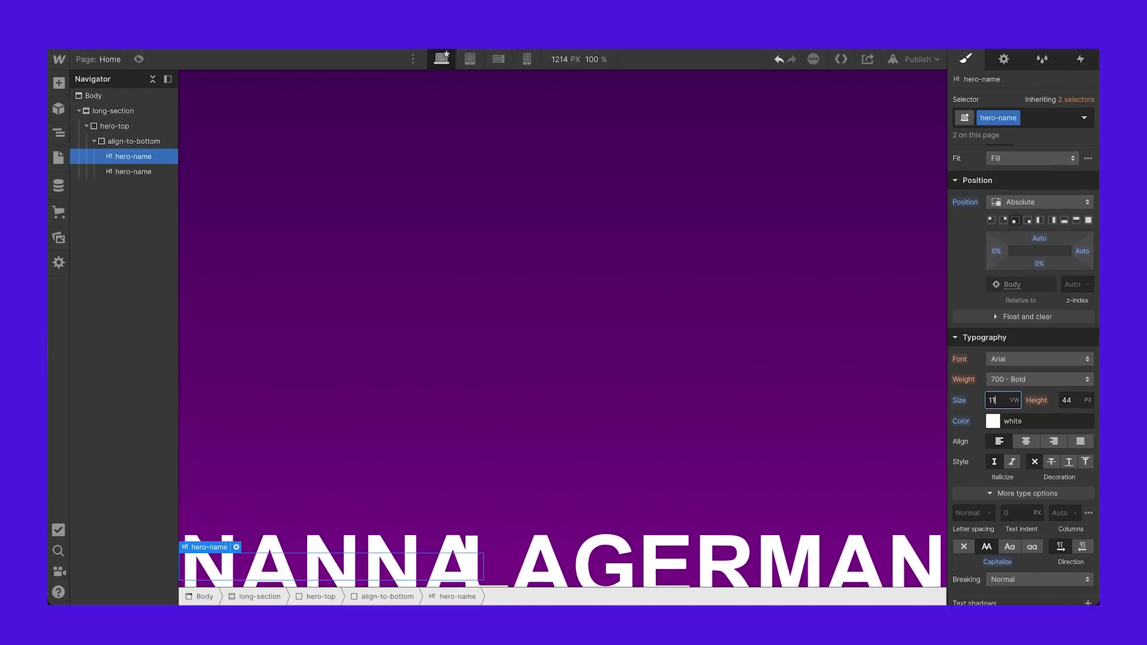
key(Up)
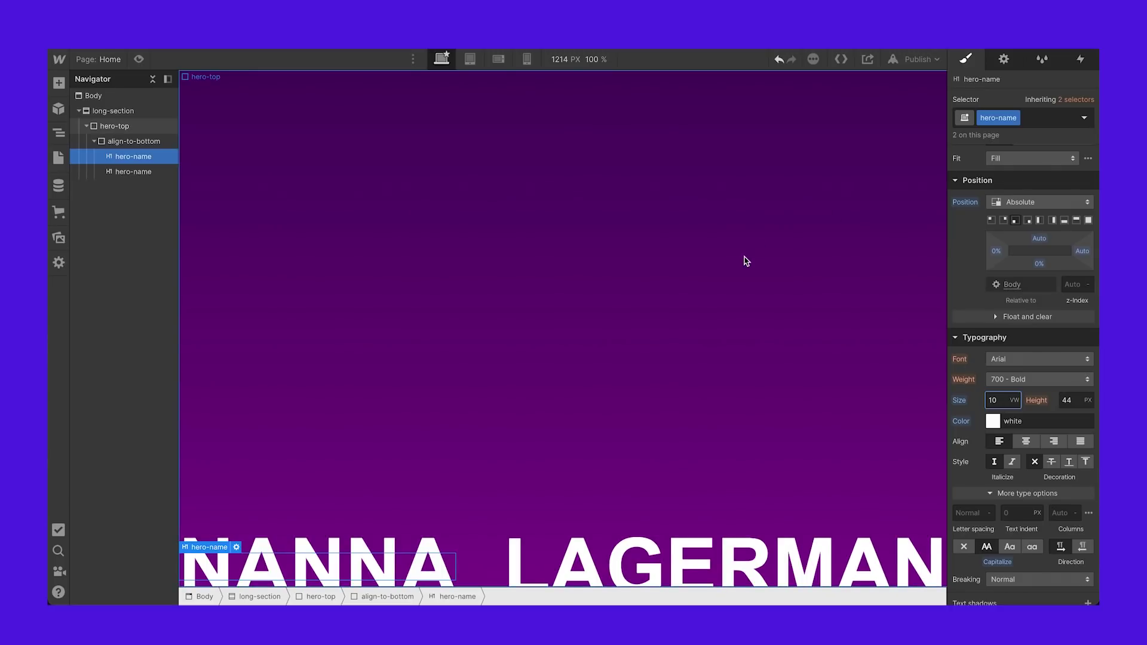
Step: Fine-tune the hero-name heading's font size to 10.2 VW
scroll(742, 258, down, 2)
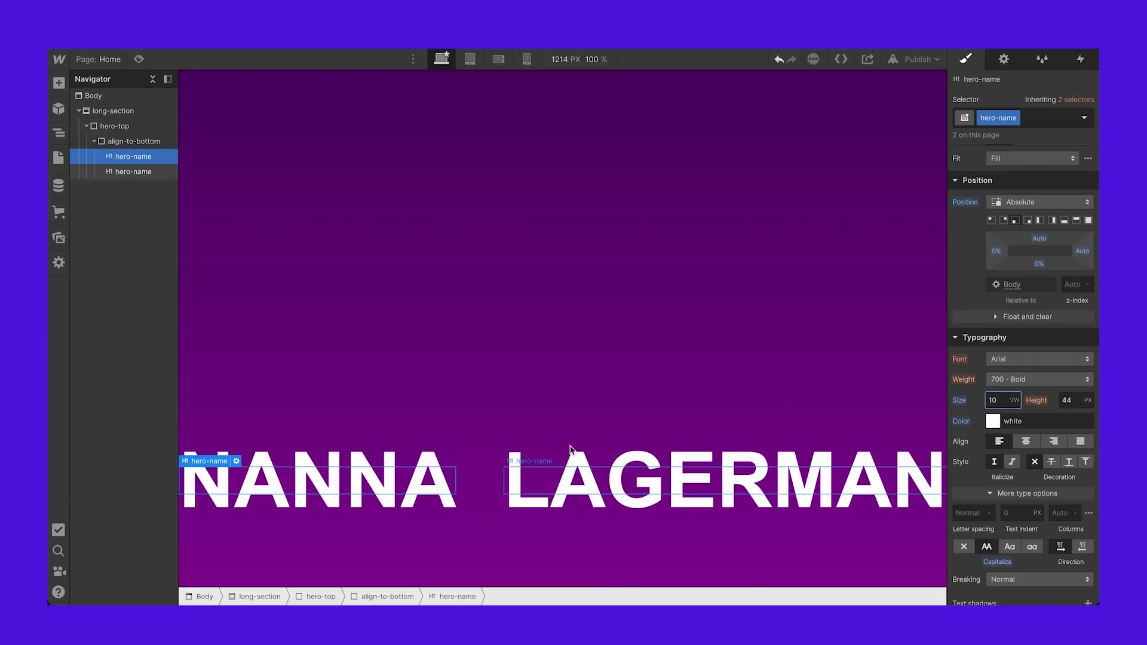
text(.1)
key(BackSpace)
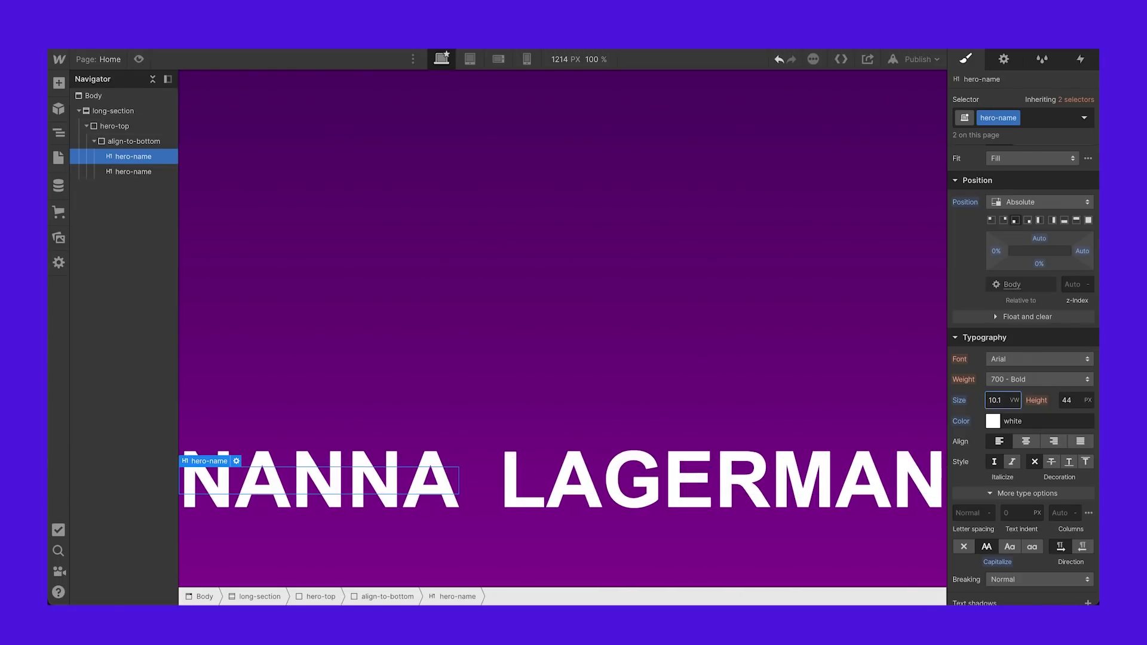
text(2)
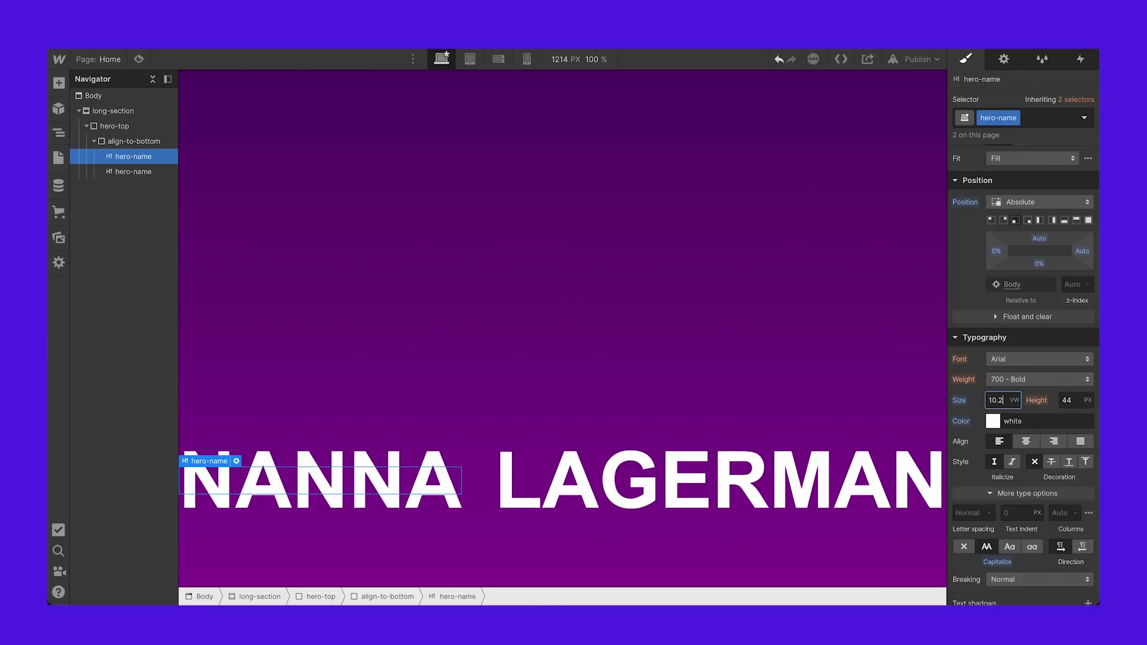
Step: Preview the page, compare the scaled headings with the reference site's hero heading, and return to the editor
click(139, 59)
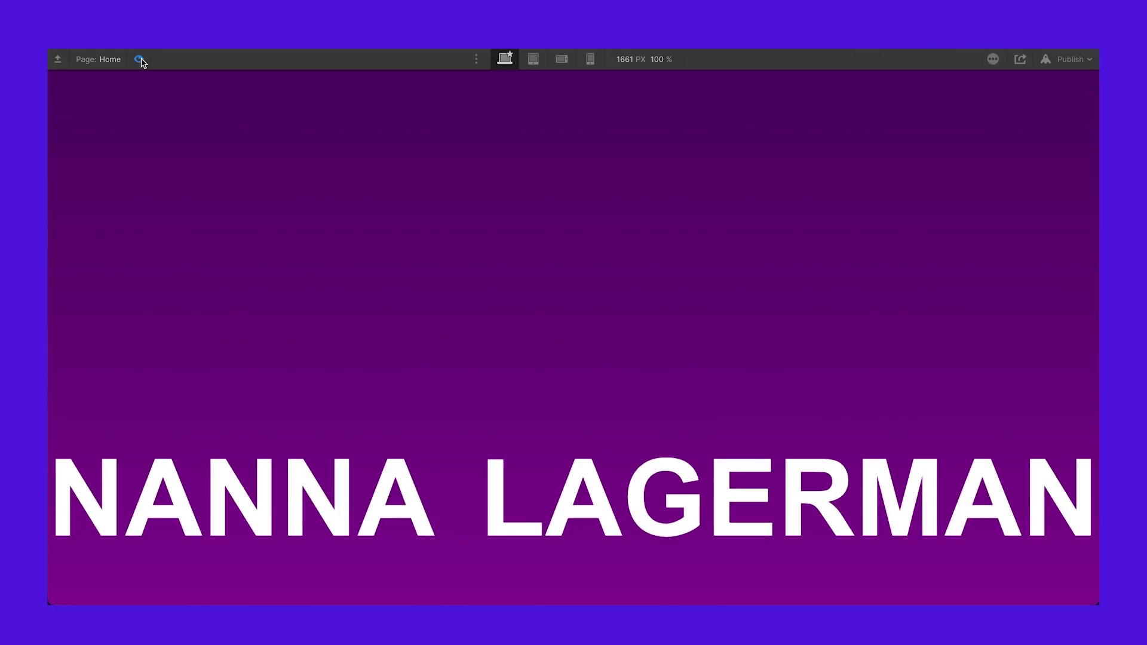
drag(1097, 333, 1097, 281)
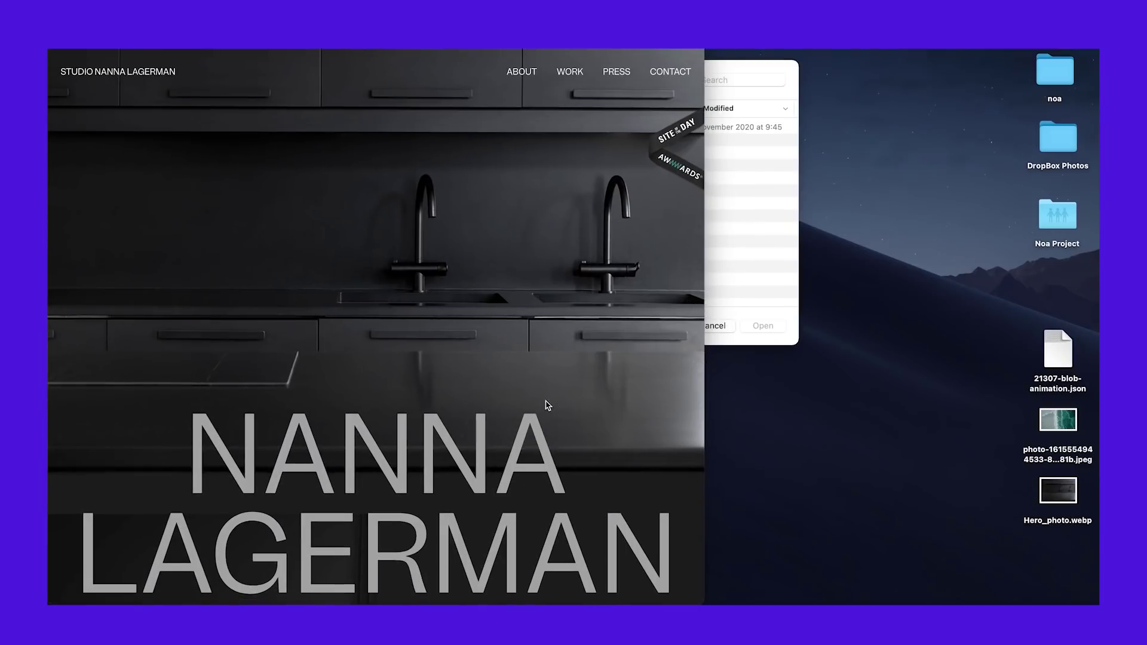
drag(704, 375, 1097, 433)
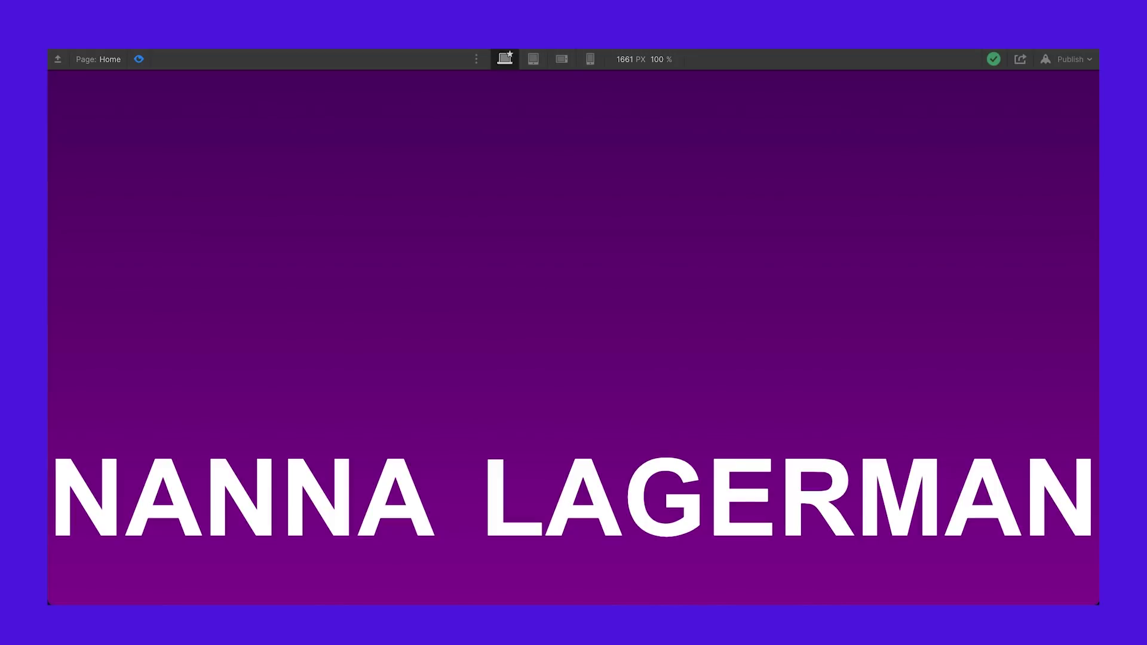
drag(1097, 344, 1098, 269)
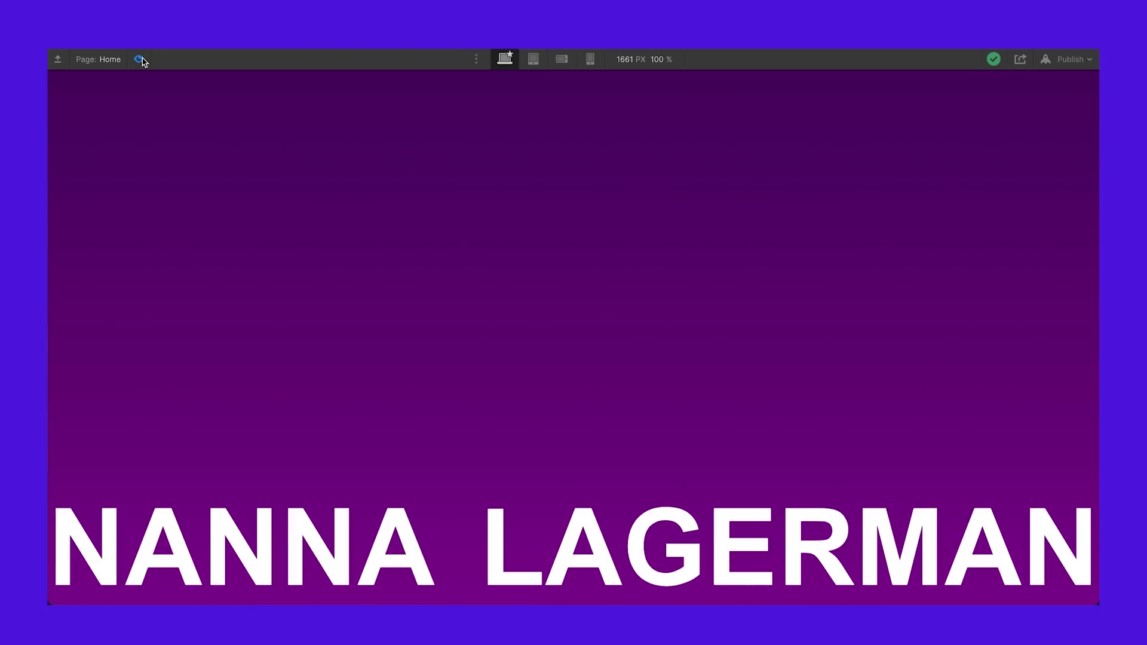
key(ctrl+shift+p)
Step: Try to give the align-to-bottom block a bottom margin, and check the first-name heading's position settings
click(117, 142)
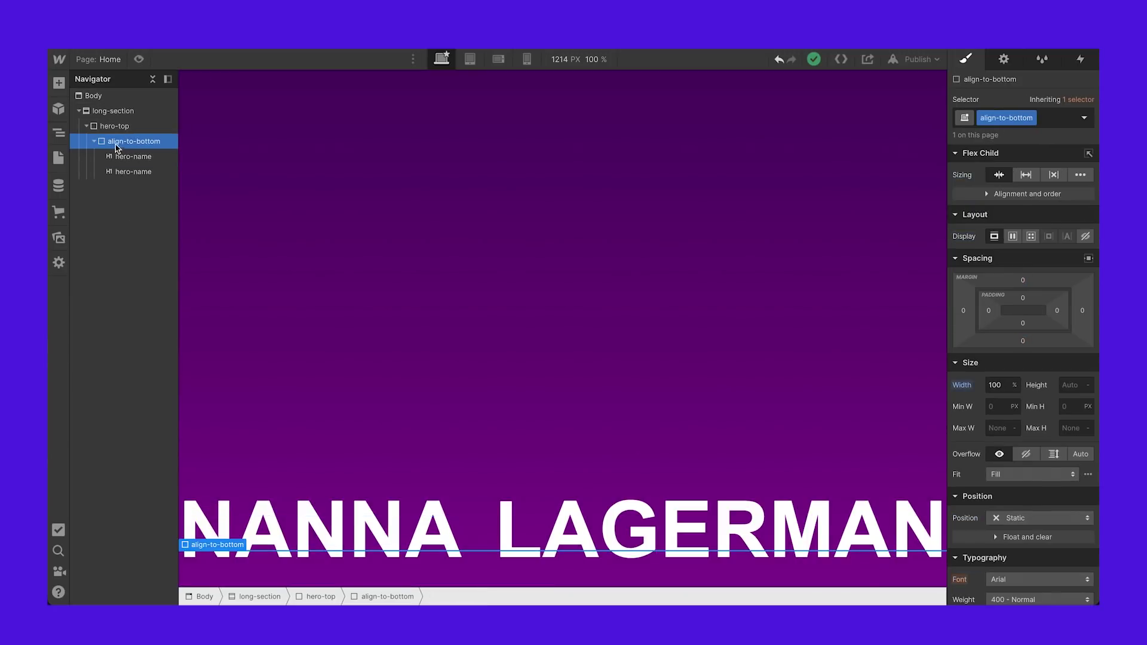
mouse_move(1026, 340)
mouse_down()
mouse_move(1024, 322)
mouse_move(1026, 355)
mouse_move(1022, 344)
mouse_up()
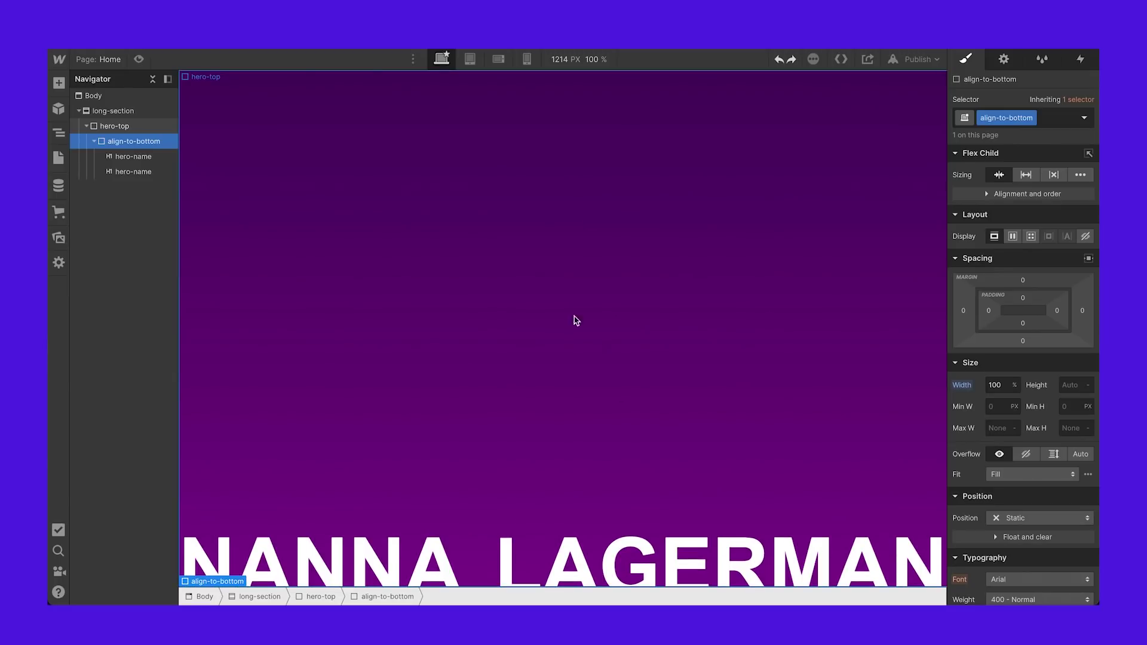
click(136, 157)
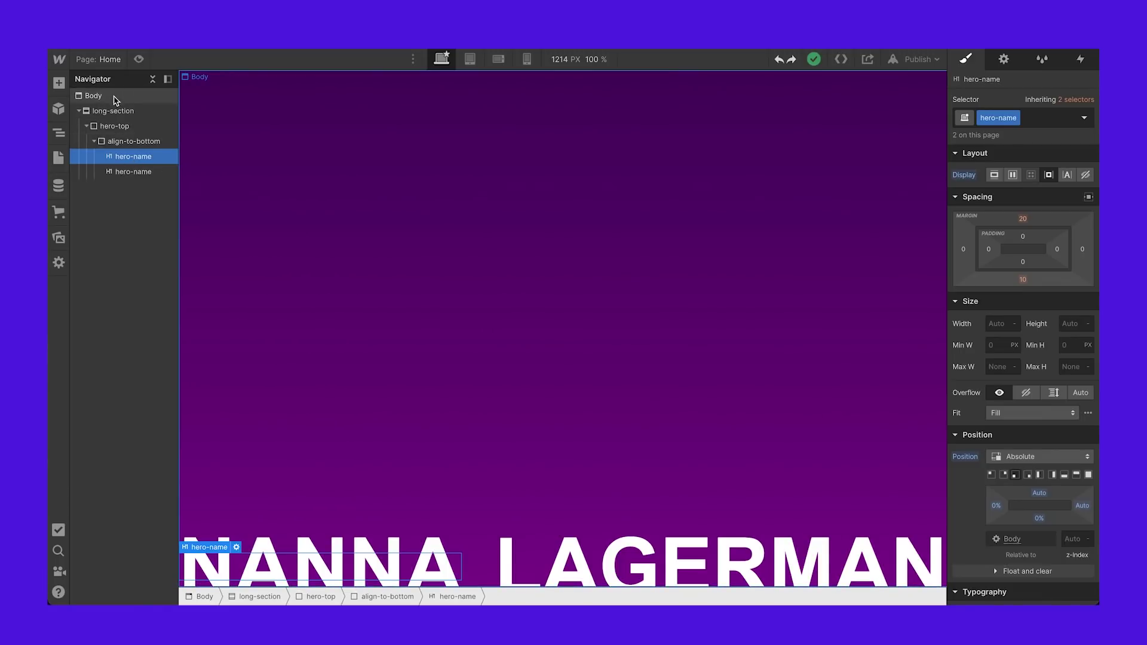
Step: Set the align-to-bottom block to relative position and give it a 30 px bottom margin
click(128, 146)
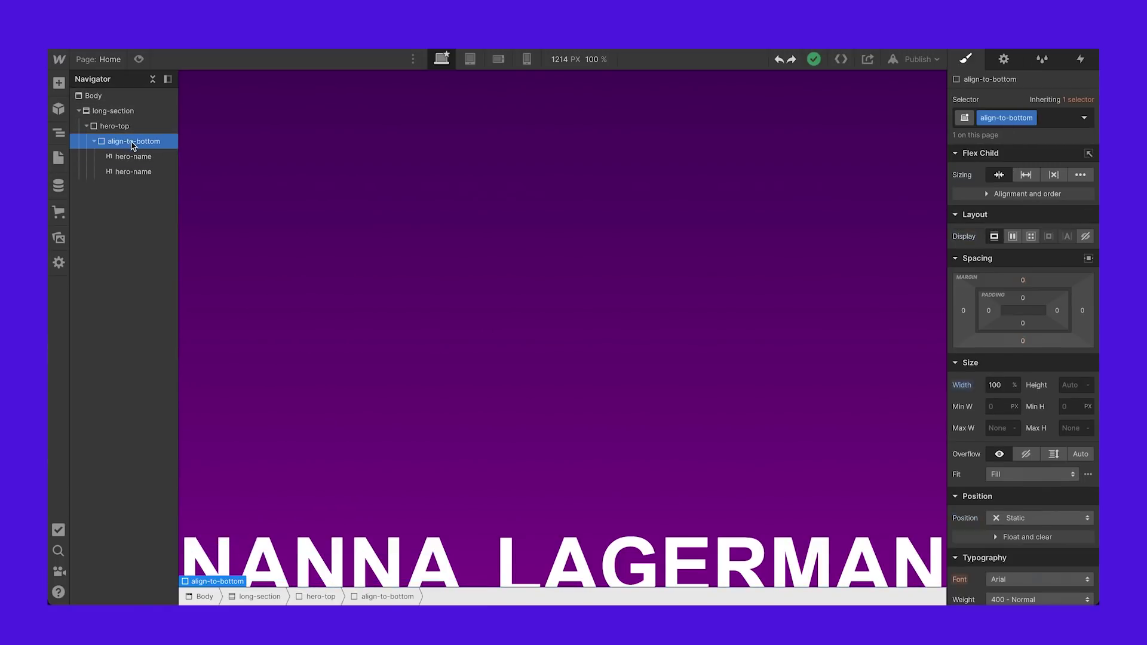
click(1040, 520)
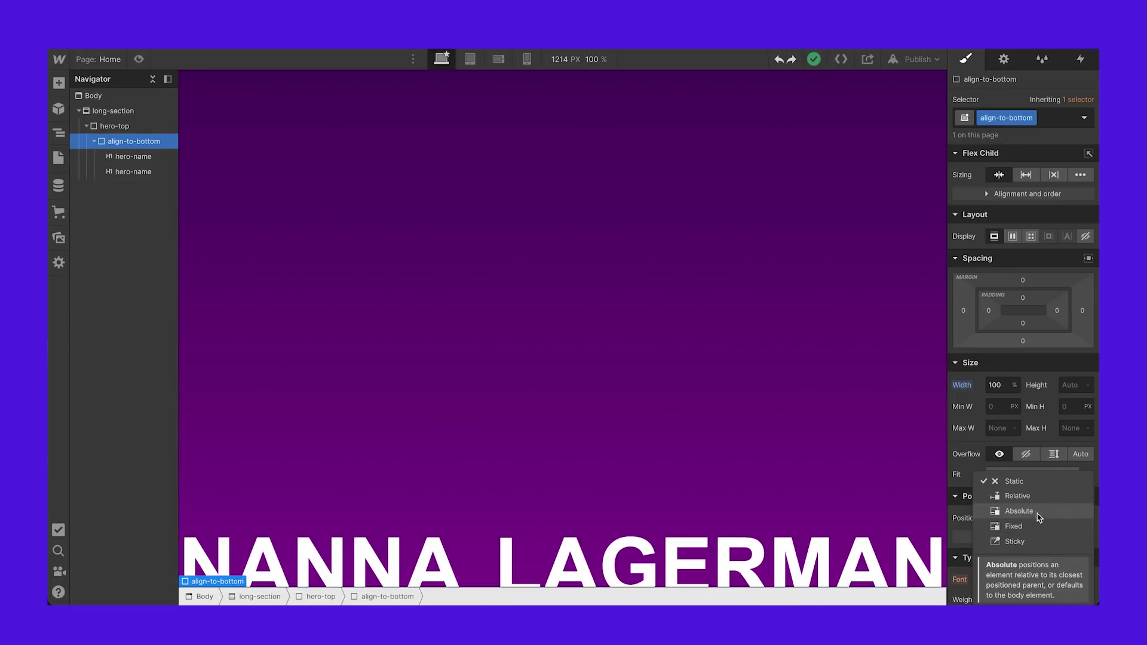
click(1003, 497)
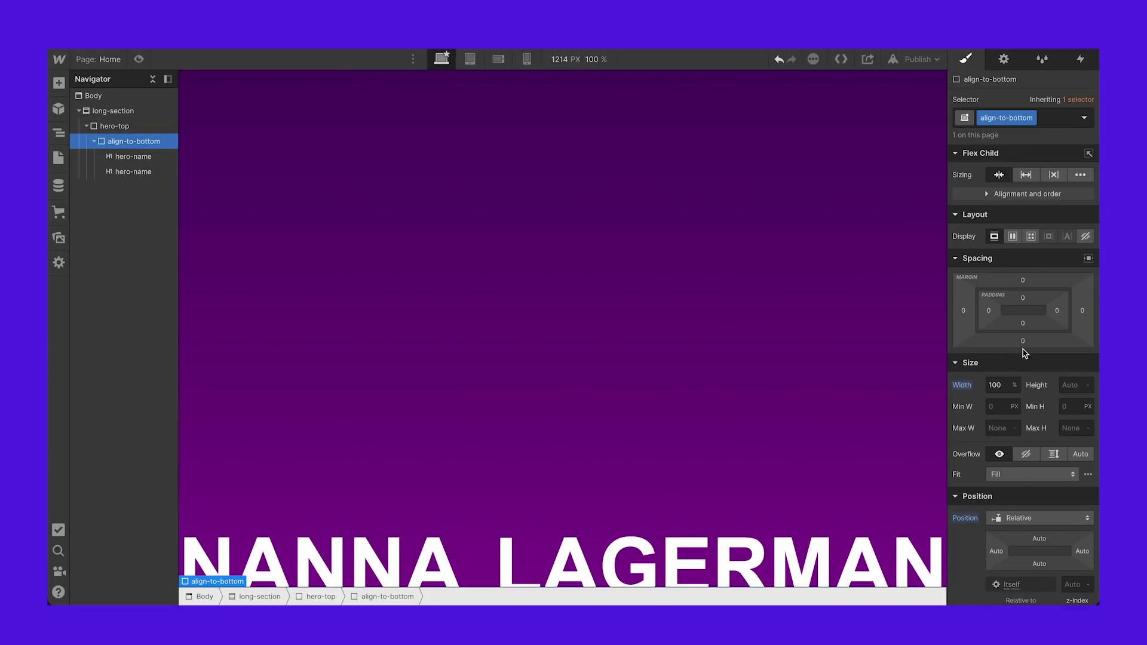
mouse_move(1023, 333)
mouse_down()
mouse_move(1028, 325)
mouse_move(1024, 356)
mouse_up()
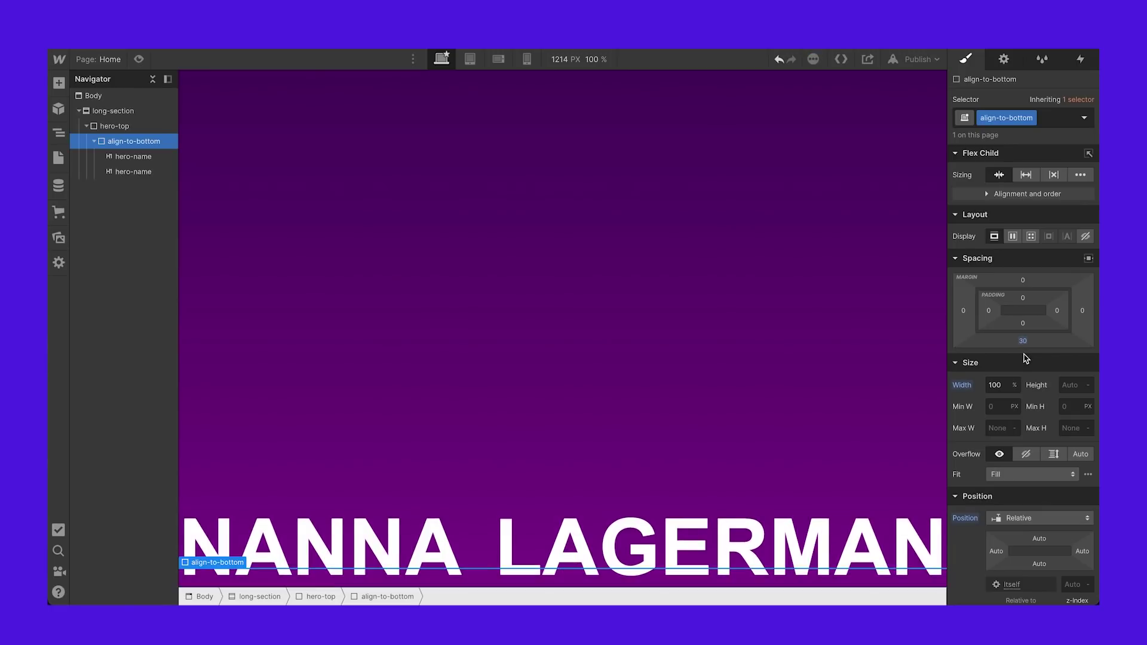
Step: Check the headings' bottom spacing in preview and increase the align-to-bottom block's bottom margin to 43 px
click(138, 59)
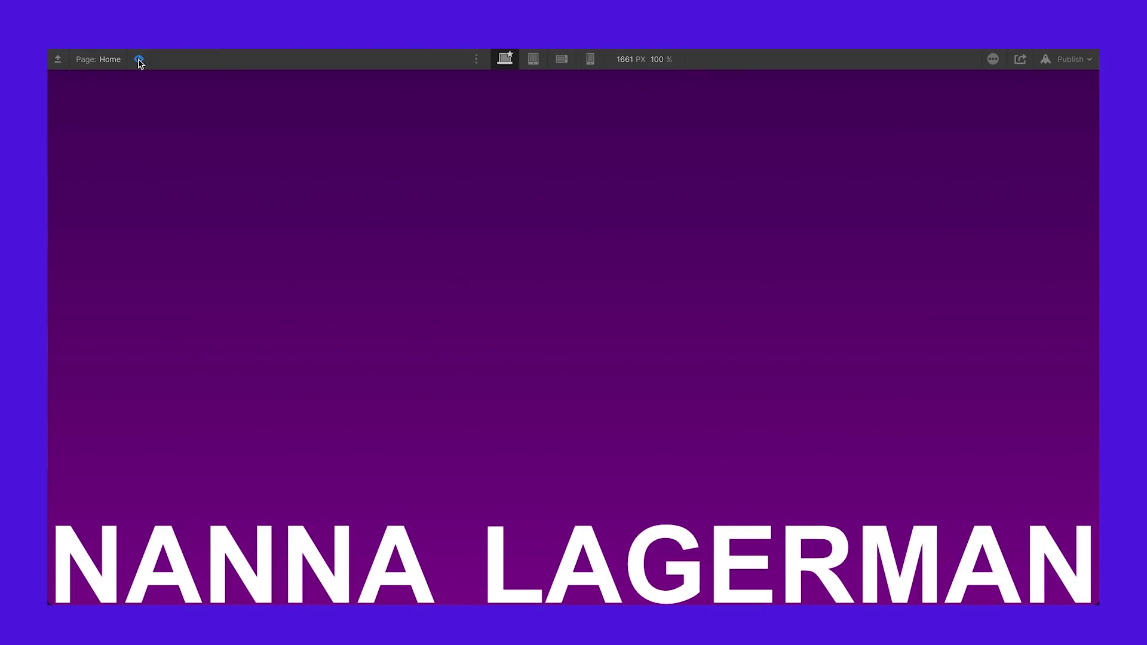
click(138, 59)
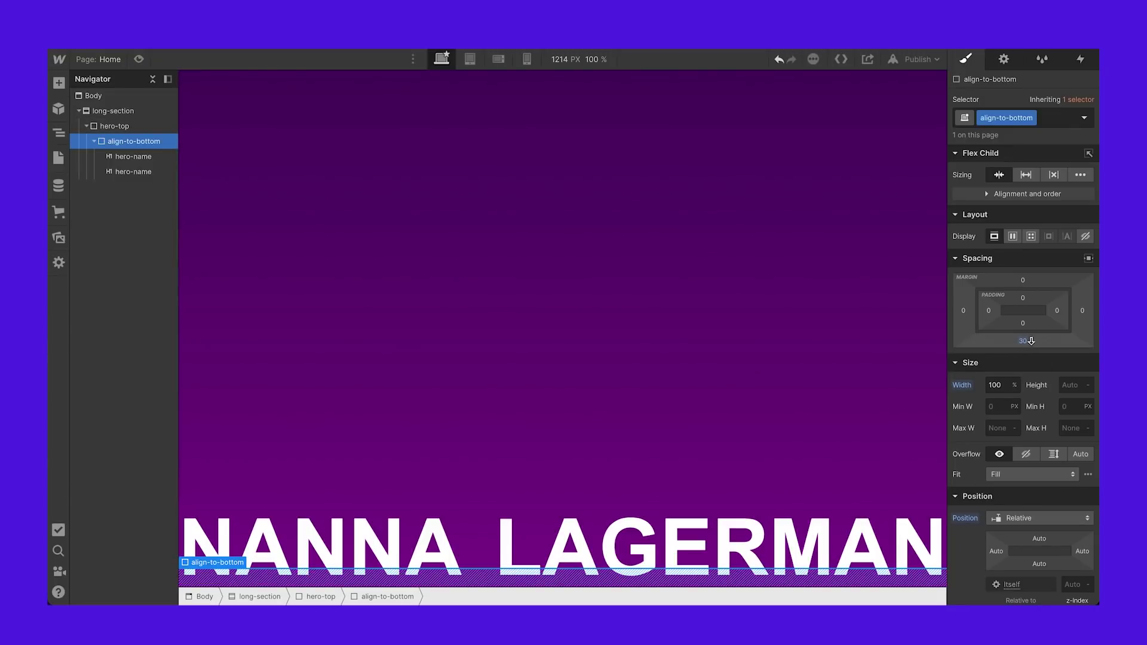
drag(1030, 343, 1029, 348)
drag(1029, 348, 1029, 350)
Step: Preview the page and examine how the two headings behave while scrolling up and down
click(139, 59)
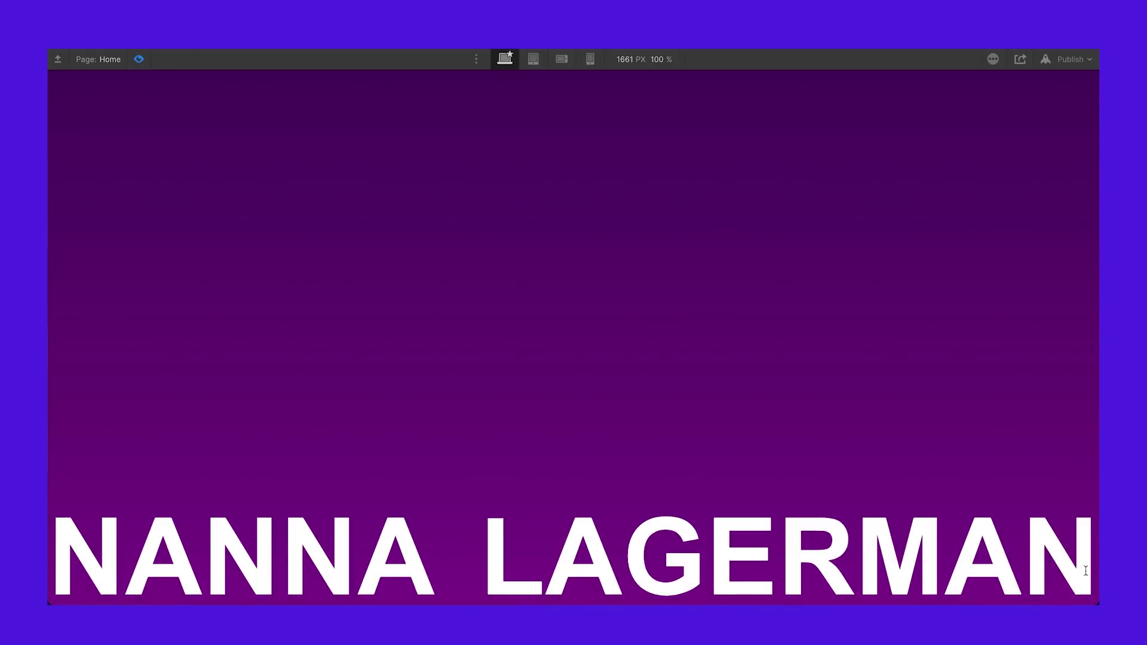
scroll(256, 369, down, 7)
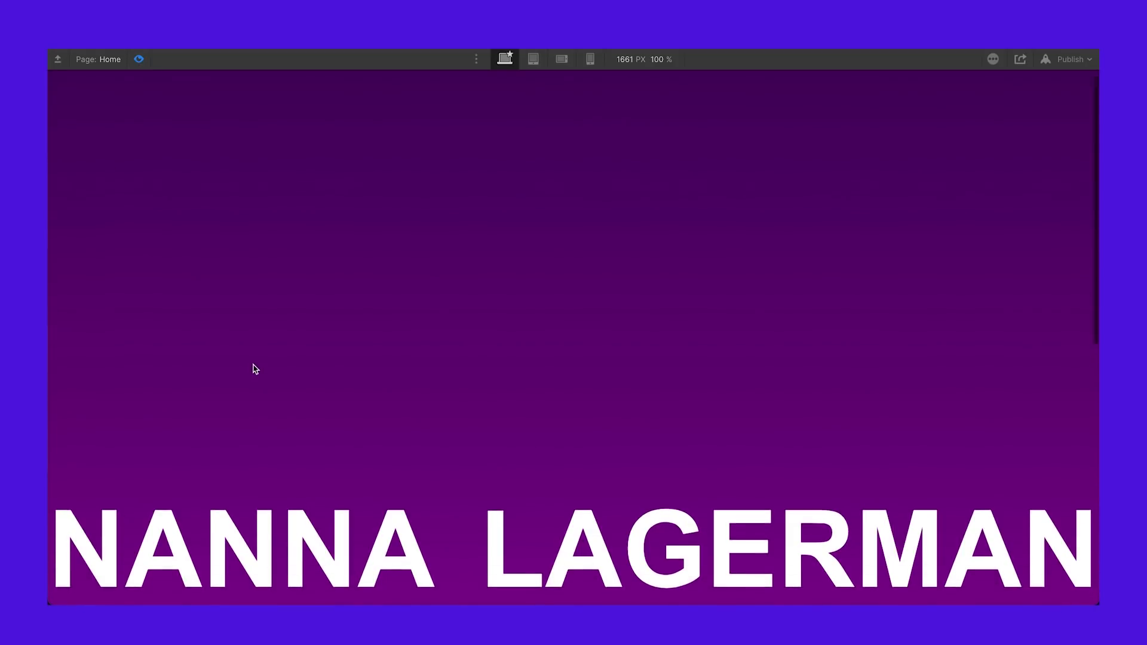
scroll(256, 369, up, 7)
scroll(256, 370, down, 10)
scroll(255, 369, up, 10)
scroll(256, 369, down, 3)
scroll(256, 369, up, 3)
scroll(255, 369, down, 3)
scroll(255, 369, up, 3)
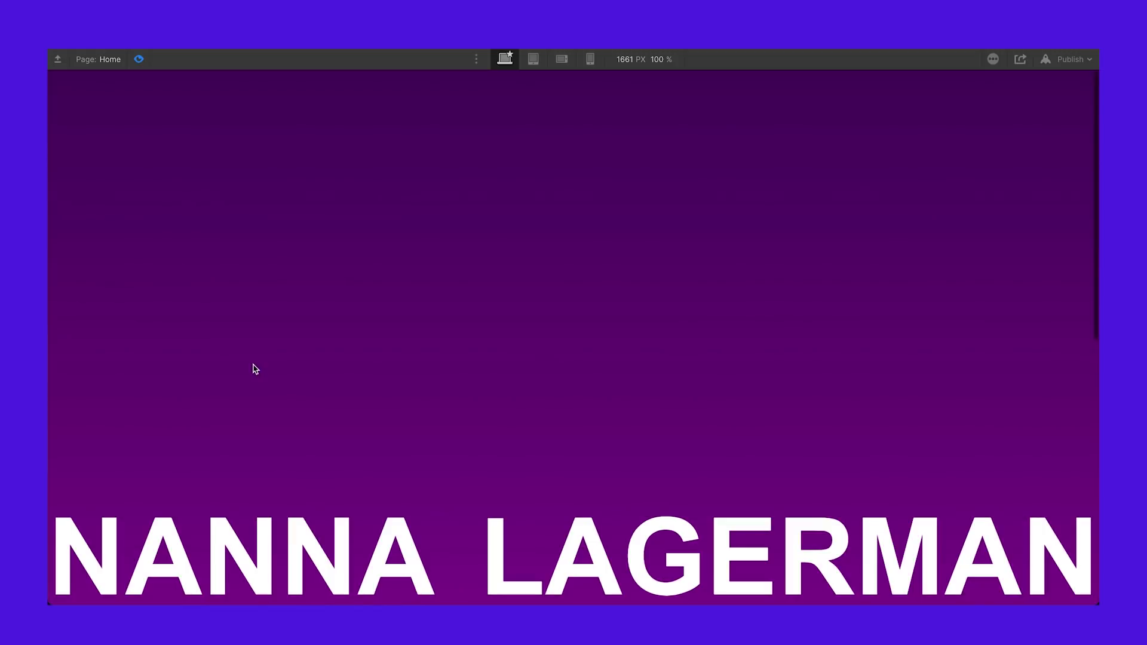
scroll(449, 194, down, 2)
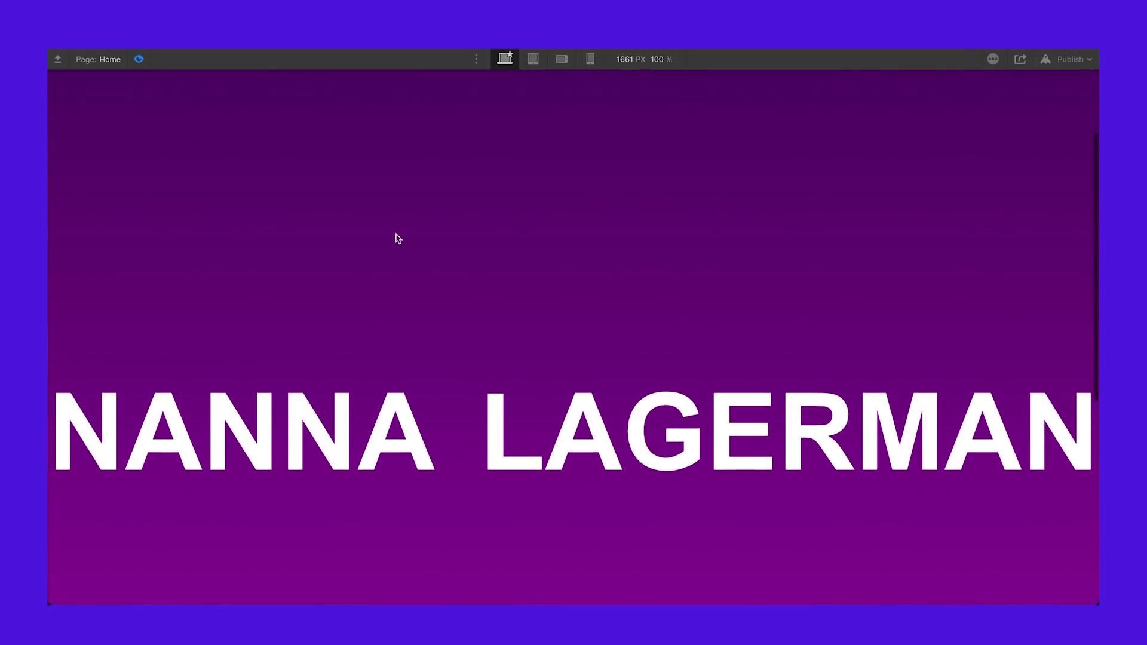
scroll(379, 236, up, 2)
scroll(379, 236, down, 6)
scroll(380, 236, up, 5)
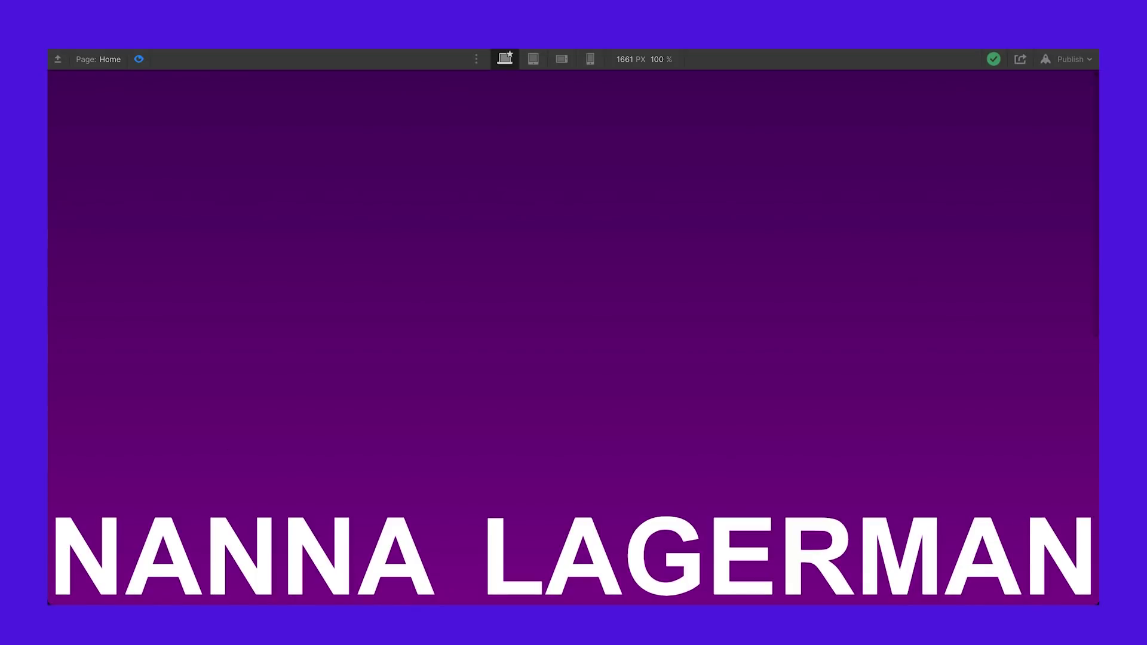
click(139, 59)
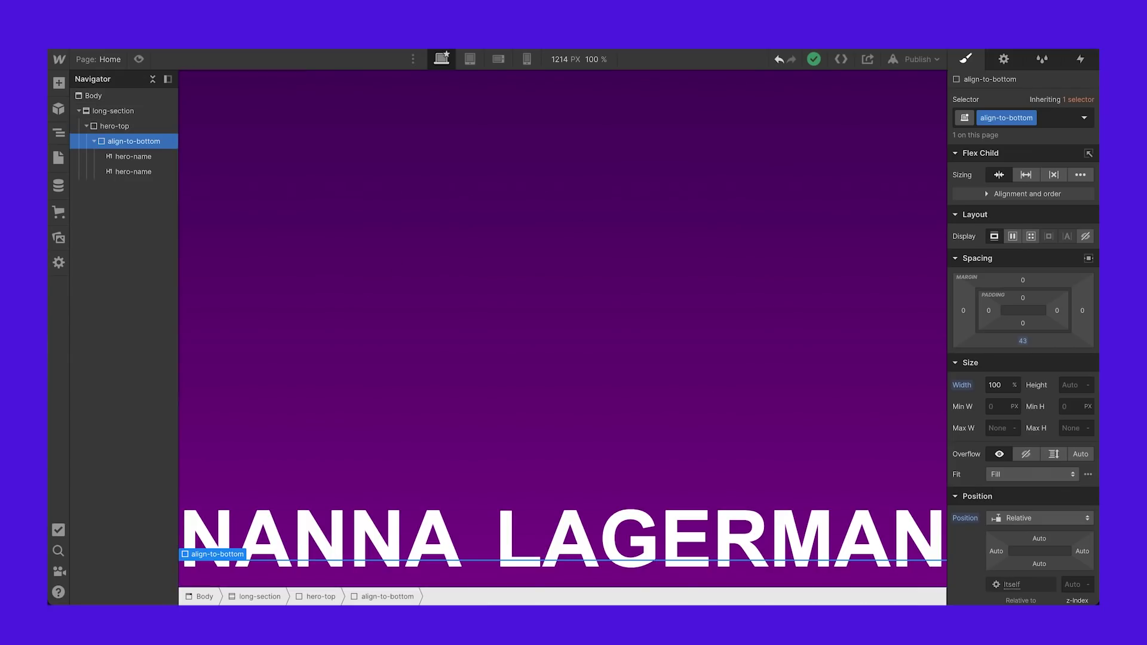
Step: Add a While page is scrolling page trigger with the Play scroll animation action and create a new scroll animation
click(1078, 59)
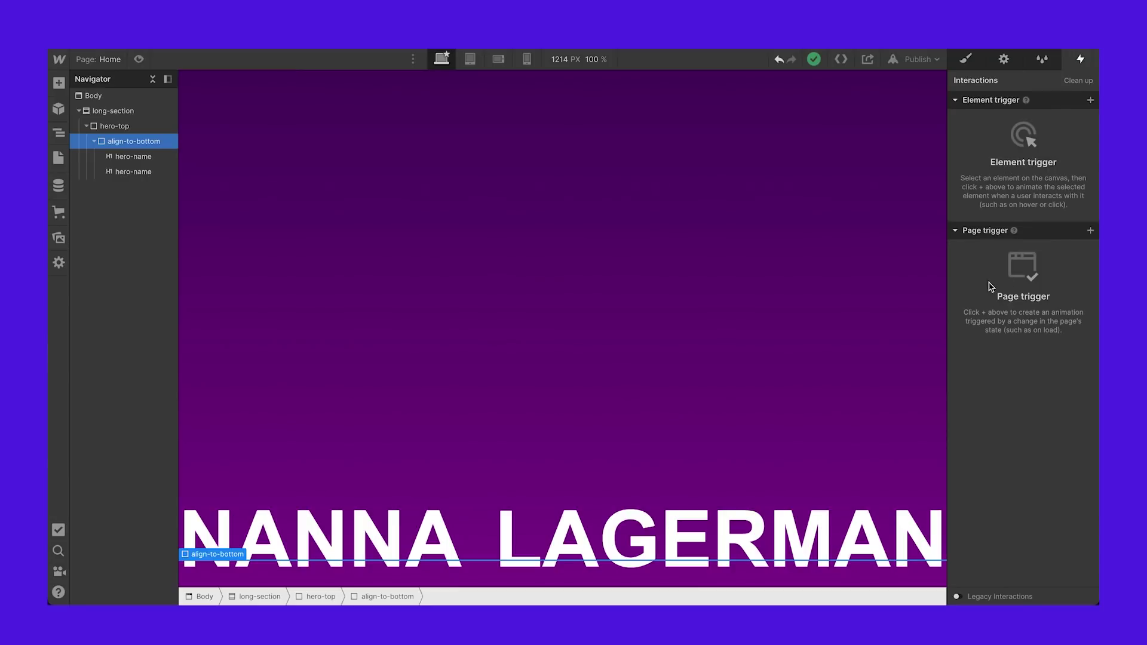
click(1090, 231)
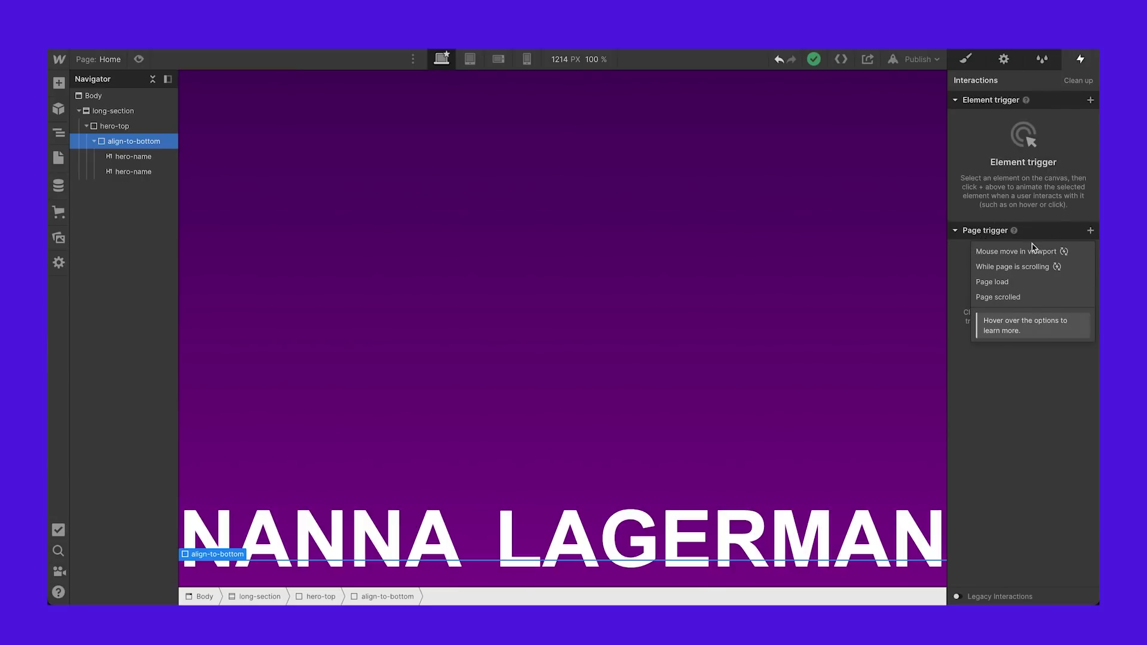
click(1004, 268)
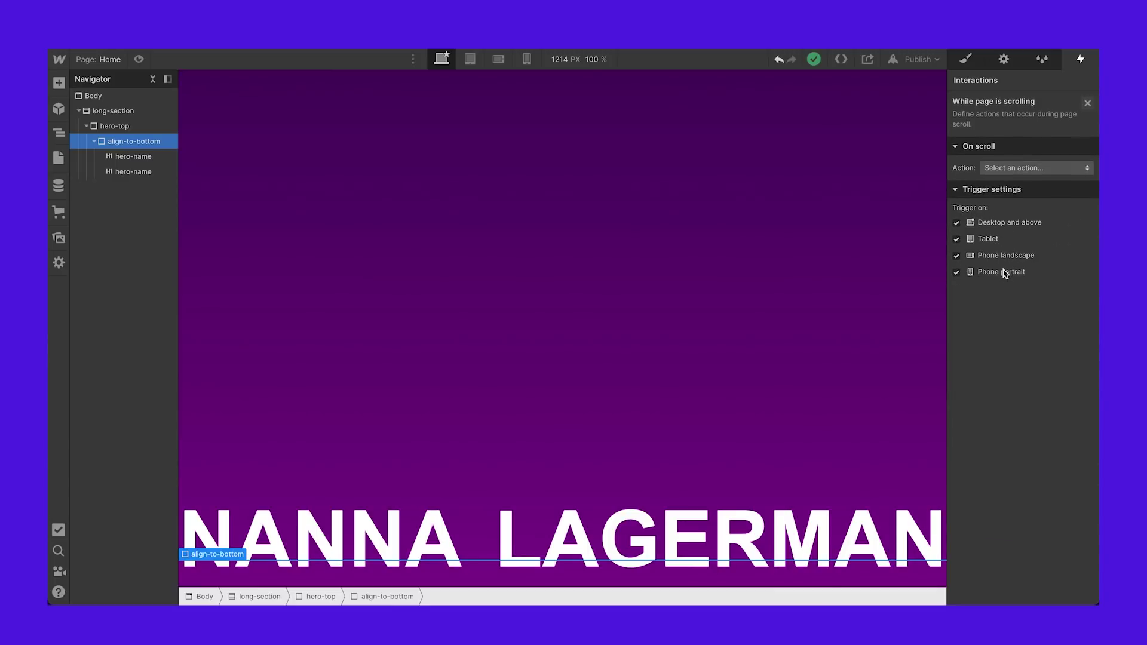
click(1009, 169)
click(1002, 192)
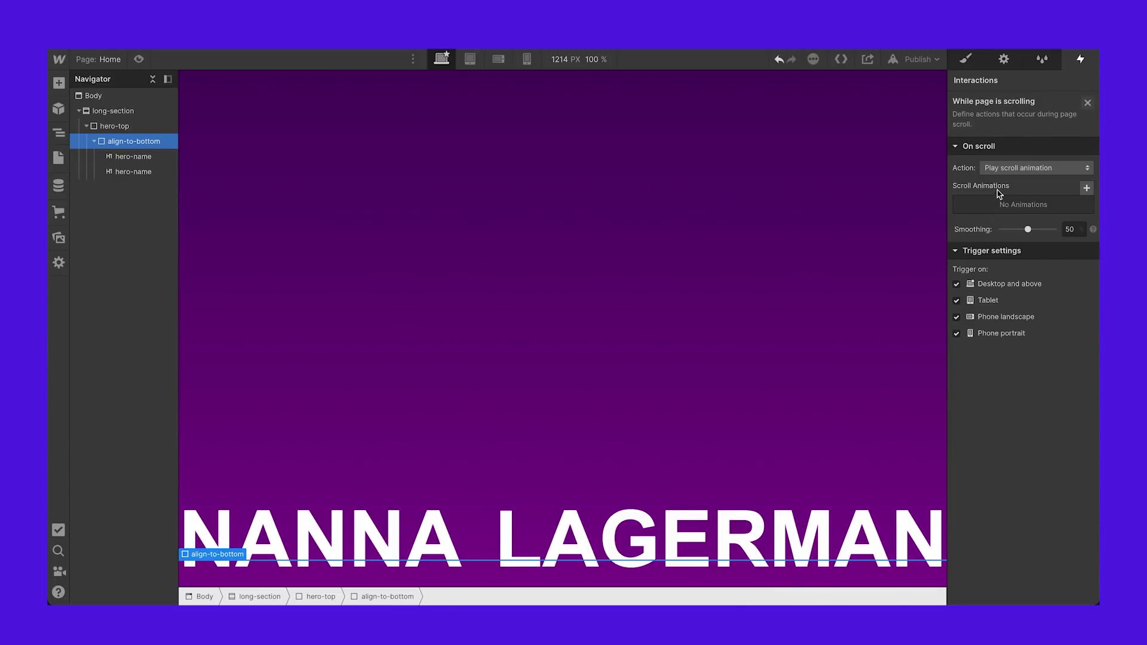
click(1086, 187)
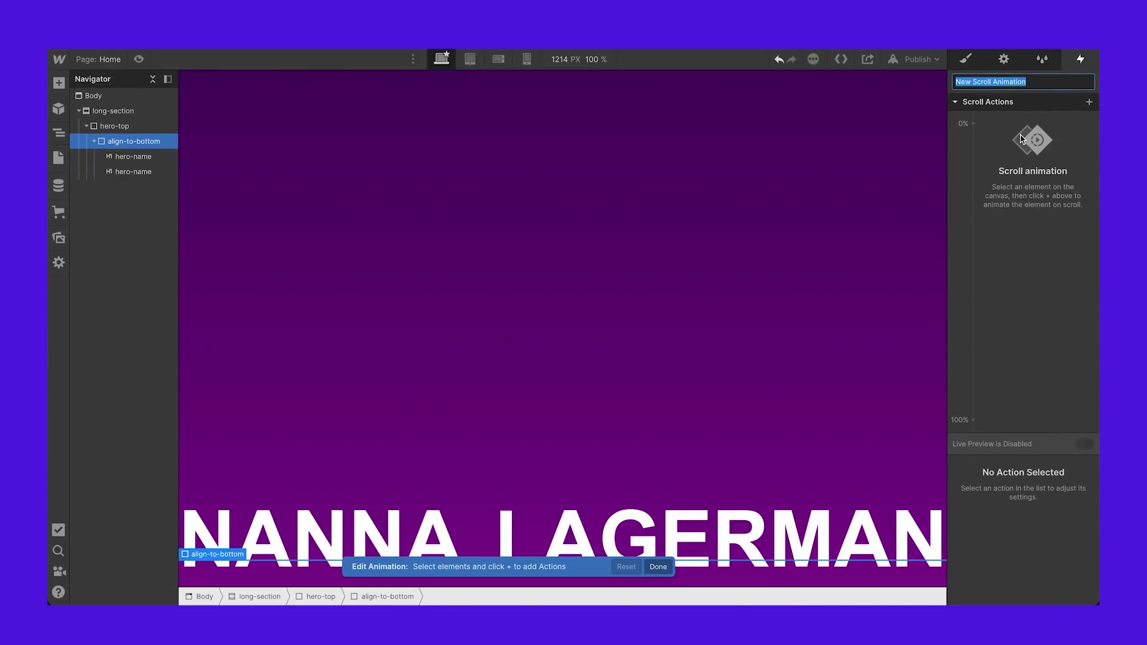
Step: Name the new scroll animation Hero-Text-Animation
text(Hero-Text-N)
key(BackSpace)
text(A)
key(BackSpace)
click(1027, 84)
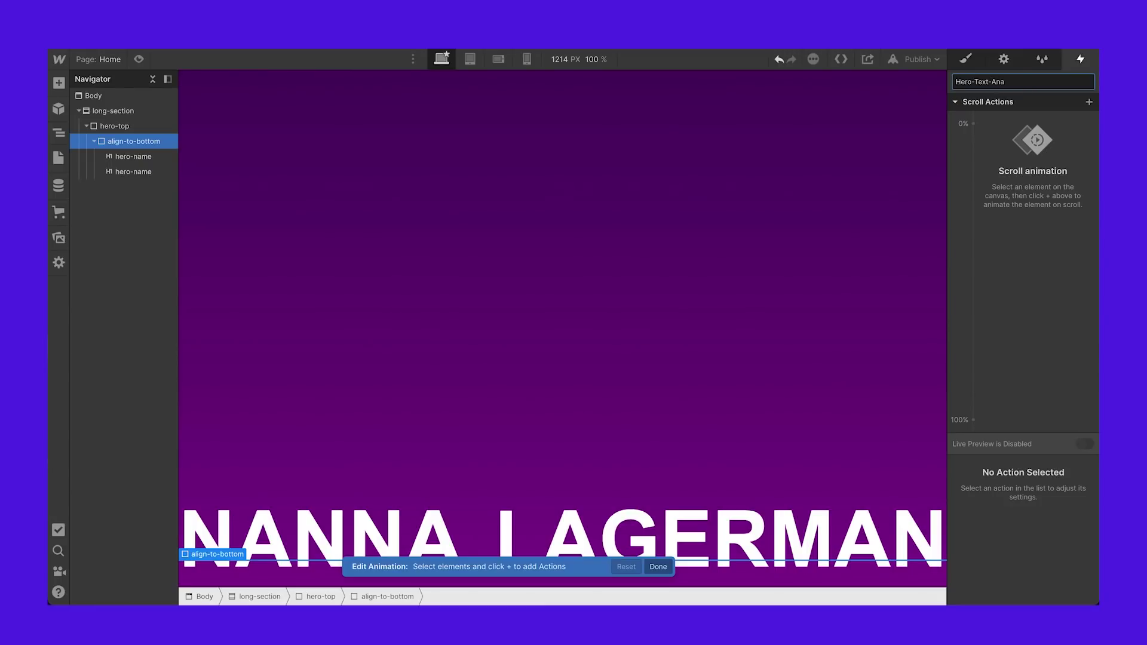
key(Return)
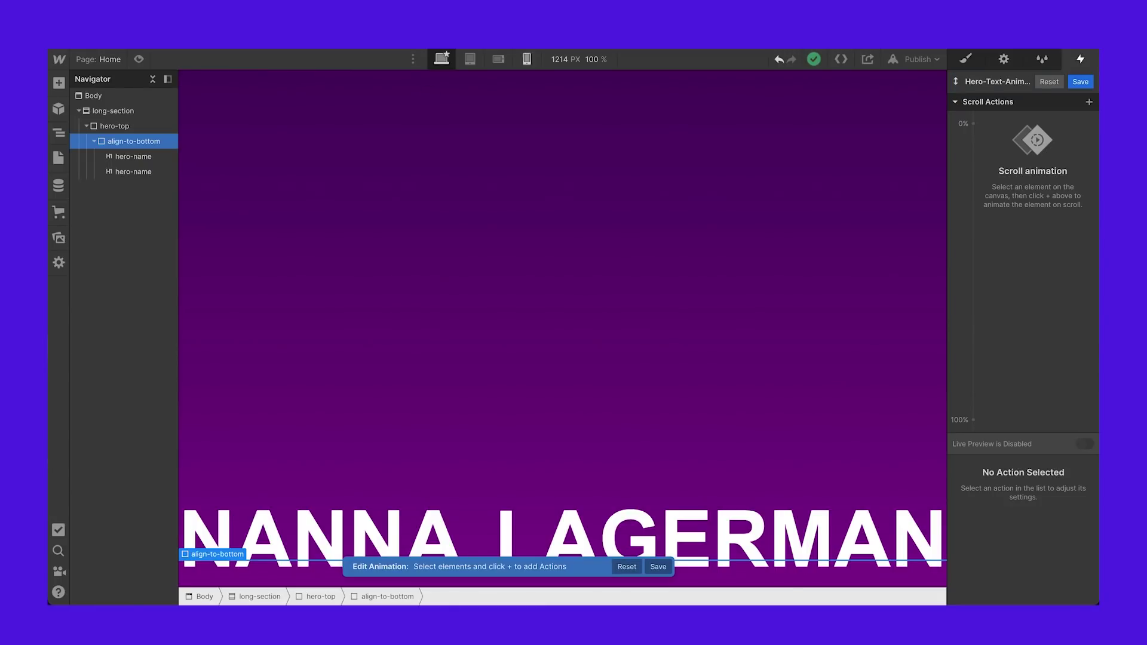
Step: Add a Scale action at 0% for the second name heading, with X and Y scale set to 1
click(607, 525)
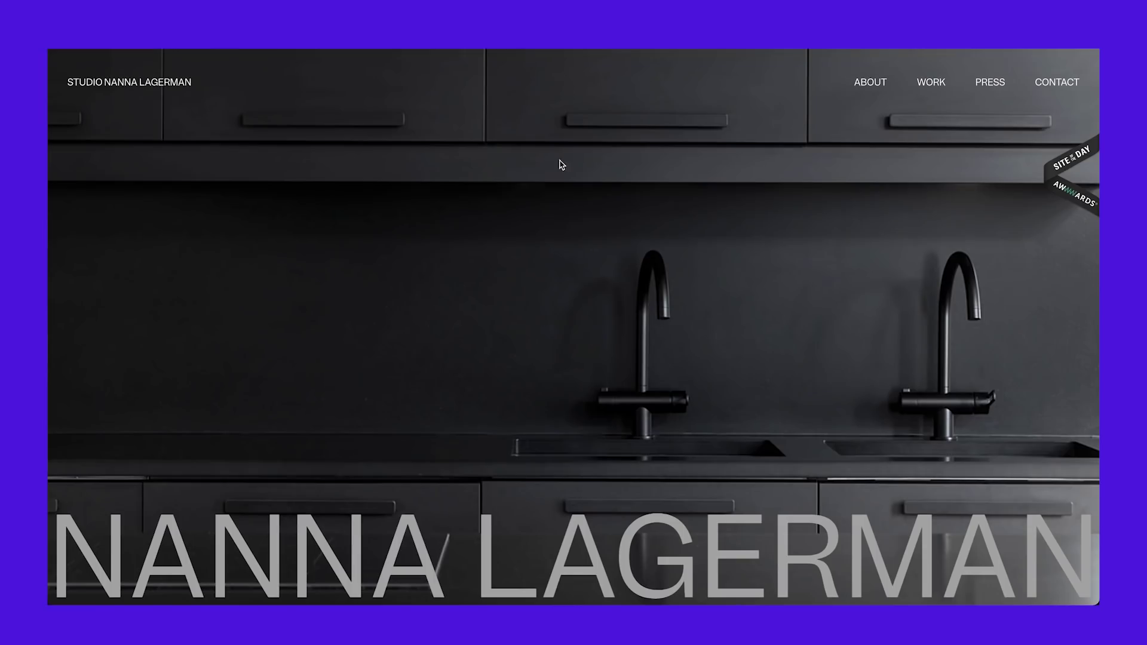
scroll(552, 191, down, 5)
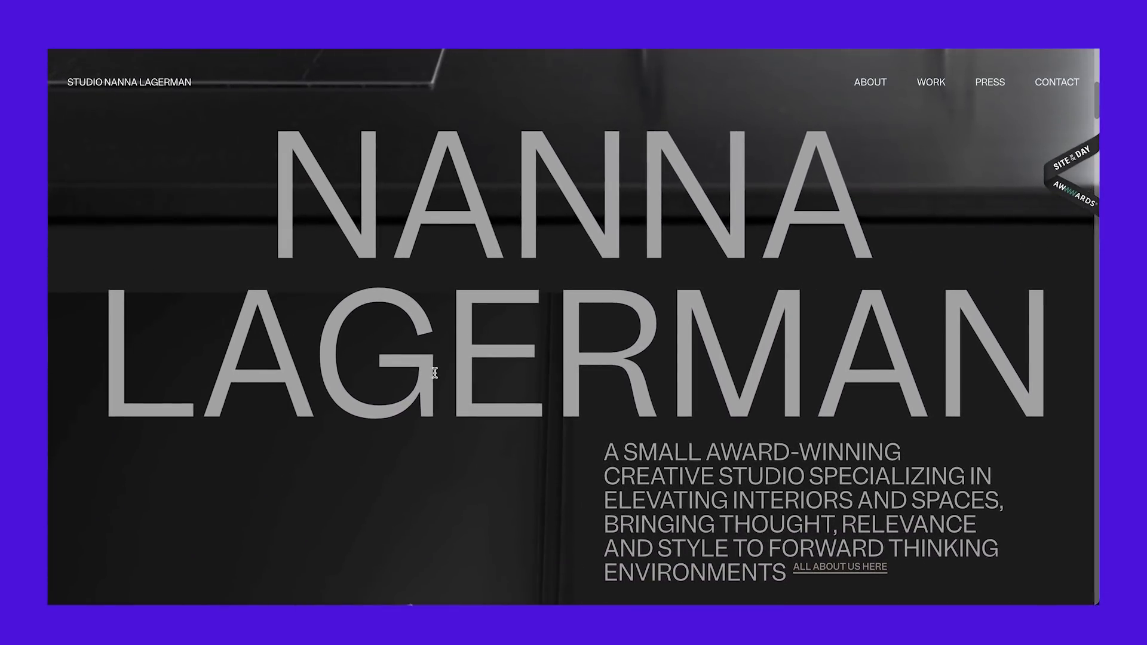
scroll(434, 373, up, 2)
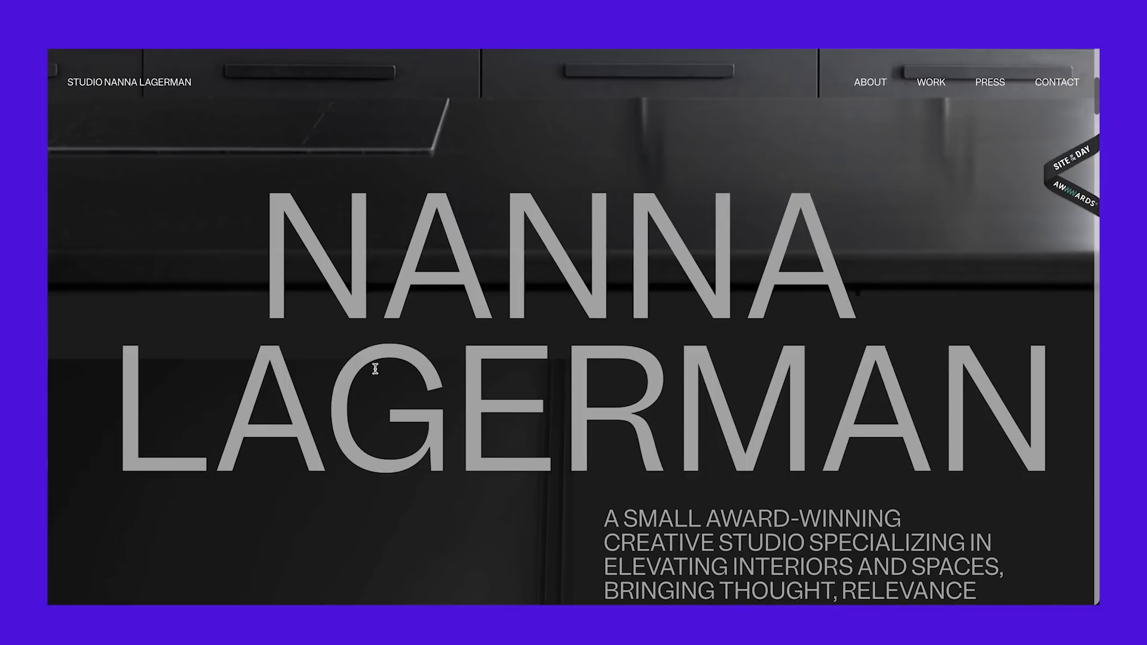
scroll(295, 387, down, 2)
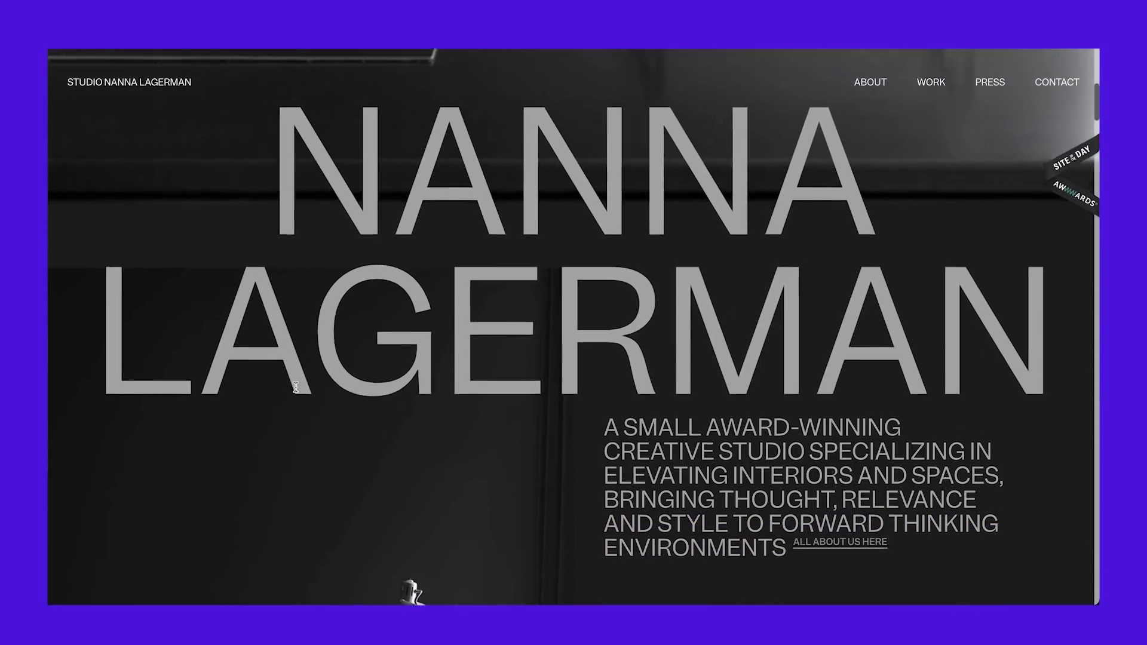
scroll(296, 387, up, 5)
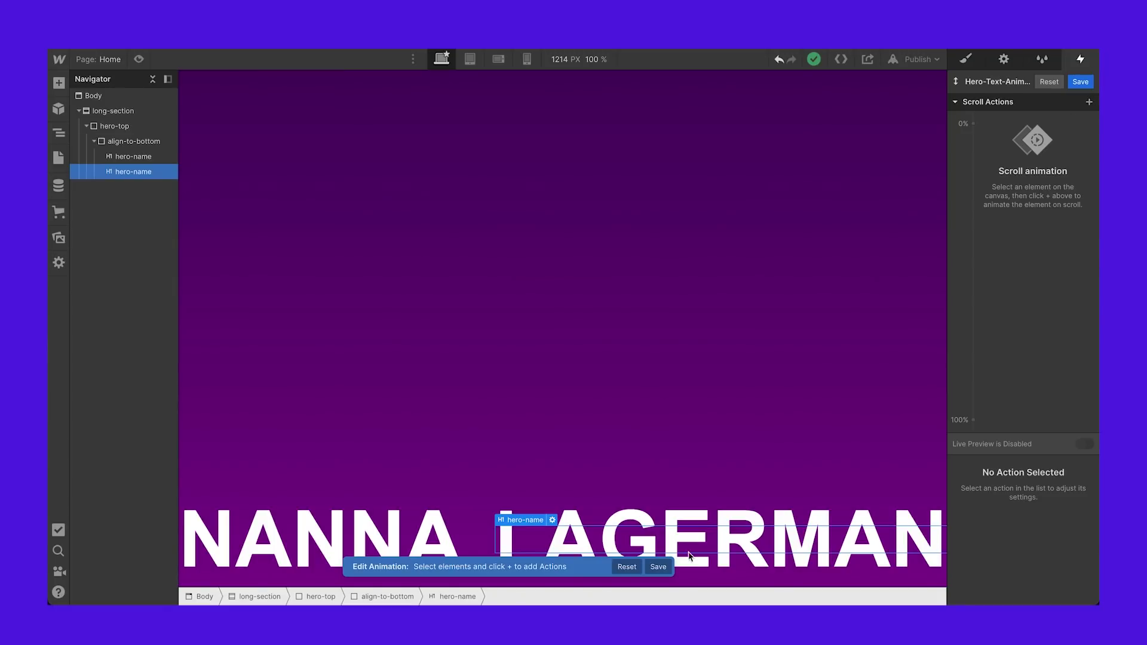
click(1090, 101)
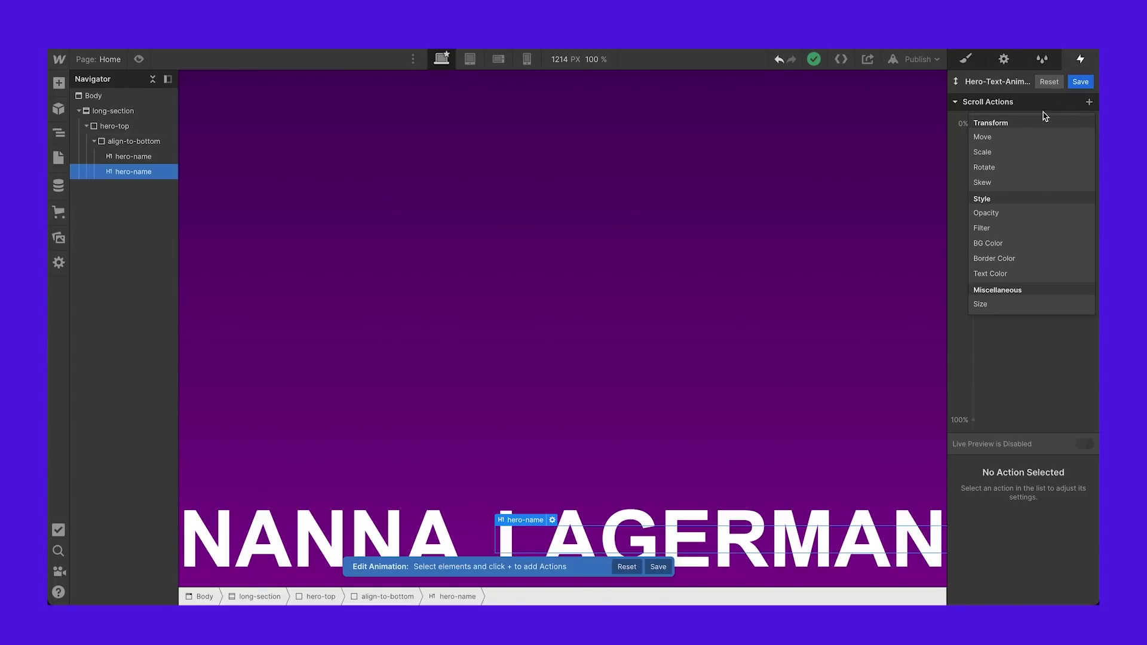
click(993, 152)
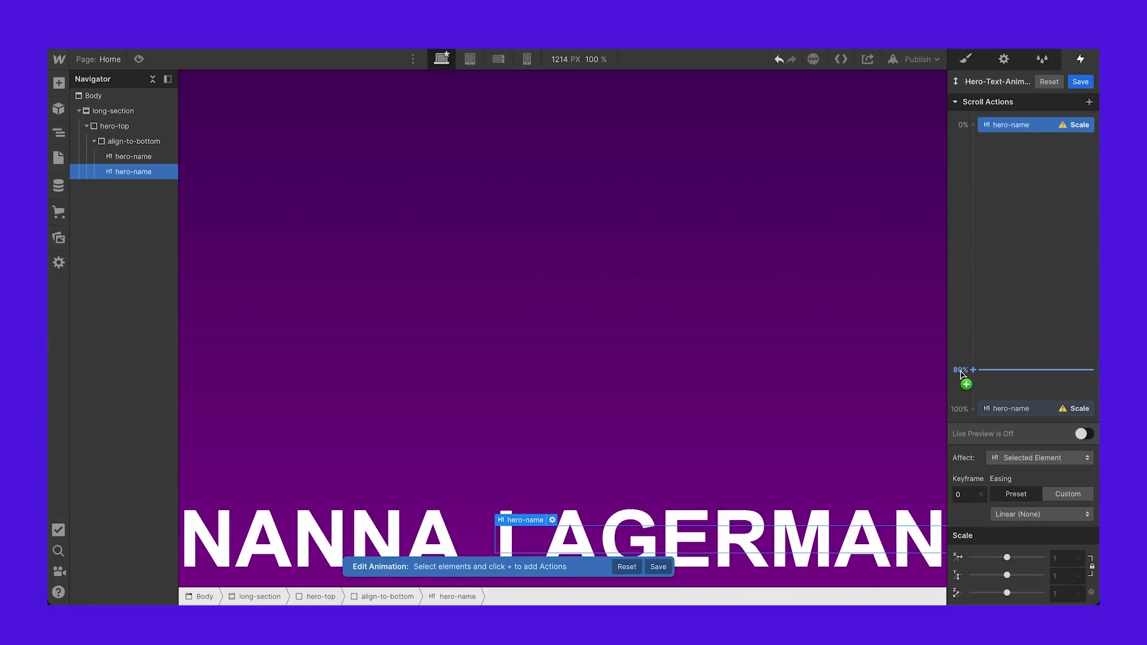
click(1061, 558)
key(Tab)
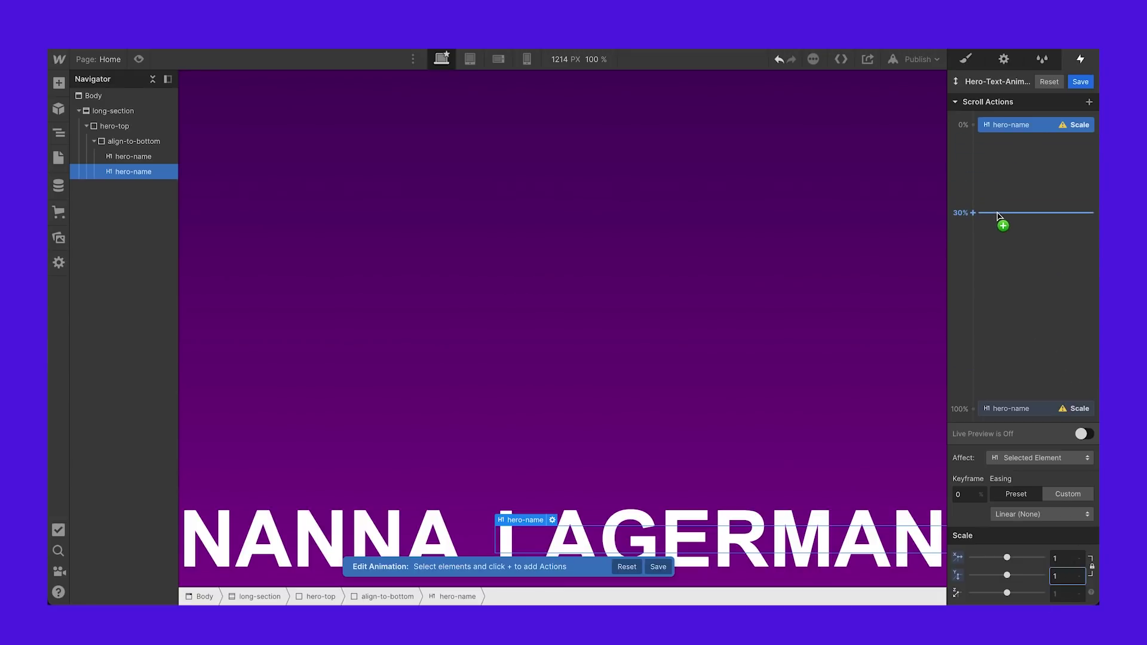
Step: Add a Scale action at 30% for the second name heading with X and Y scale 1.5, and save the animation
click(997, 216)
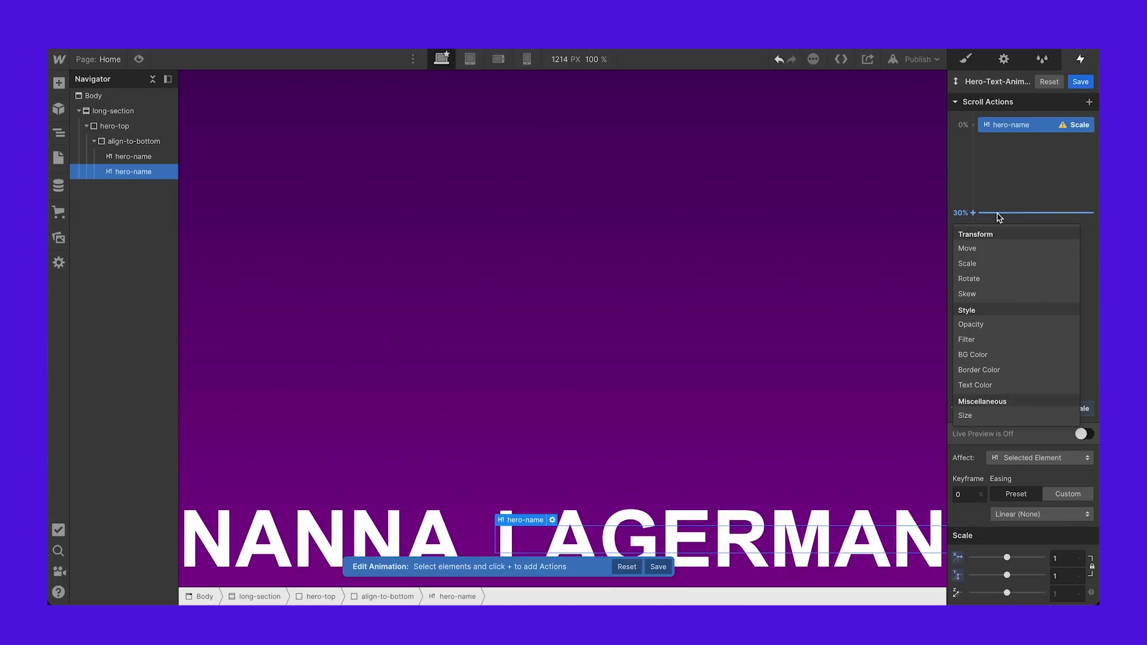
click(969, 264)
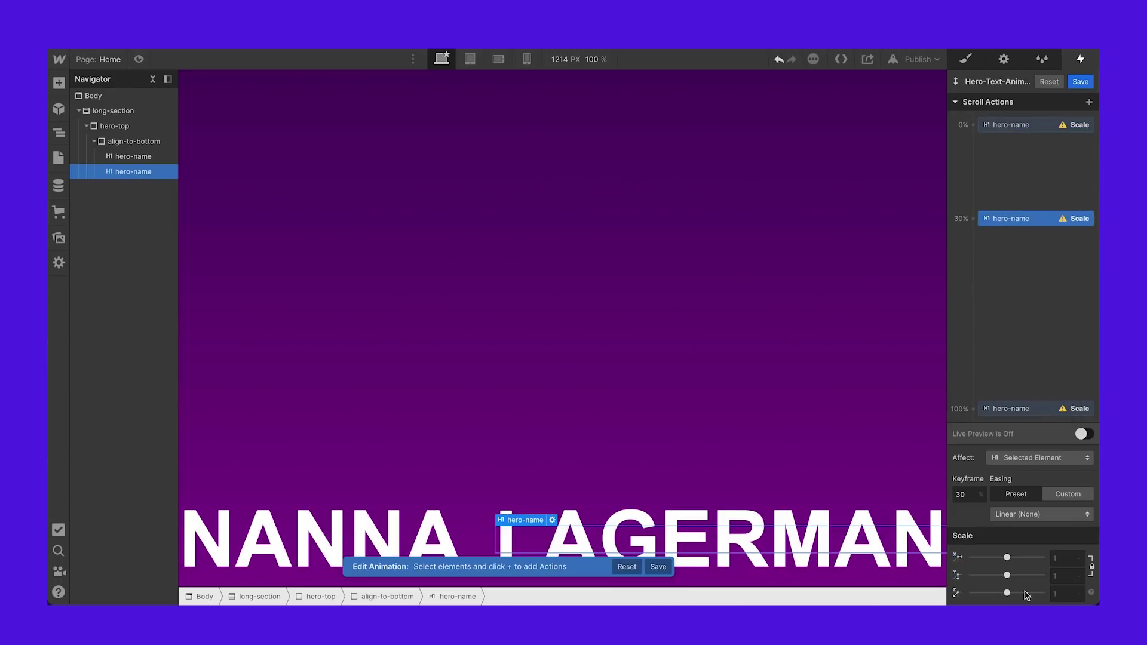
click(1064, 556)
key(Return)
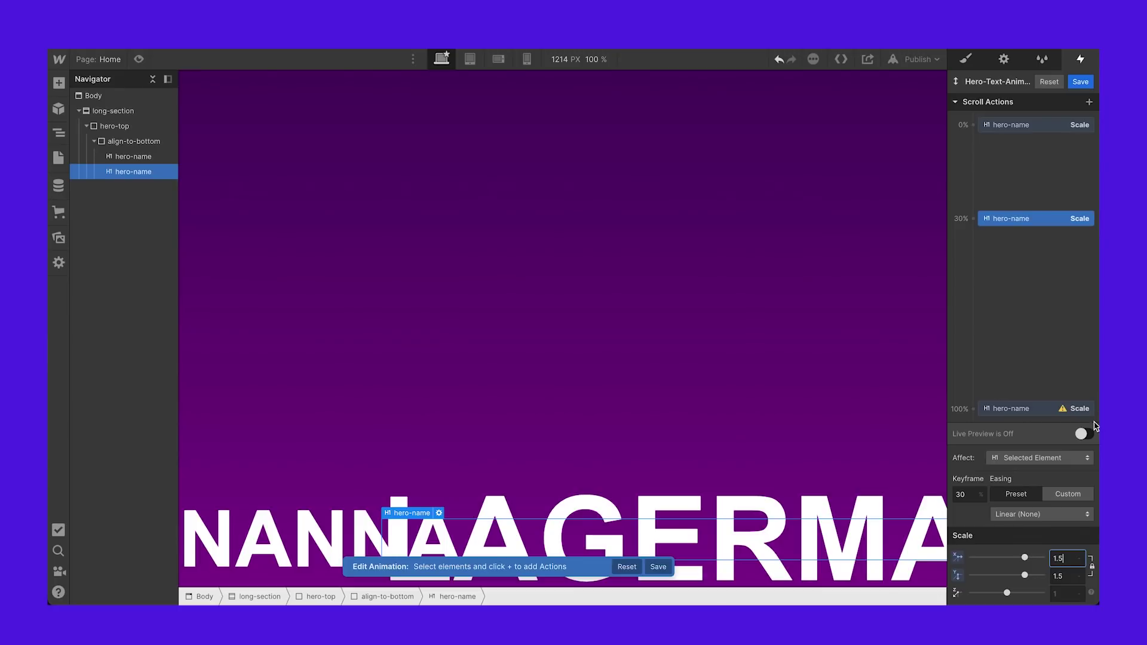
scroll(628, 350, down, 2)
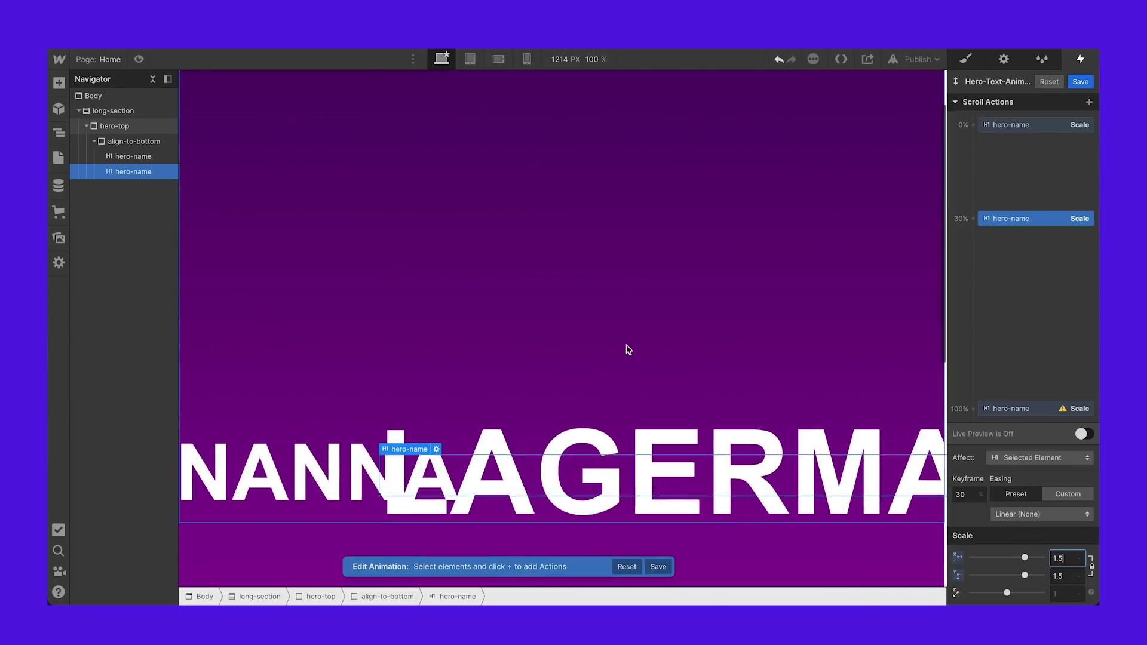
scroll(629, 350, up, 2)
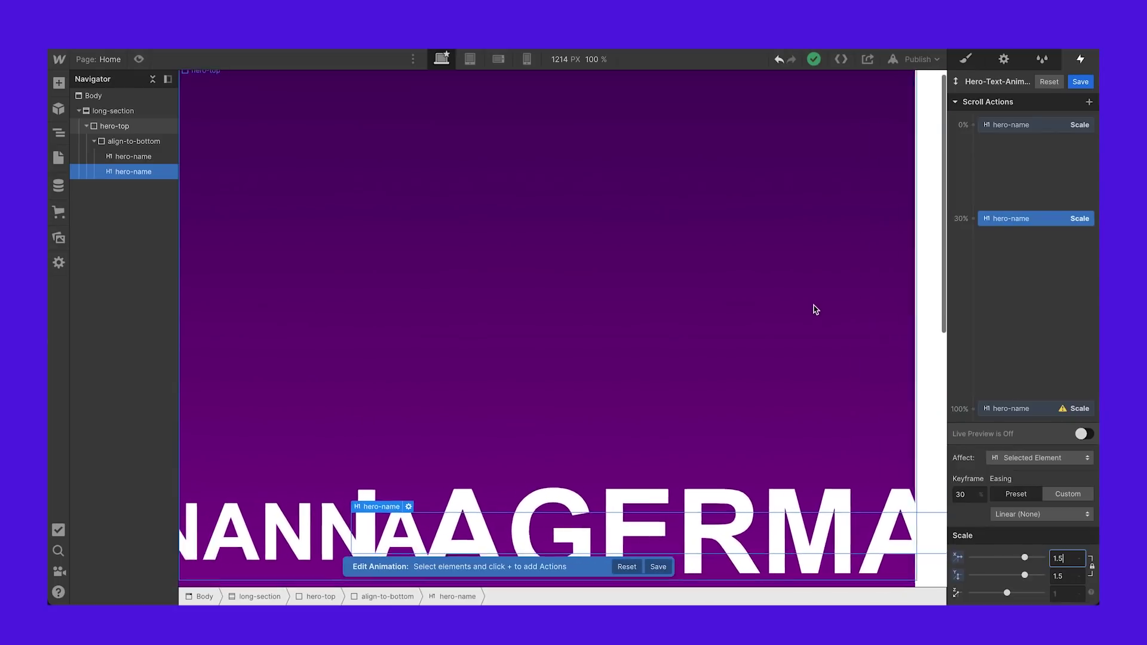
click(1080, 81)
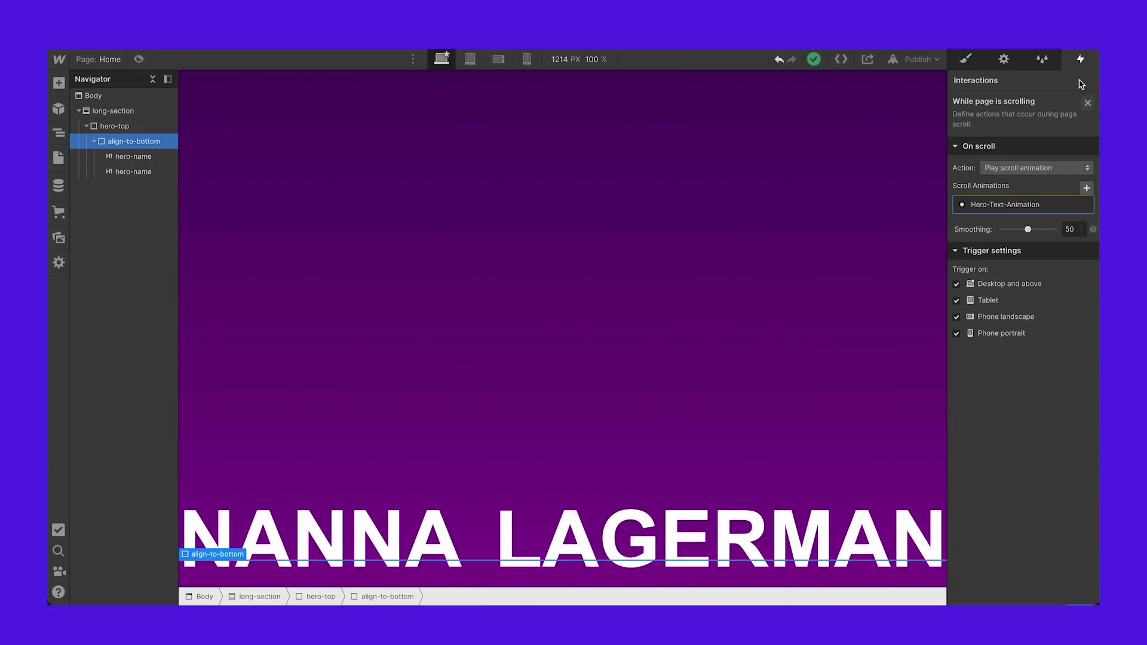
Step: Set the long-section's overflow to hidden and its width to 100%
click(99, 119)
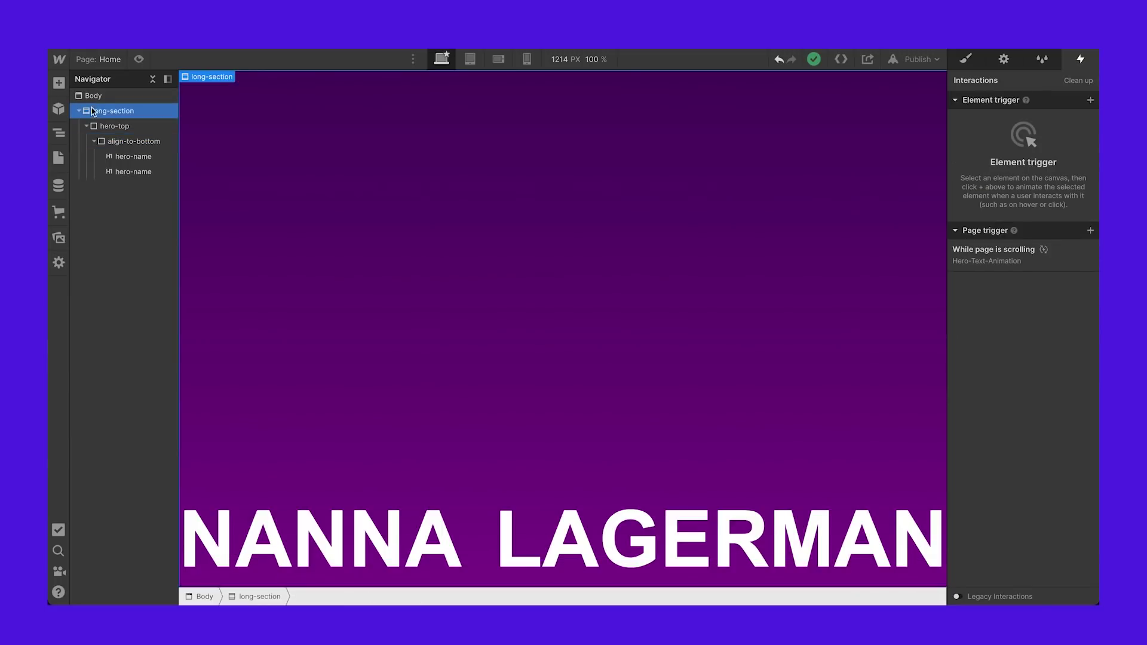
click(970, 68)
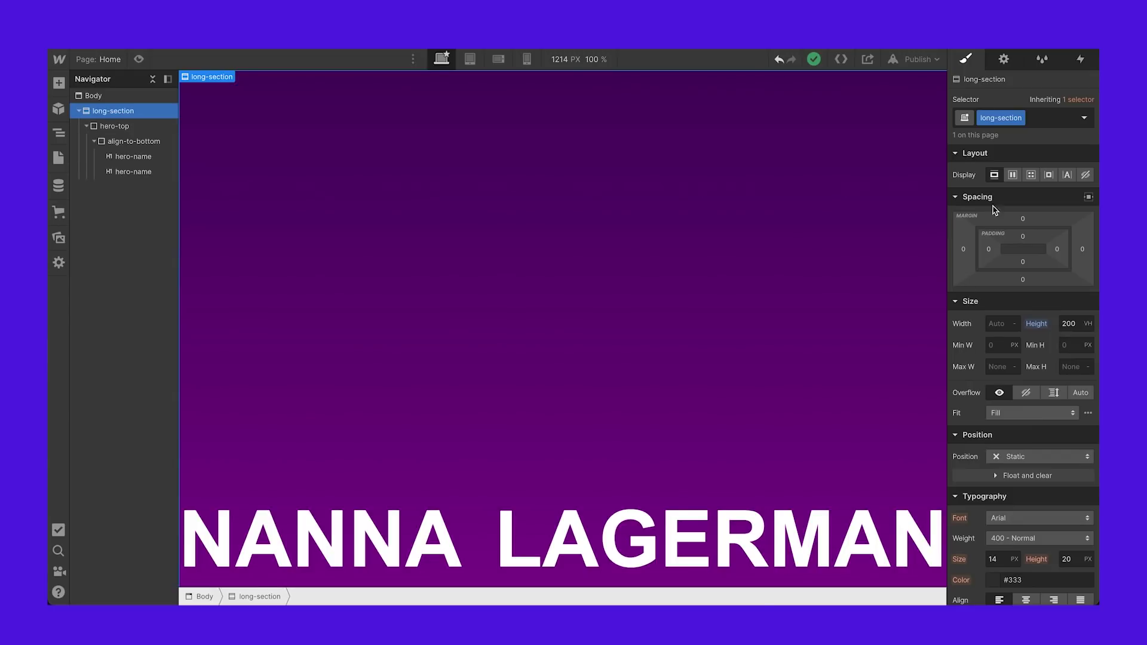
click(1025, 392)
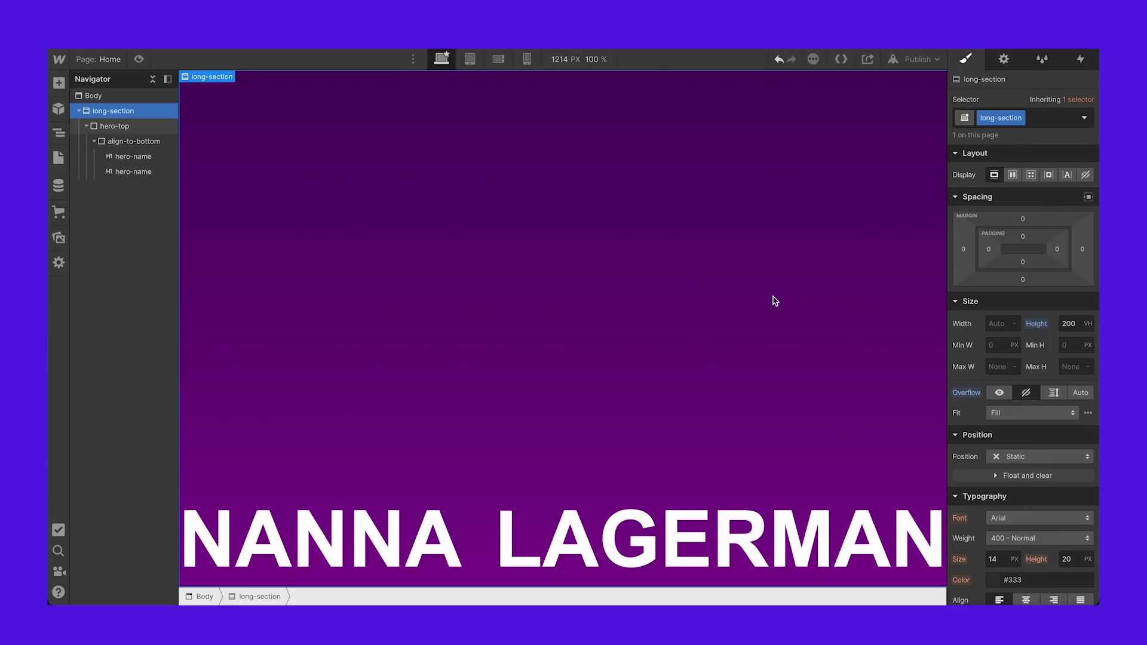
click(997, 323)
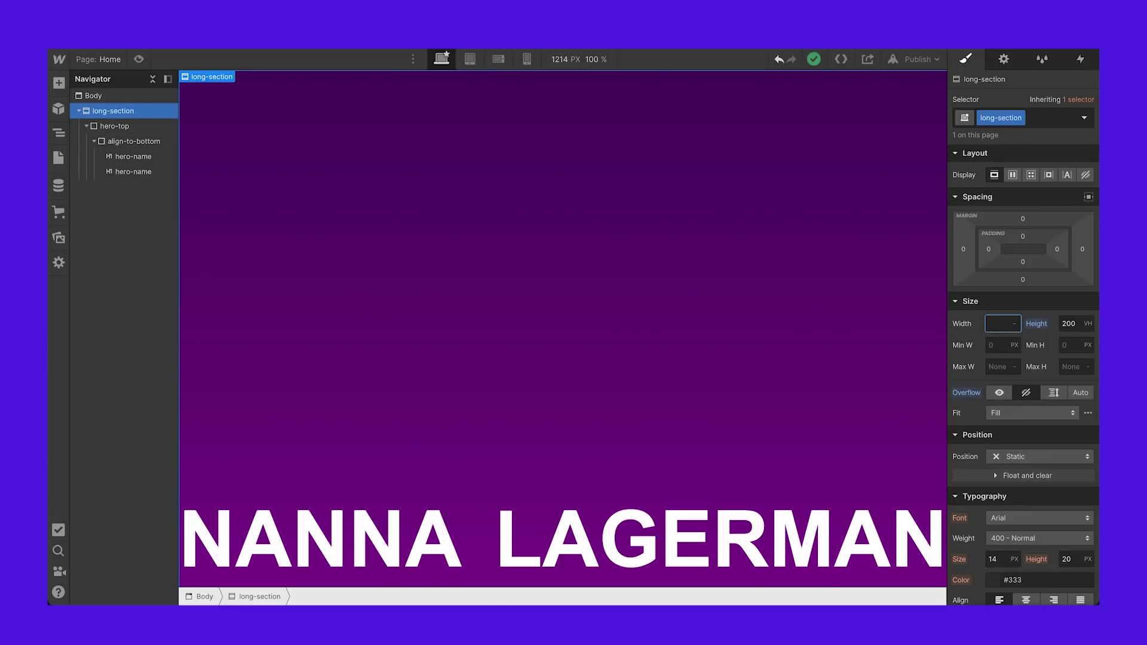
key(Return)
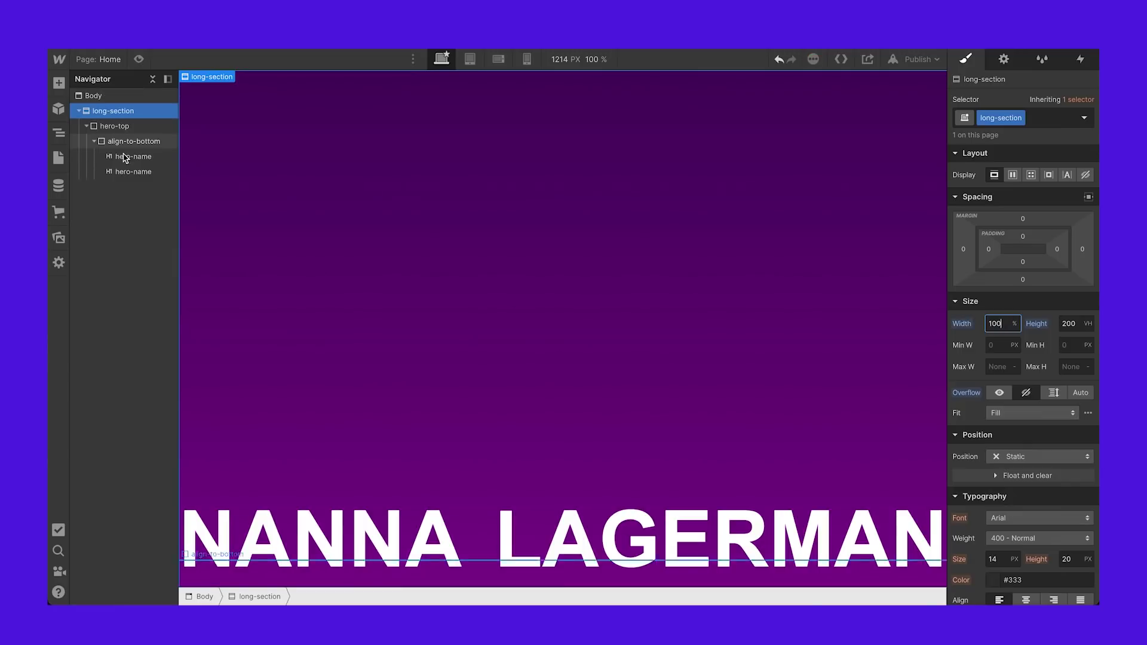
Step: Reopen Hero-Text-Animation from the page scroll trigger and delete the heading's Scale action at 100%
click(1087, 60)
click(1038, 253)
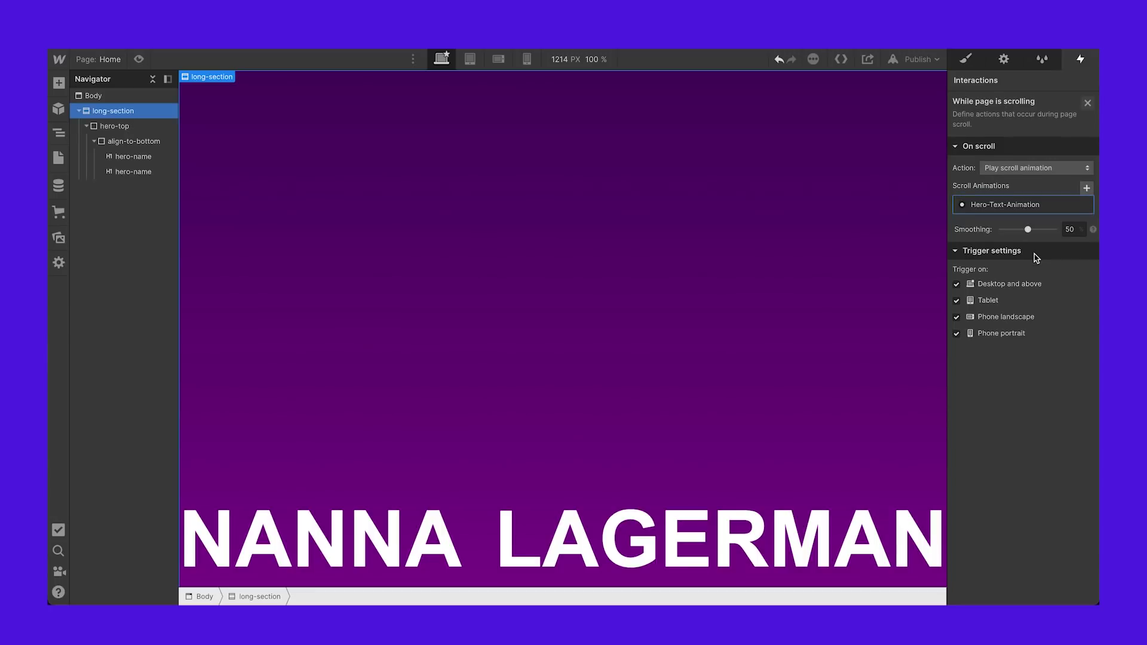
click(1035, 216)
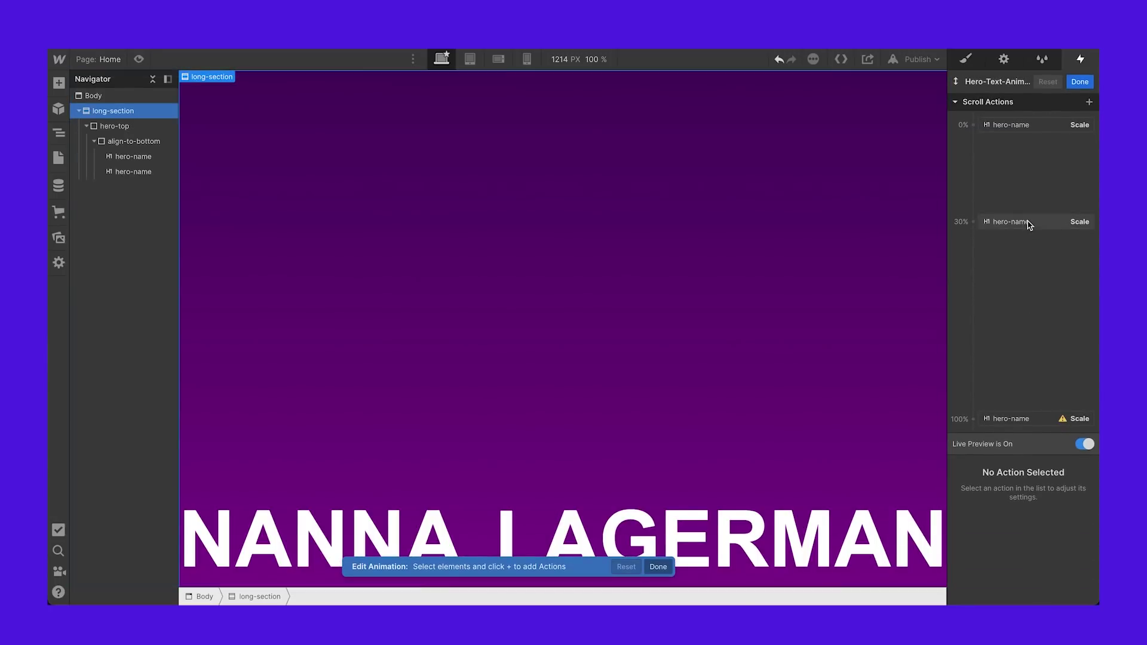
click(1029, 220)
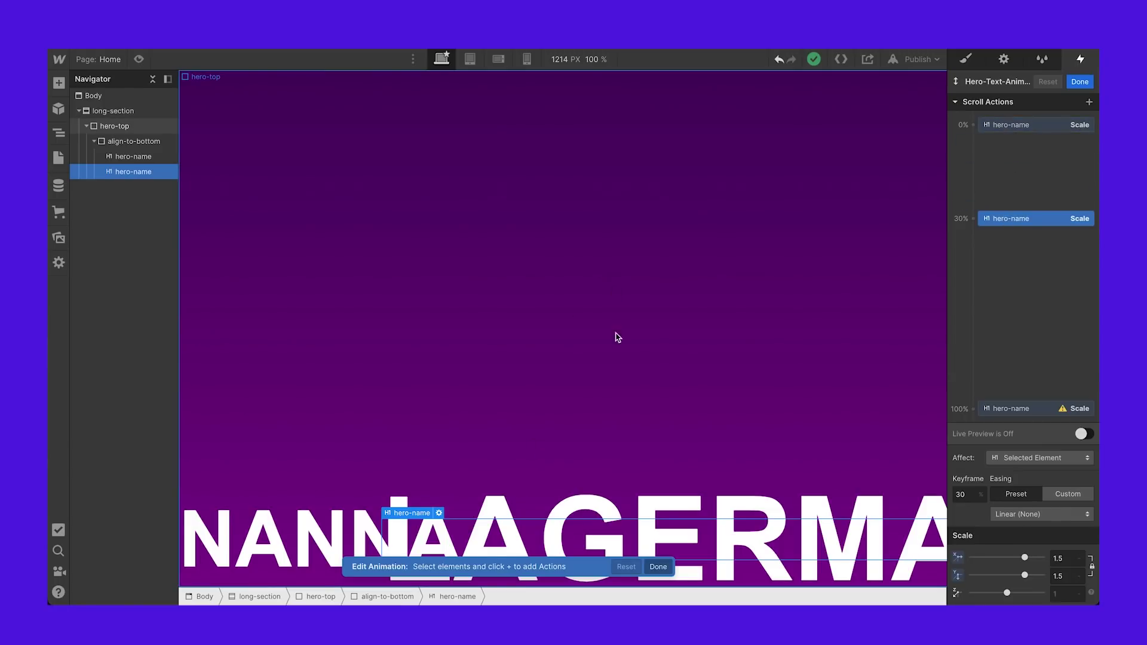
click(1013, 411)
right_click(1014, 412)
click(1027, 426)
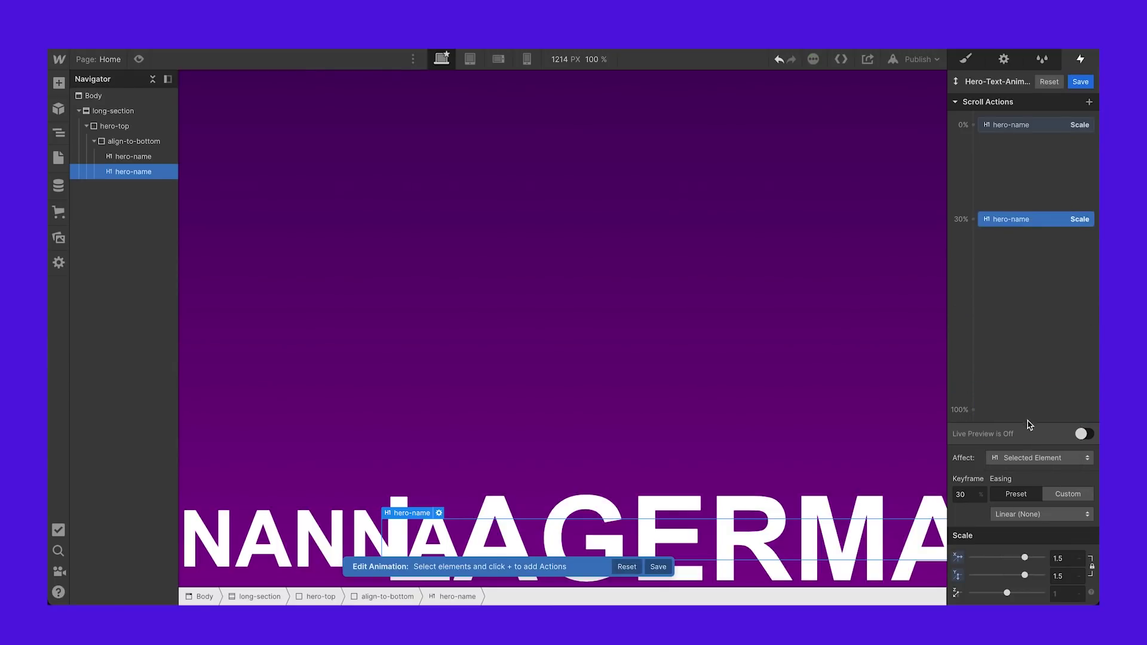
Step: Add a Move action at 0% for the second name heading alongside its Scale action
click(1039, 125)
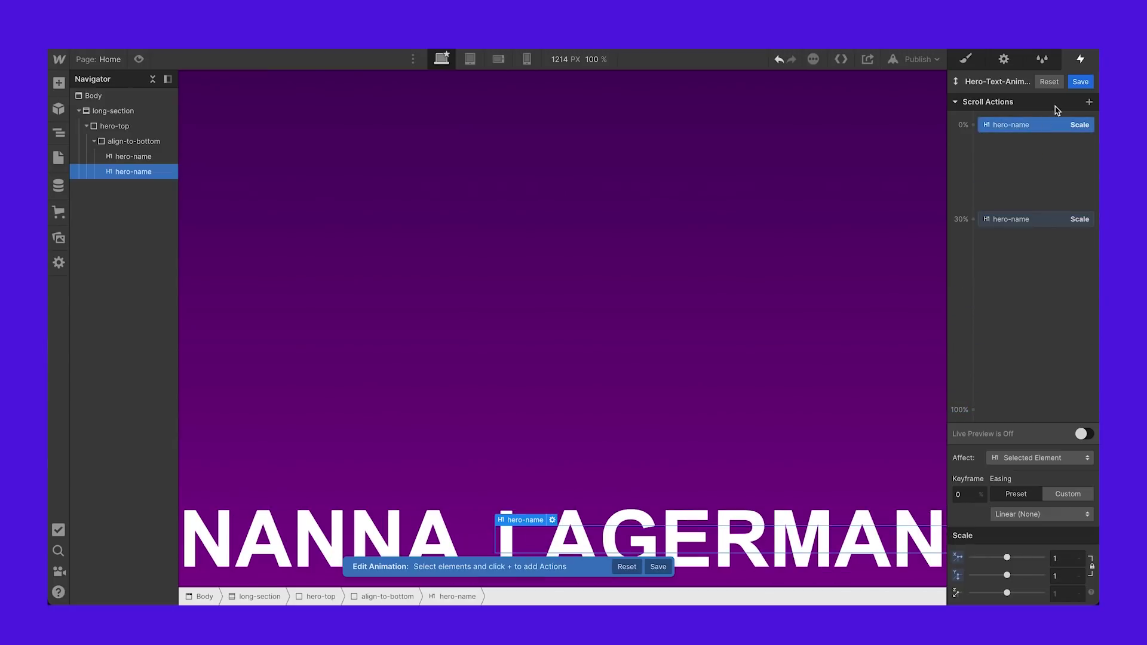
click(1089, 102)
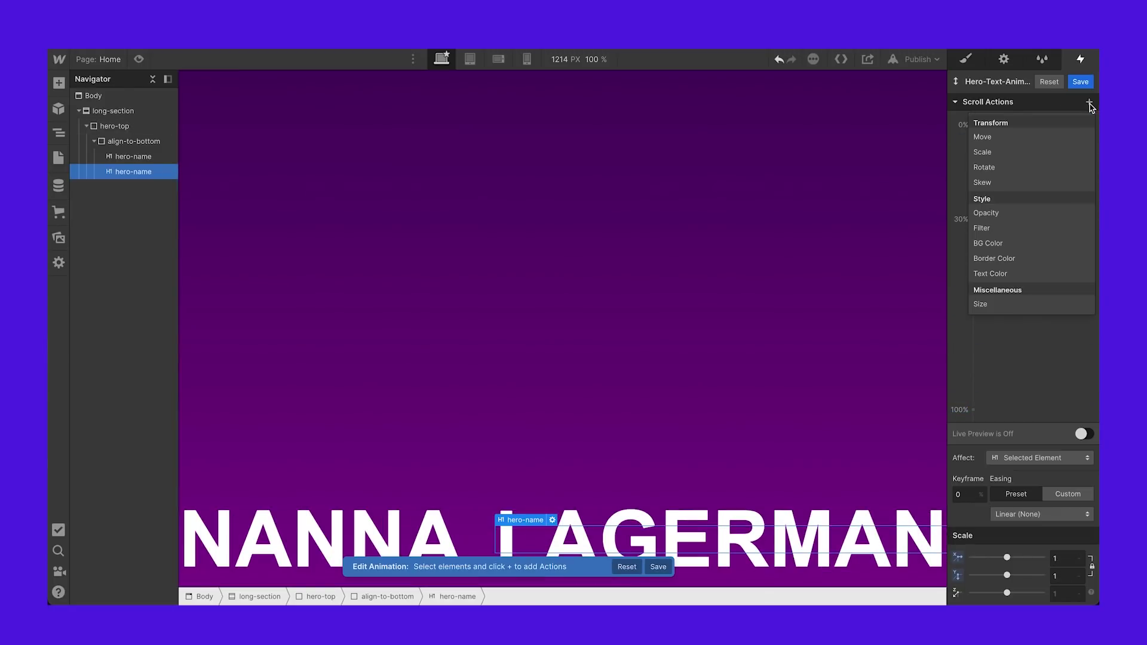
click(1010, 138)
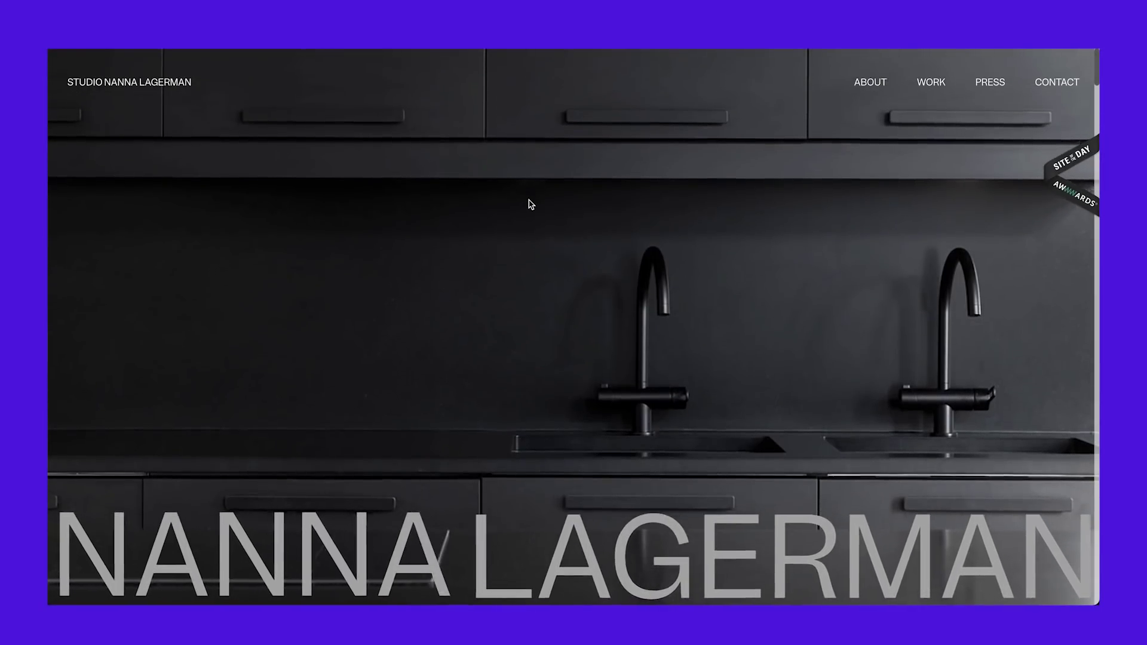
Step: Examine on the reference site how the two name headings move and grow while scrolling, and compare them with the page preview
scroll(531, 204, down, 3)
scroll(530, 204, down, 5)
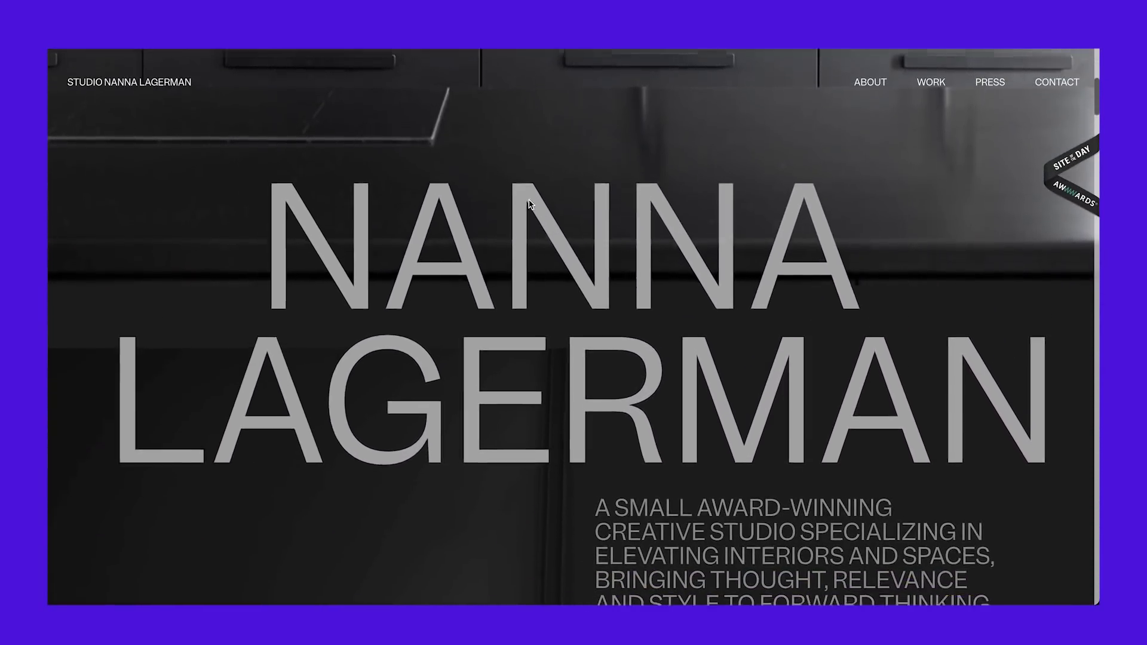
scroll(530, 202, down, 4)
scroll(532, 198, up, 10)
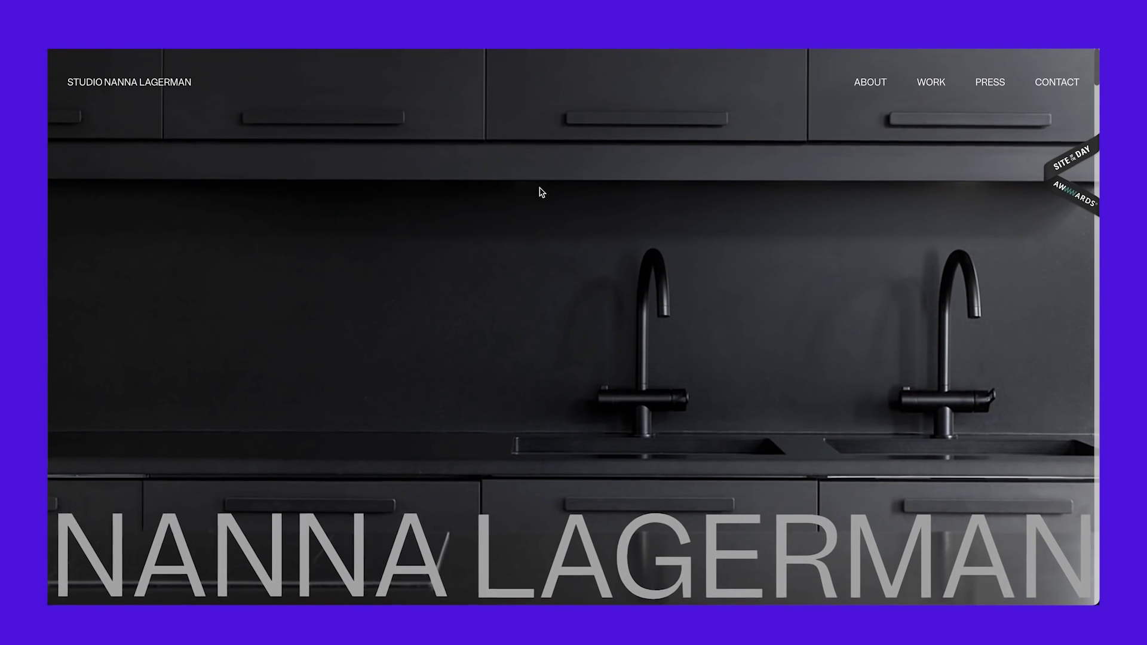
scroll(542, 192, down, 4)
scroll(542, 192, up, 4)
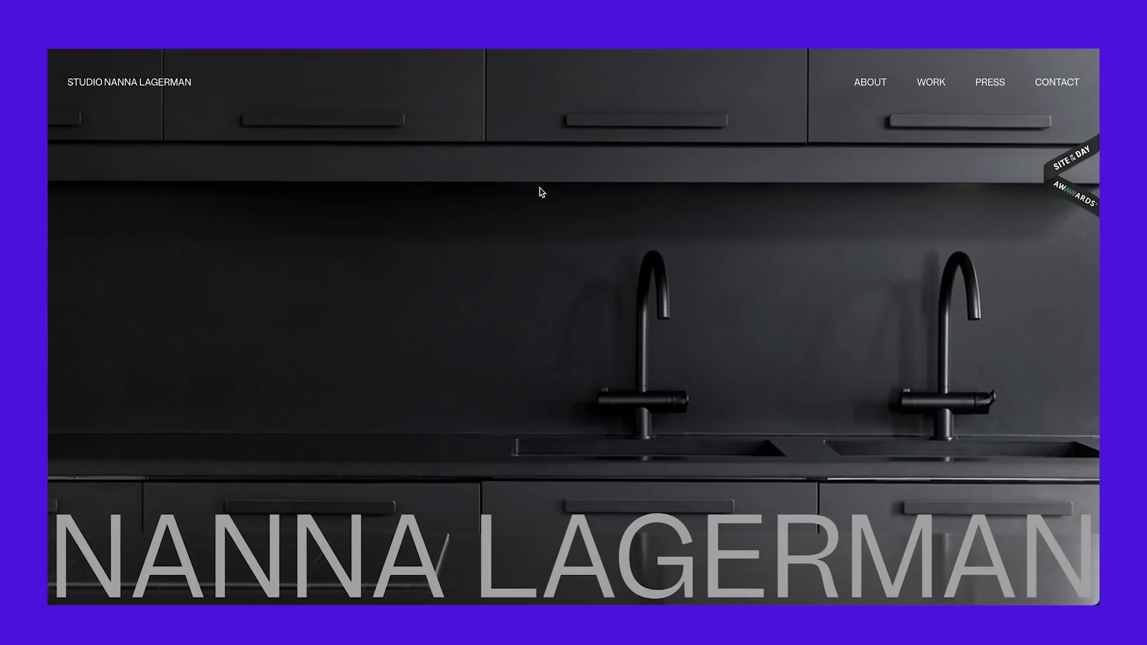
scroll(453, 186, down, 2)
scroll(451, 185, up, 2)
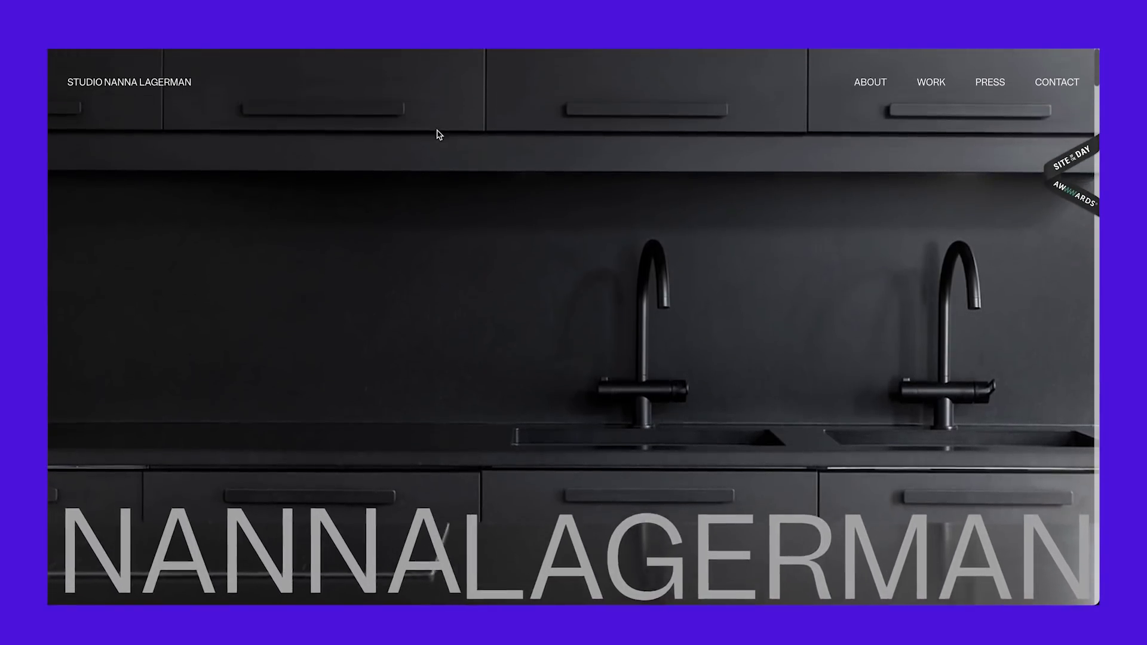
scroll(438, 133, down, 4)
scroll(435, 134, up, 4)
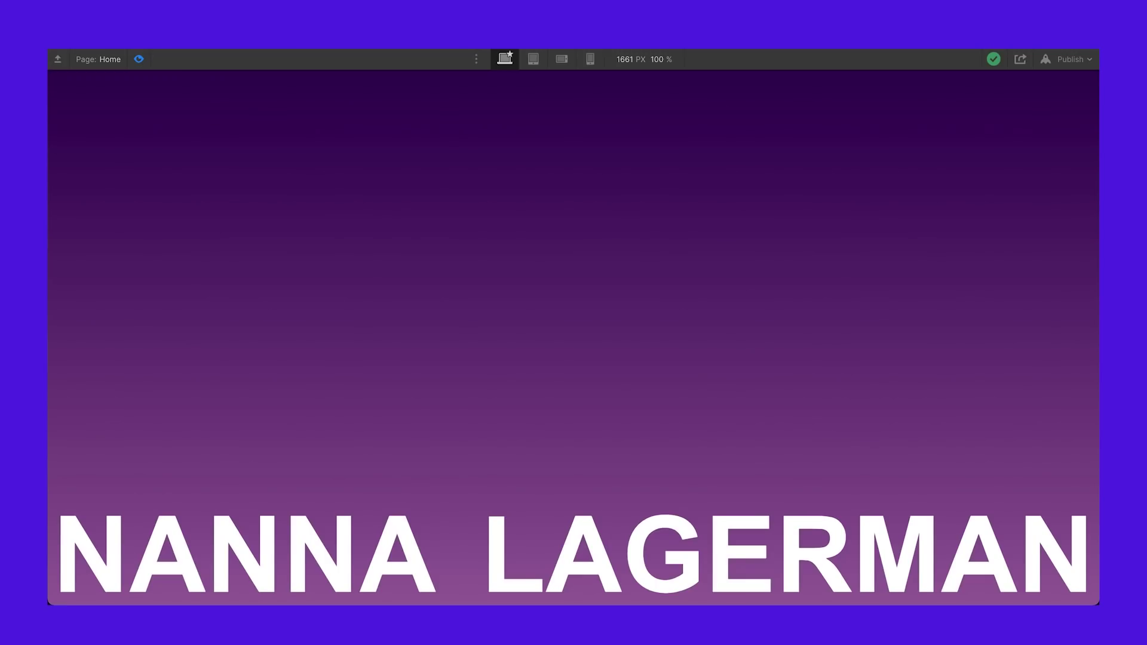
key(super+shift+p)
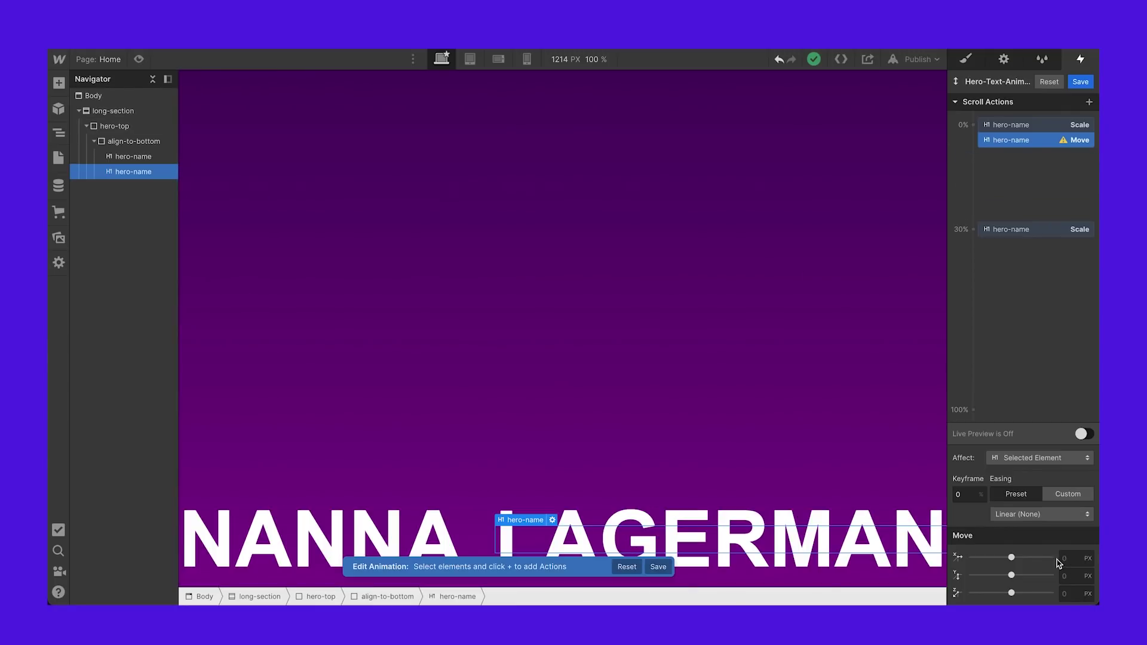
Step: Set the second name heading's 0% Move action to 0 VW on both the X and Y axes
click(1087, 559)
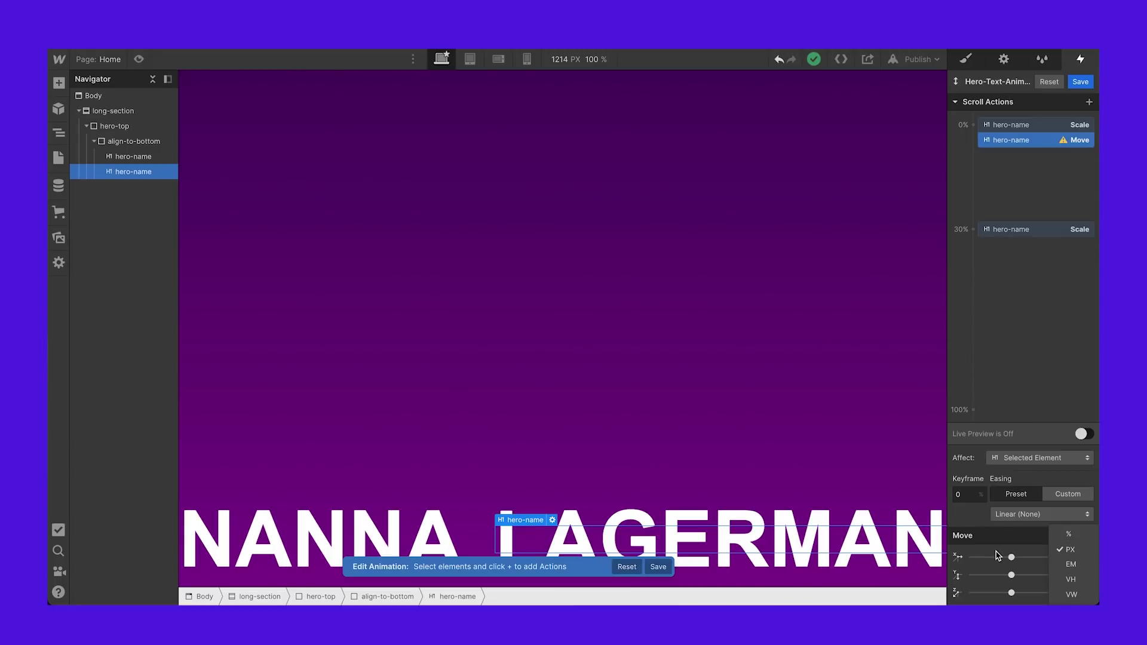
click(1072, 595)
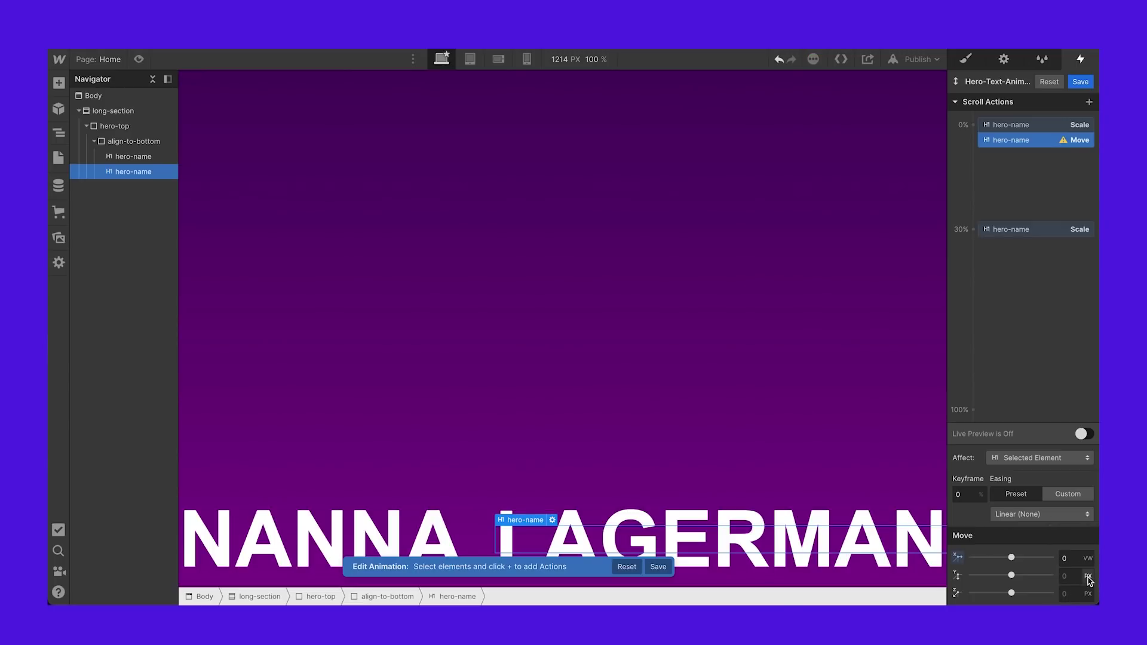
click(1087, 577)
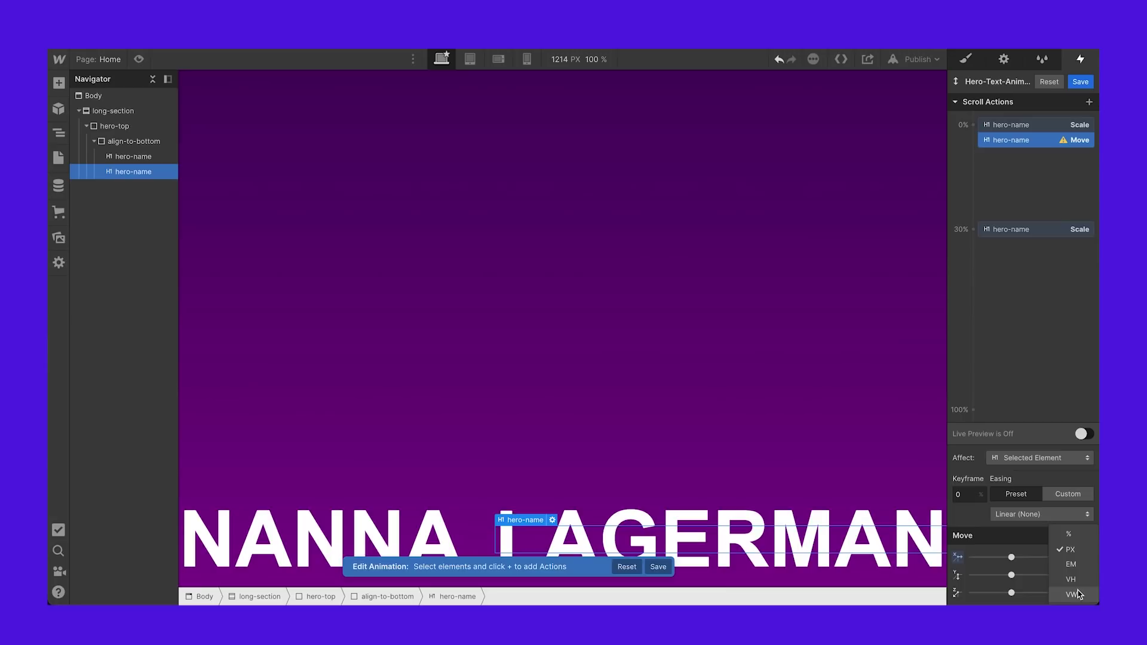
click(1076, 586)
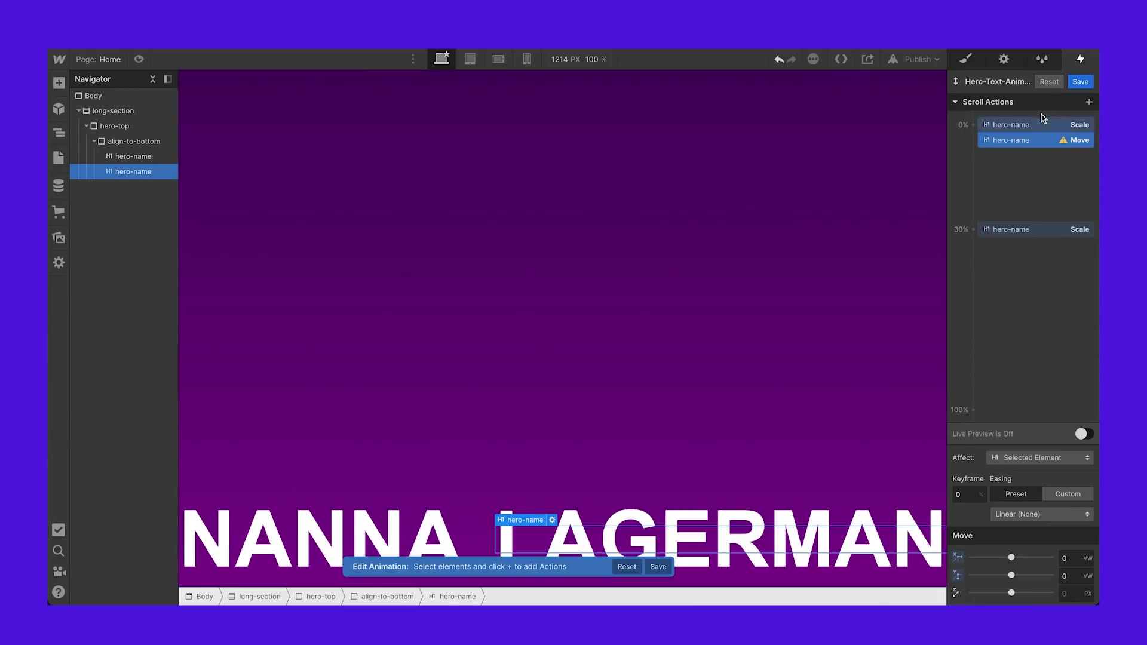
Step: Duplicate the second name heading's 0% Move action and place the copy at the 30% keyframe
right_click(1031, 146)
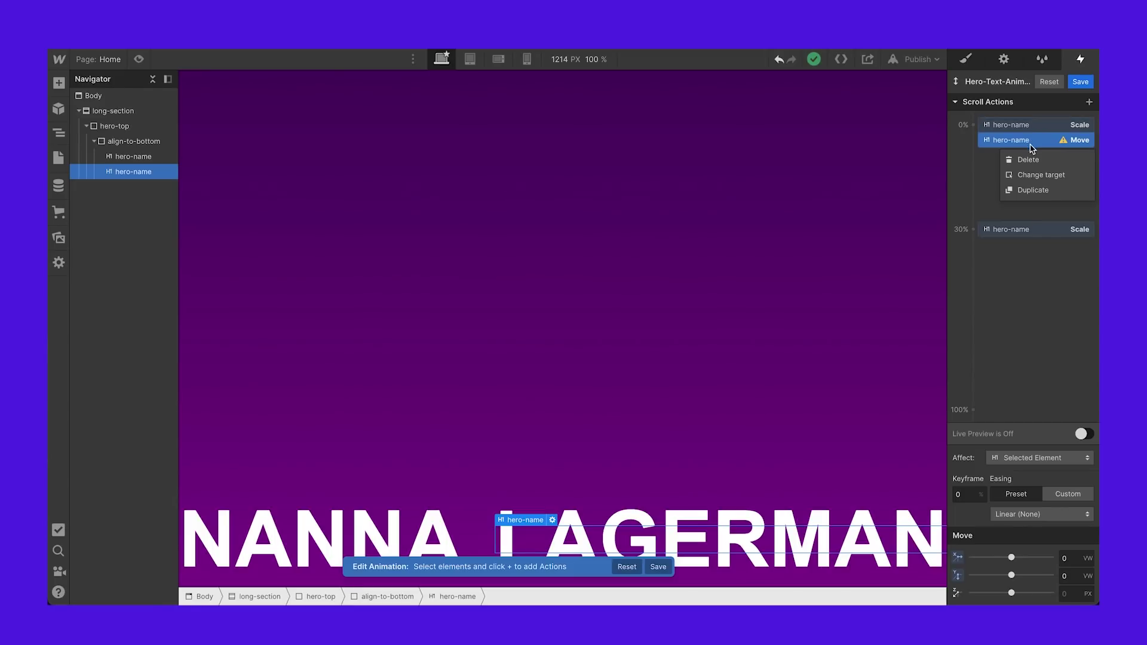
click(1035, 188)
drag(1013, 255, 1025, 242)
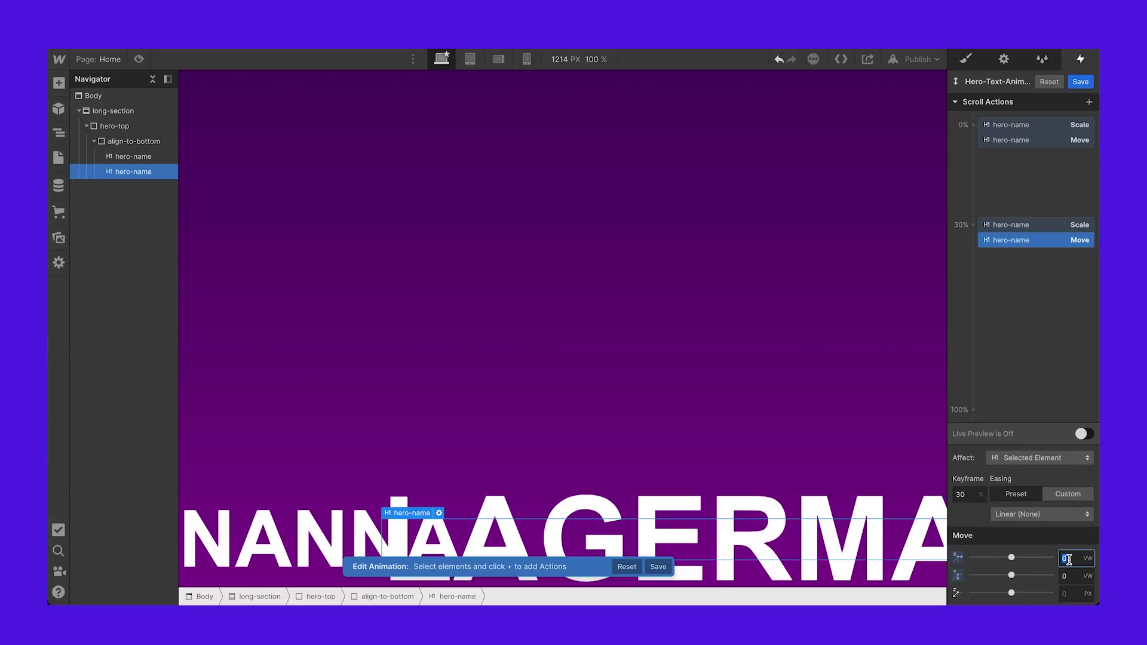
Step: Set the second name heading's 30% Move action to X -20 VW and Y 15 VW, and check it in live preview
text(-10)
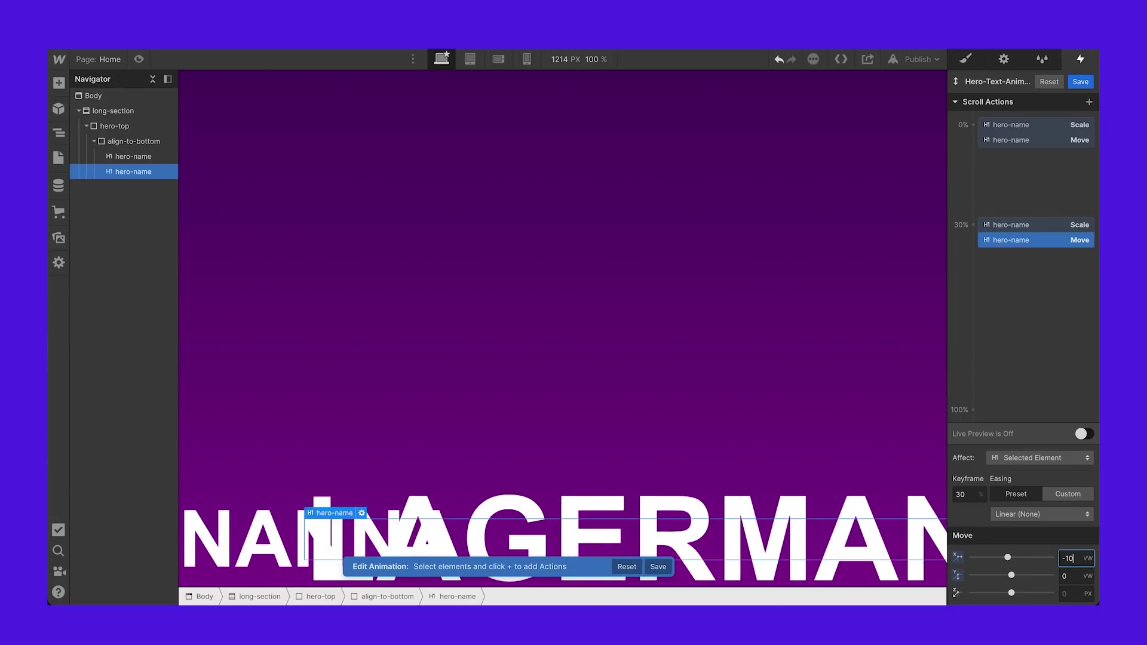
key(Down)
key(Down)
key(Down)
key(Down)
key(Down)
key(Down)
key(Down)
key(Down)
key(Down)
key(Down)
key(Down)
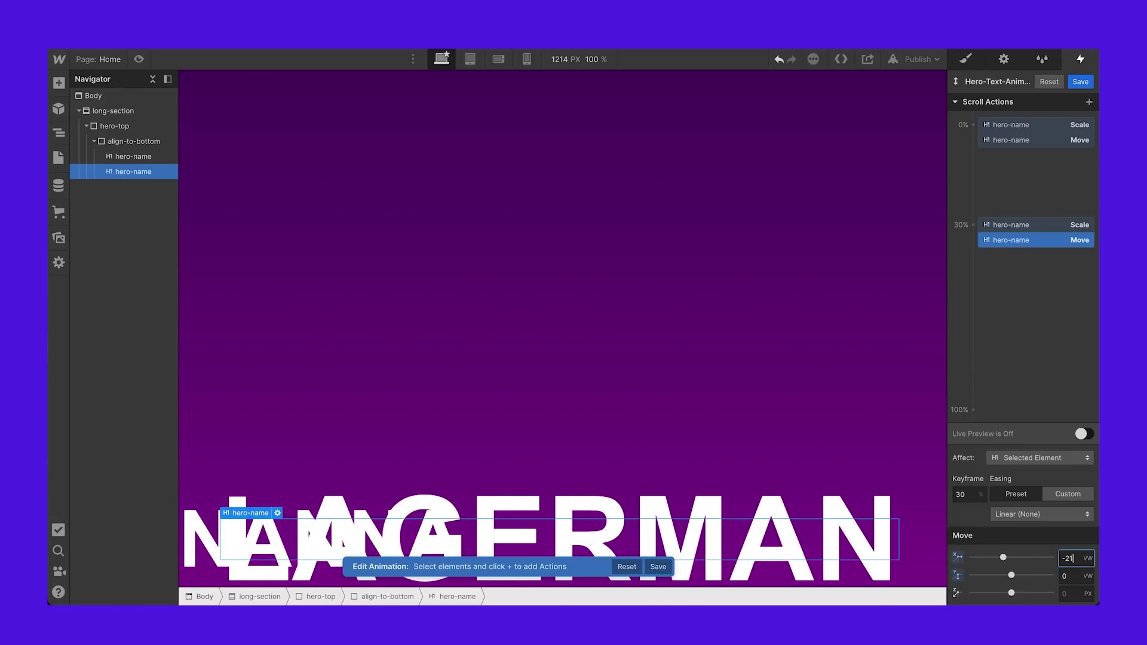
key(Up)
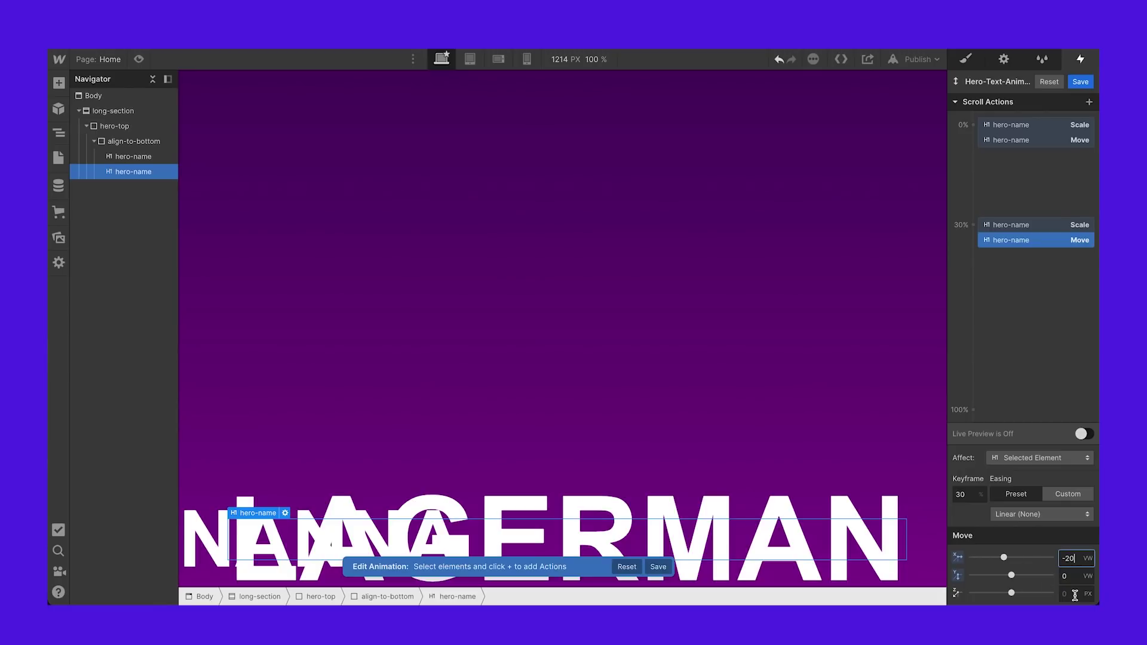
text(10)
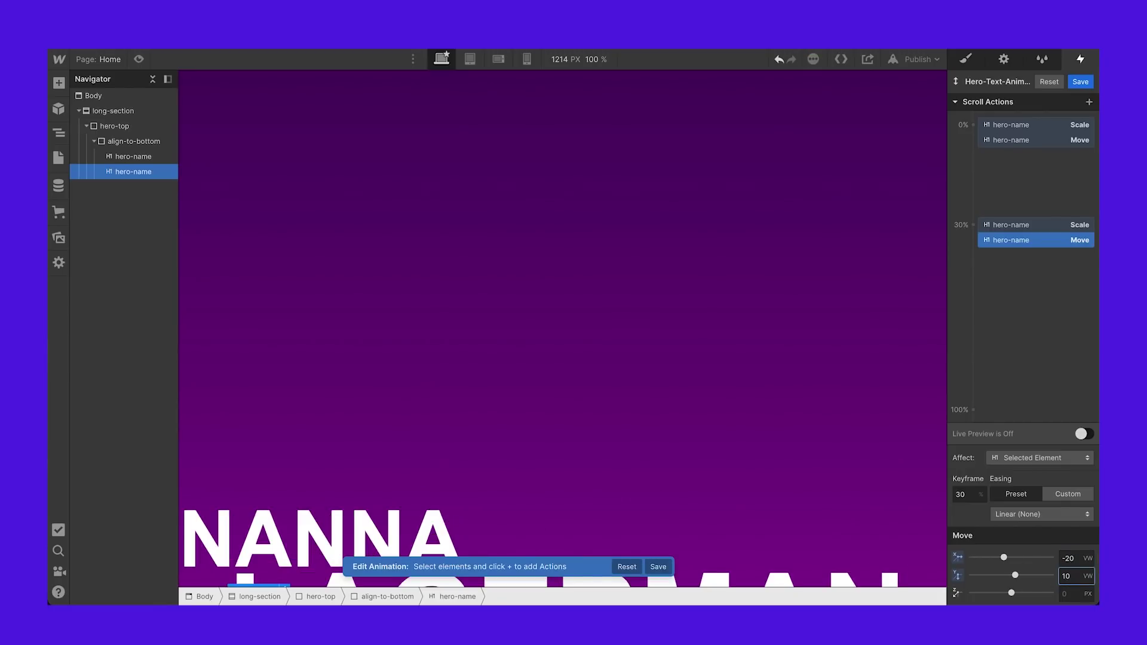
click(1083, 434)
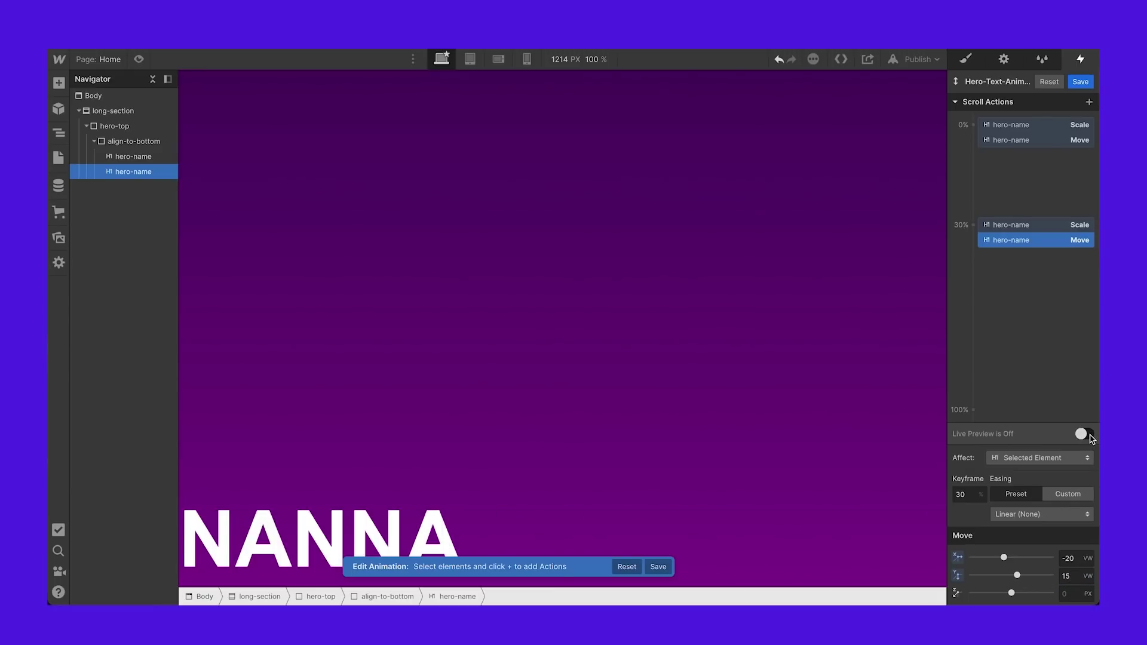
click(1089, 436)
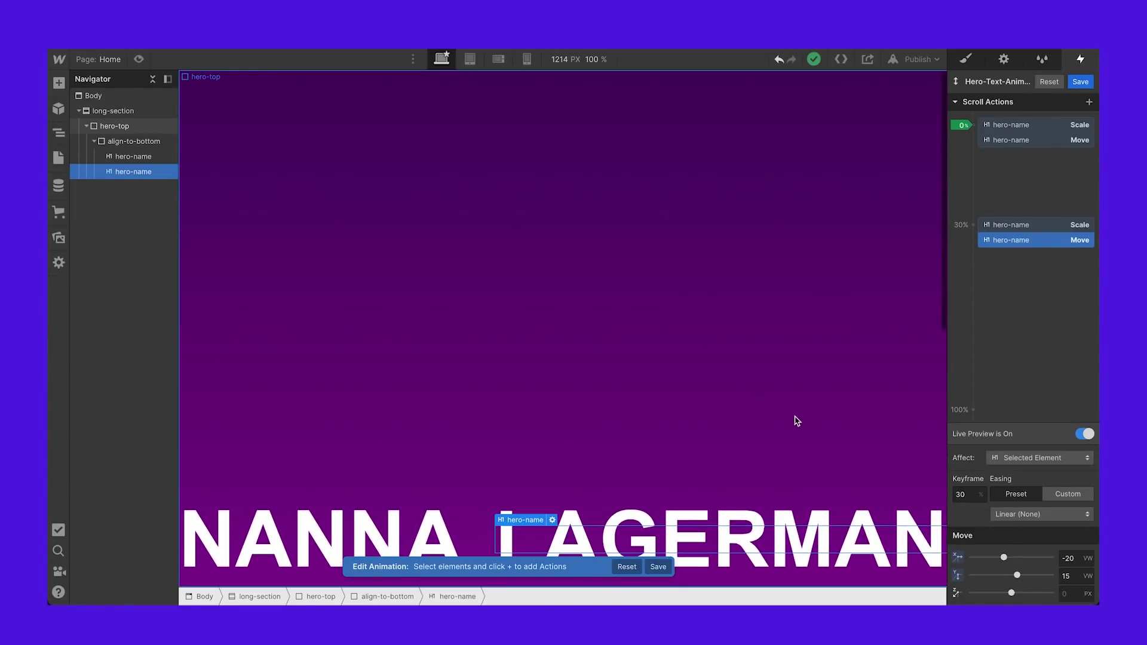
click(1062, 556)
text(-)
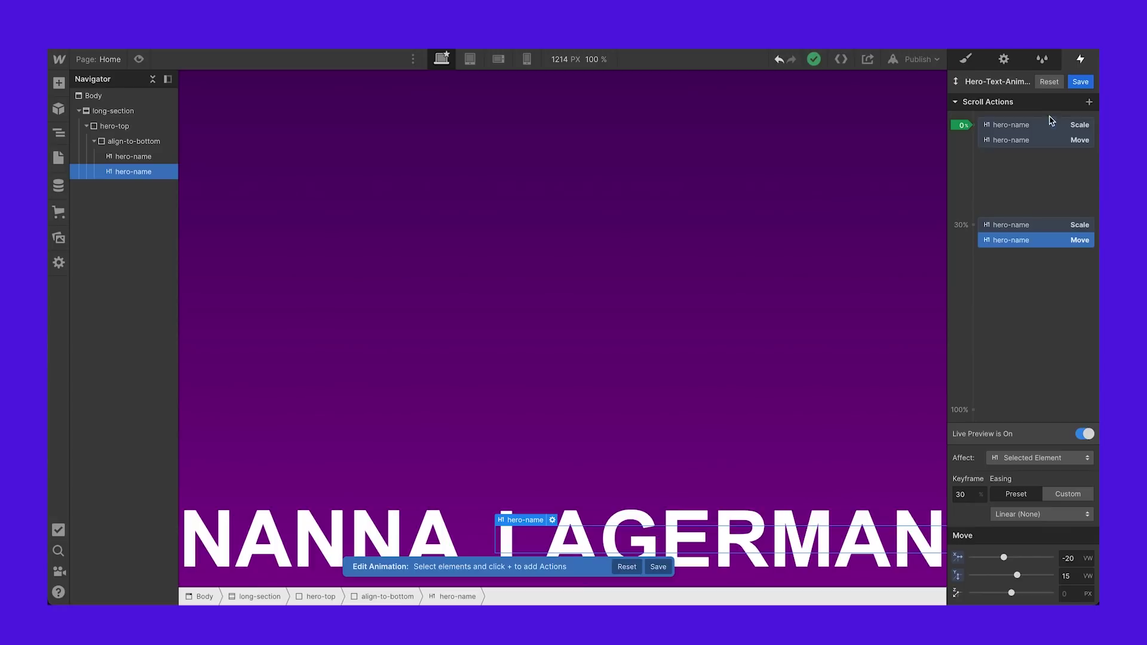
Step: Duplicate the 0% Scale action and retarget the copy to the first name heading
click(1029, 140)
click(1028, 125)
right_click(1013, 130)
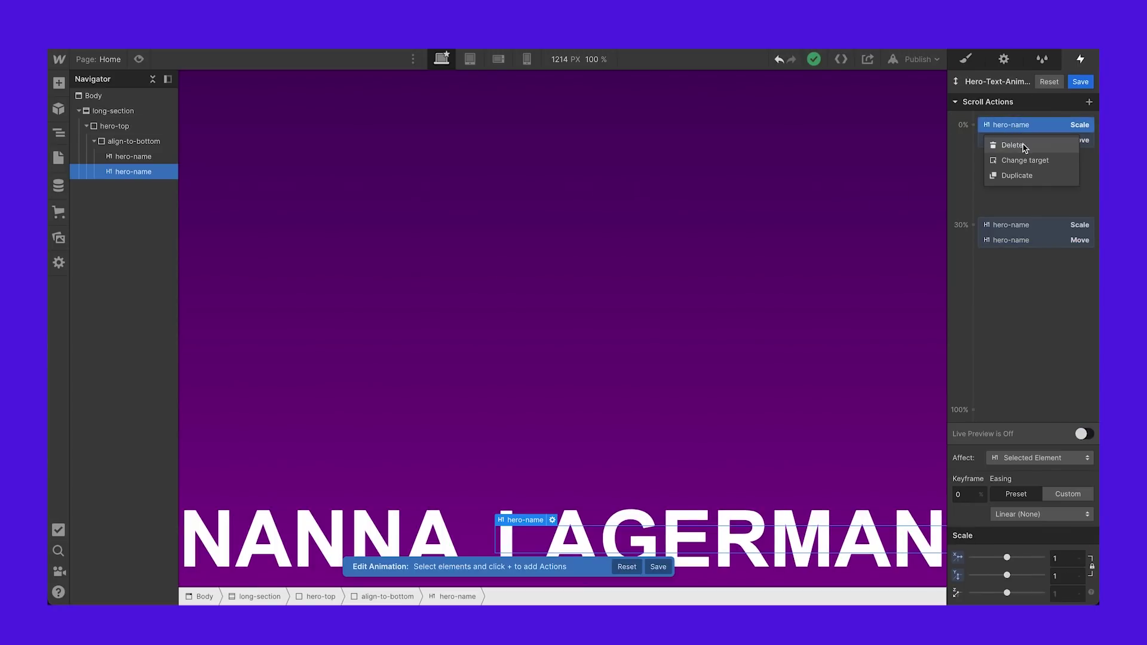
click(1023, 174)
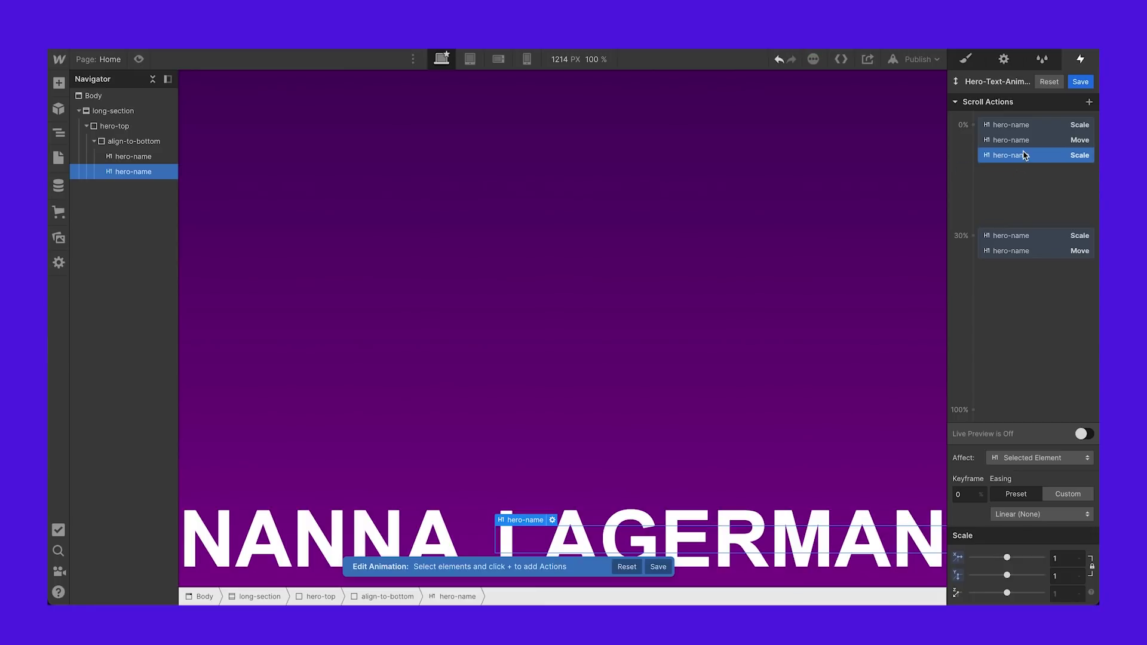
right_click(1024, 156)
click(1028, 184)
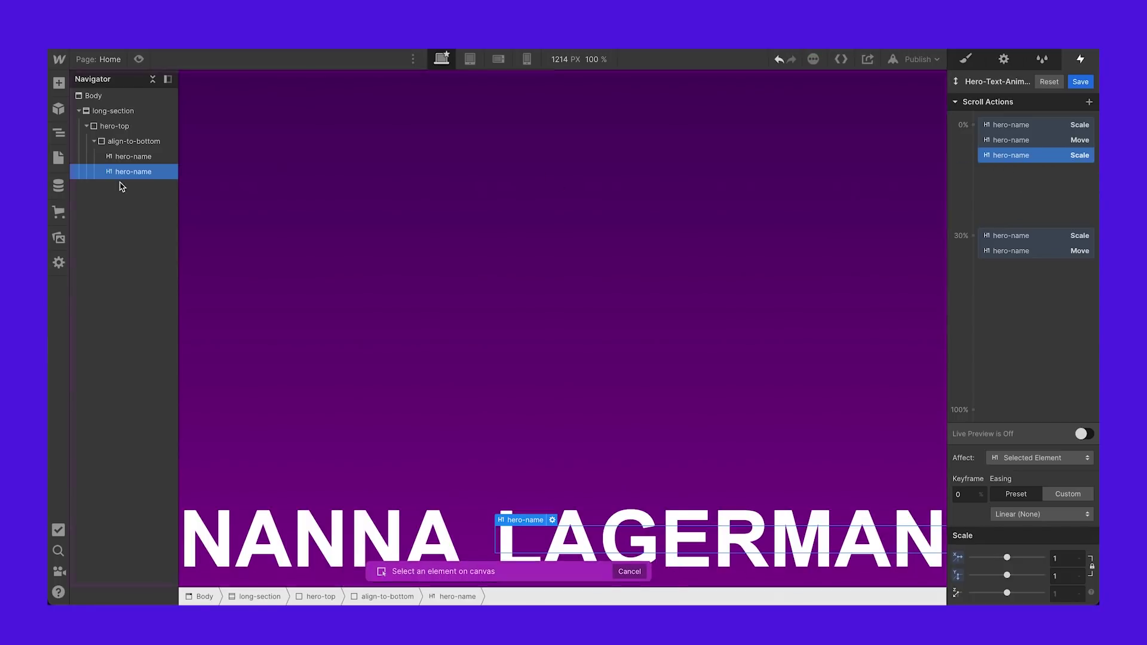
click(133, 158)
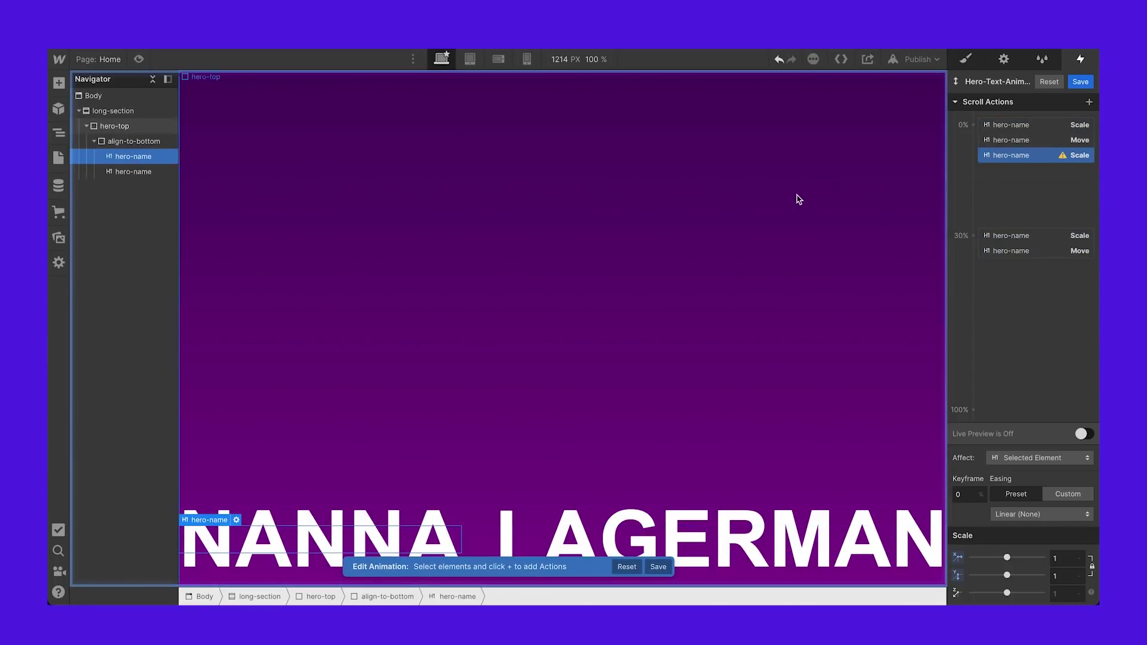
Step: Duplicate the 30% Scale action, retarget the copy to the first name heading, and save the animation
click(1033, 236)
right_click(1033, 237)
click(1033, 279)
right_click(1030, 267)
click(1036, 296)
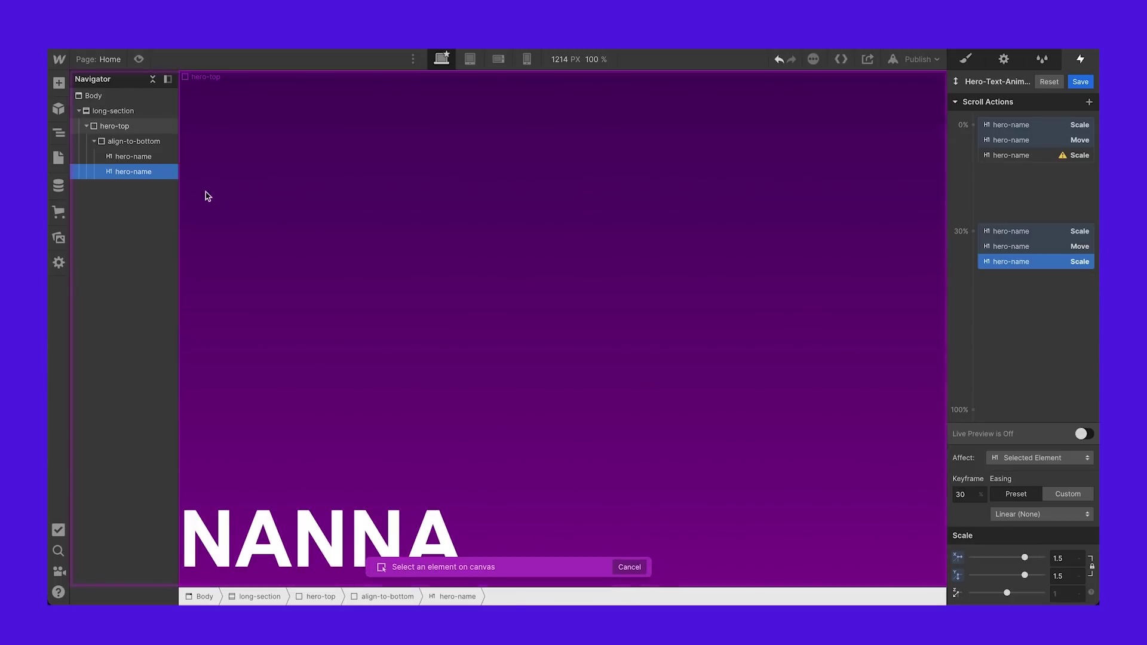
click(132, 157)
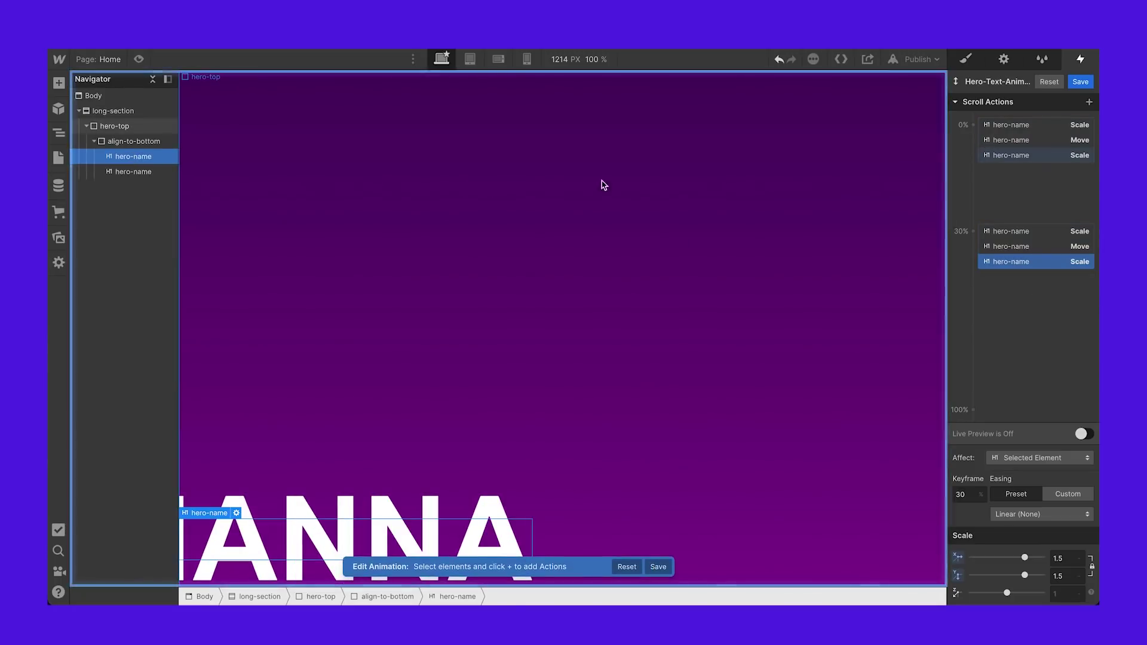
click(1087, 83)
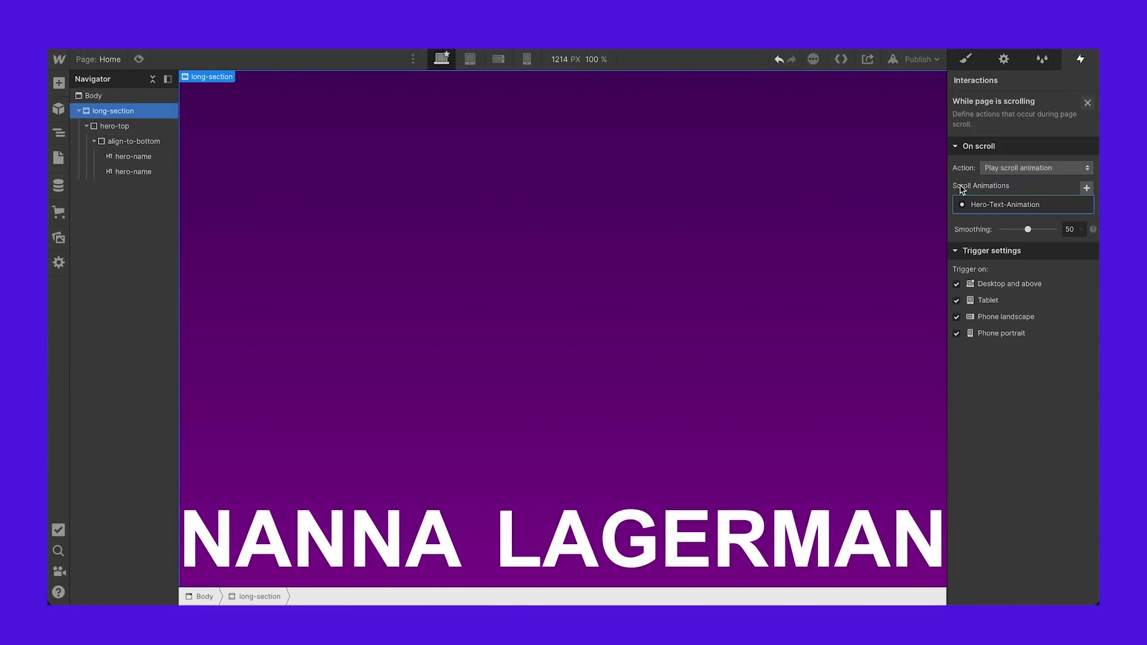
Step: Reopen Hero-Text-Animation, duplicate the 0% Move action and retarget the copy to the first name heading
click(1003, 204)
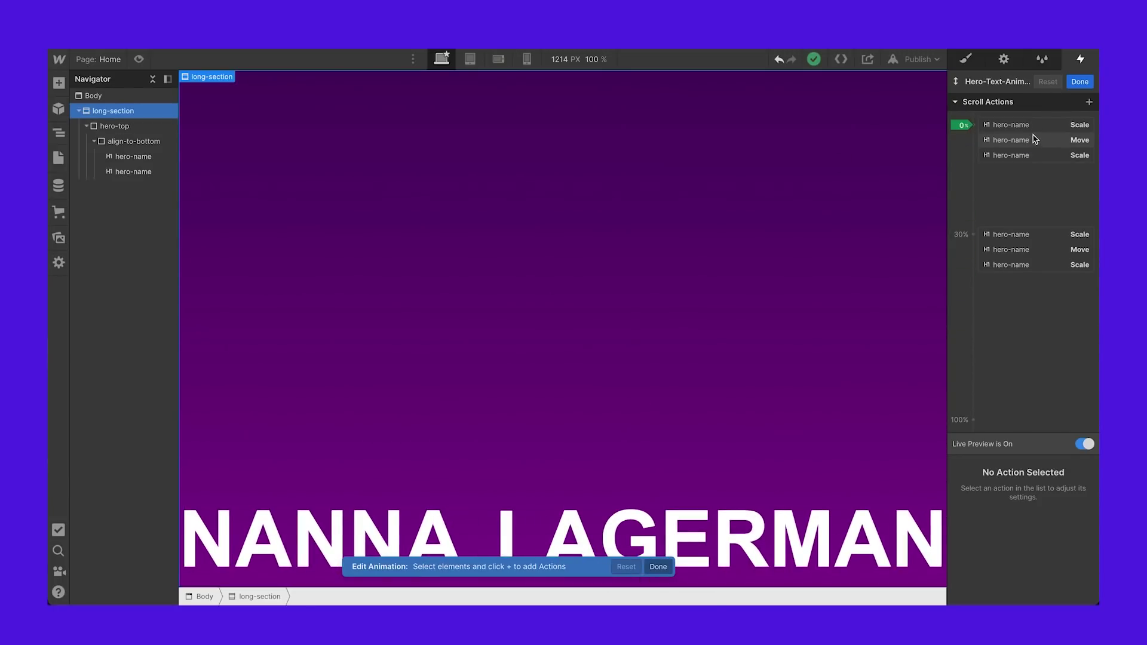
click(1035, 138)
right_click(1031, 142)
click(1035, 193)
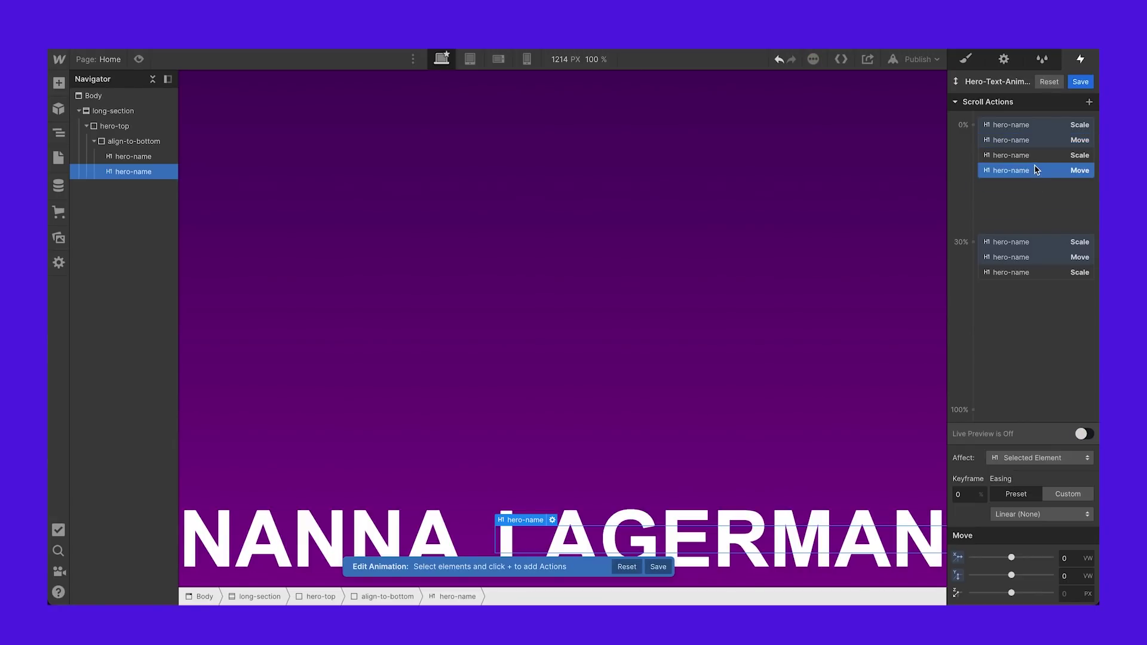
right_click(1036, 172)
click(1037, 201)
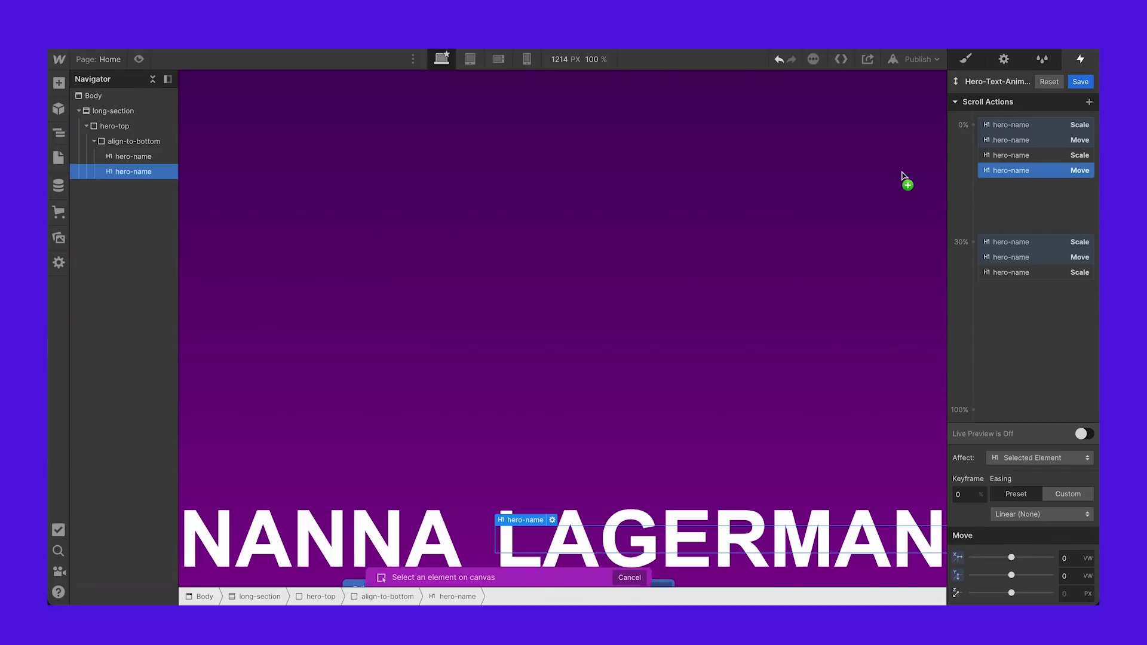
click(116, 157)
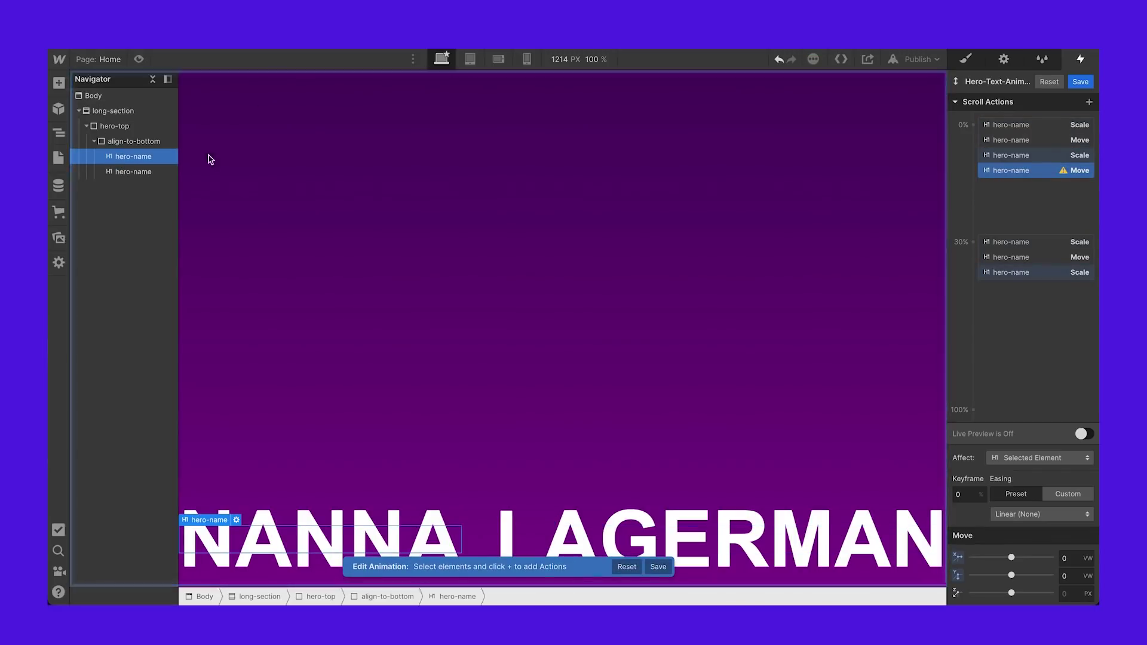
Step: Duplicate the 30% Move action and retarget the copy to the first name heading
click(1030, 259)
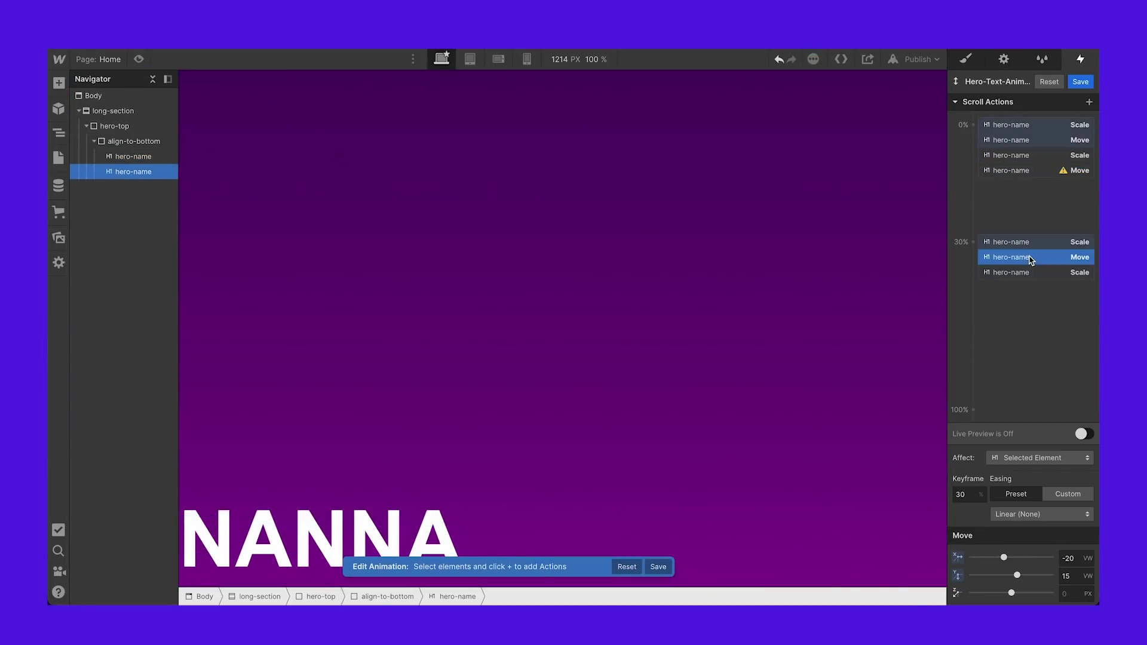
right_click(1030, 259)
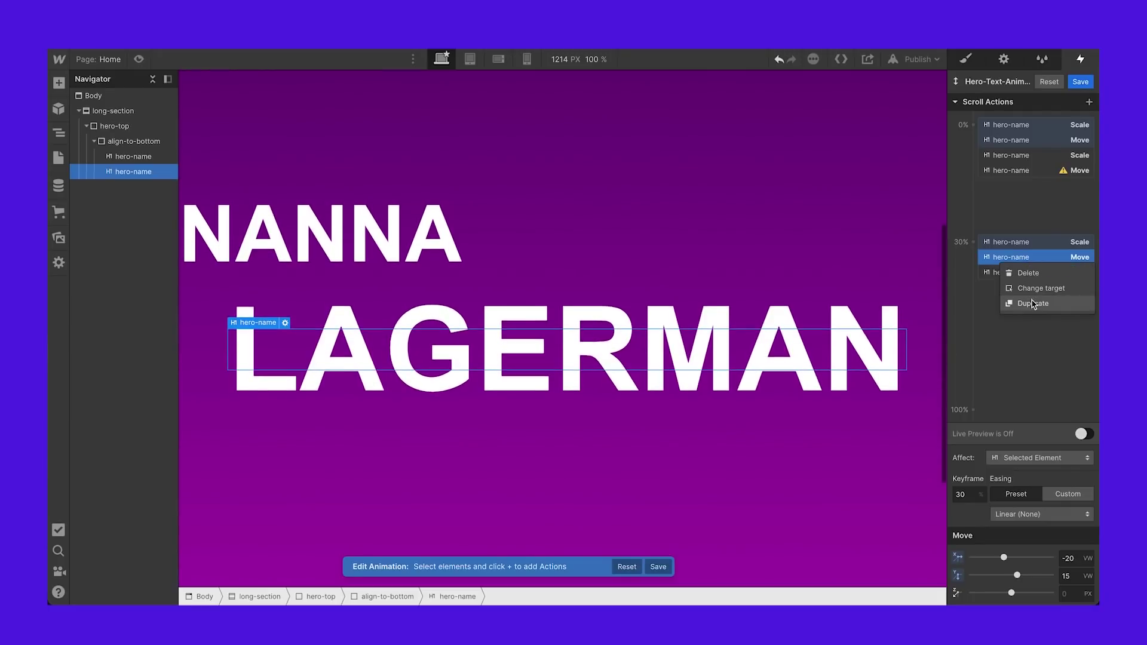
click(1033, 303)
right_click(1037, 289)
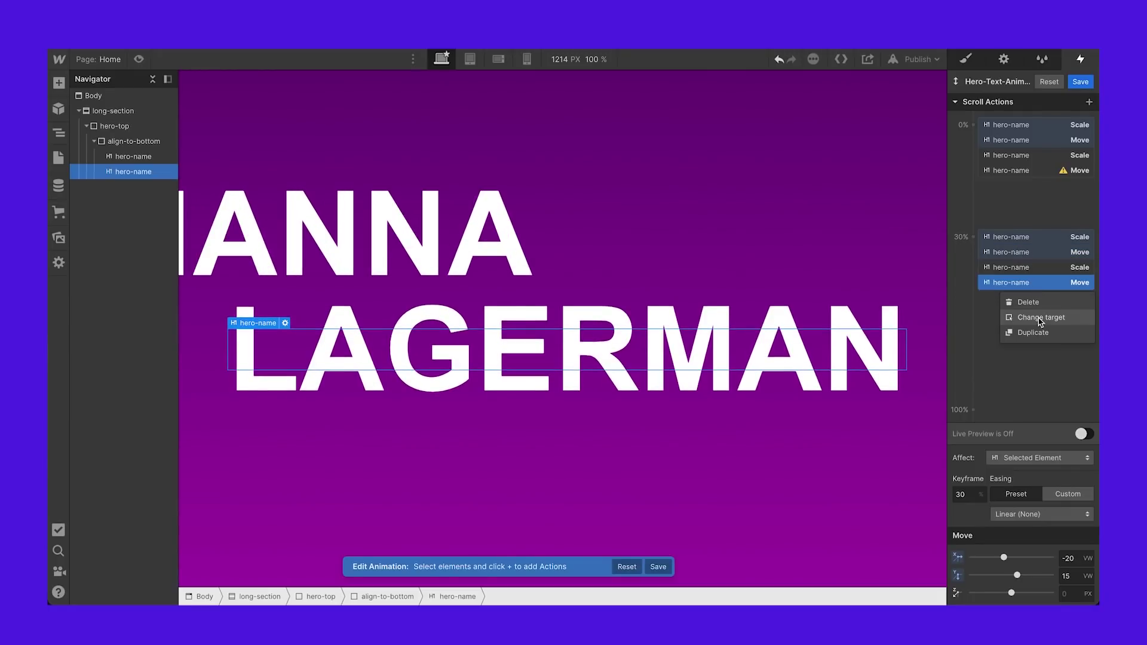
click(1040, 319)
click(129, 157)
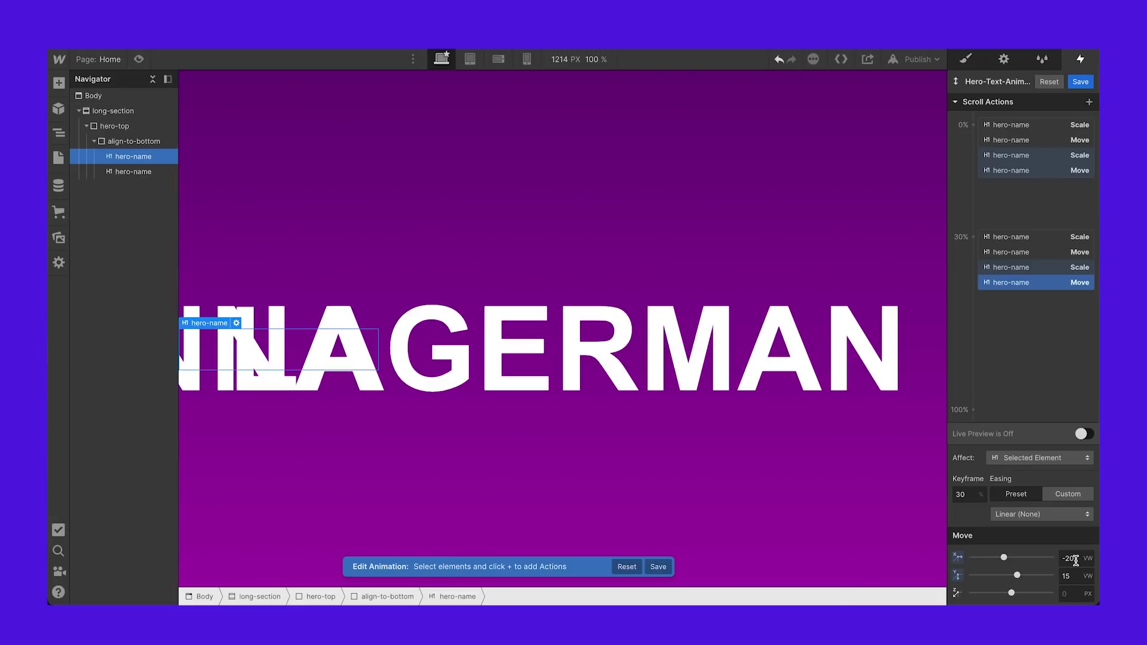
Step: Set the first name heading's 30% Move action to X 32 VW and Y 2 VW
text(0)
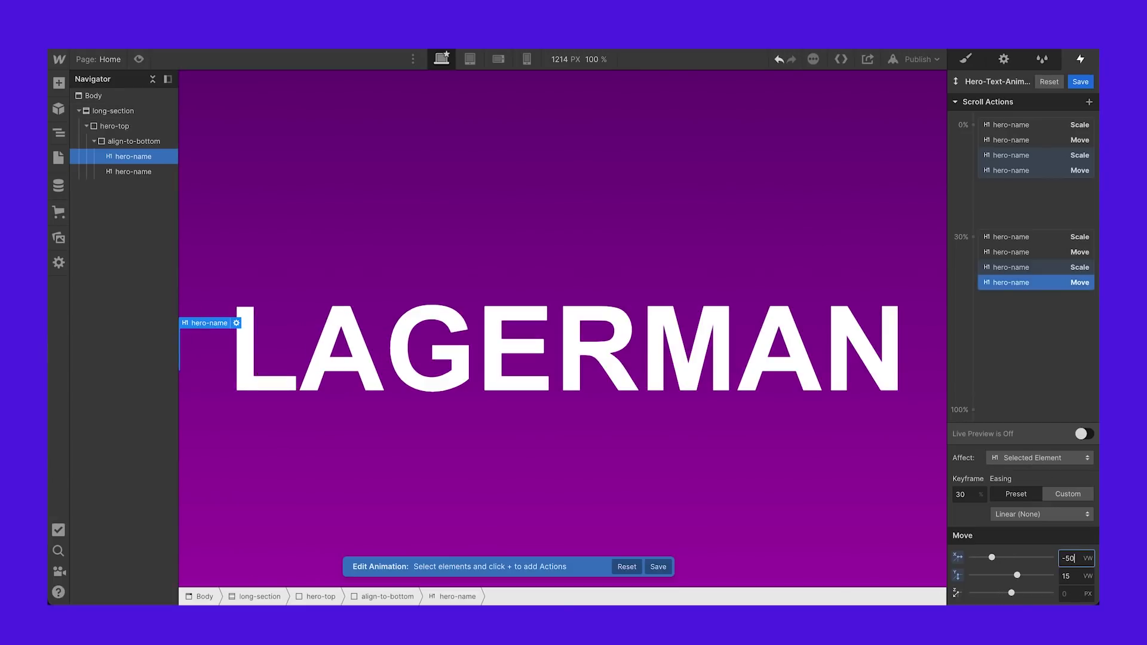
key(BackSpace)
text(30)
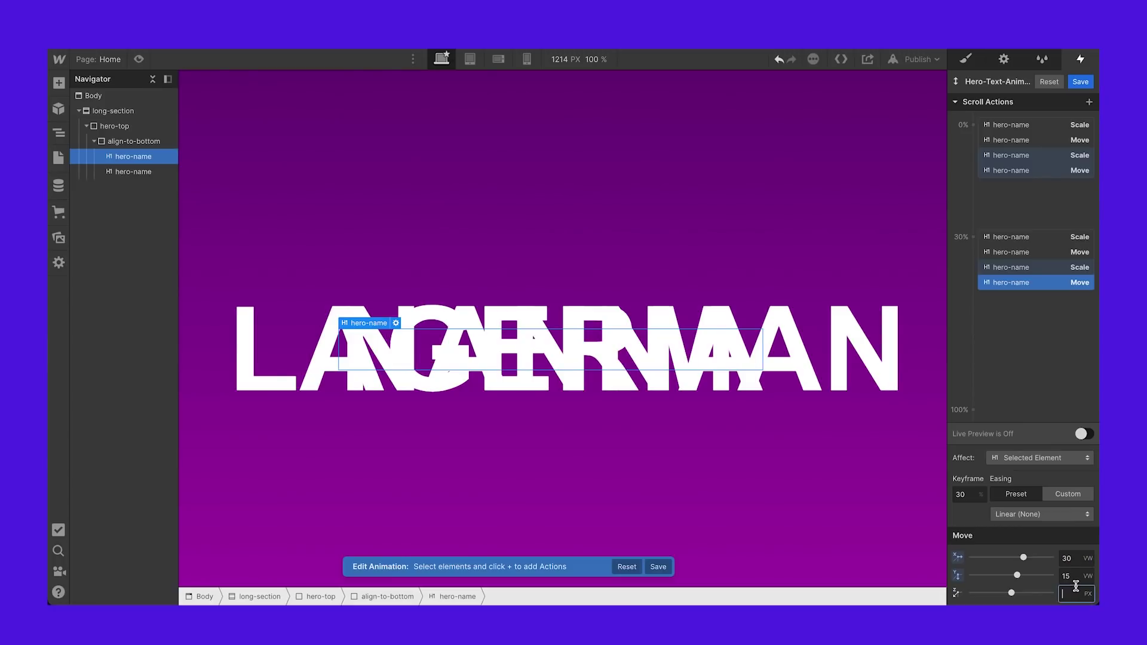
text(2)
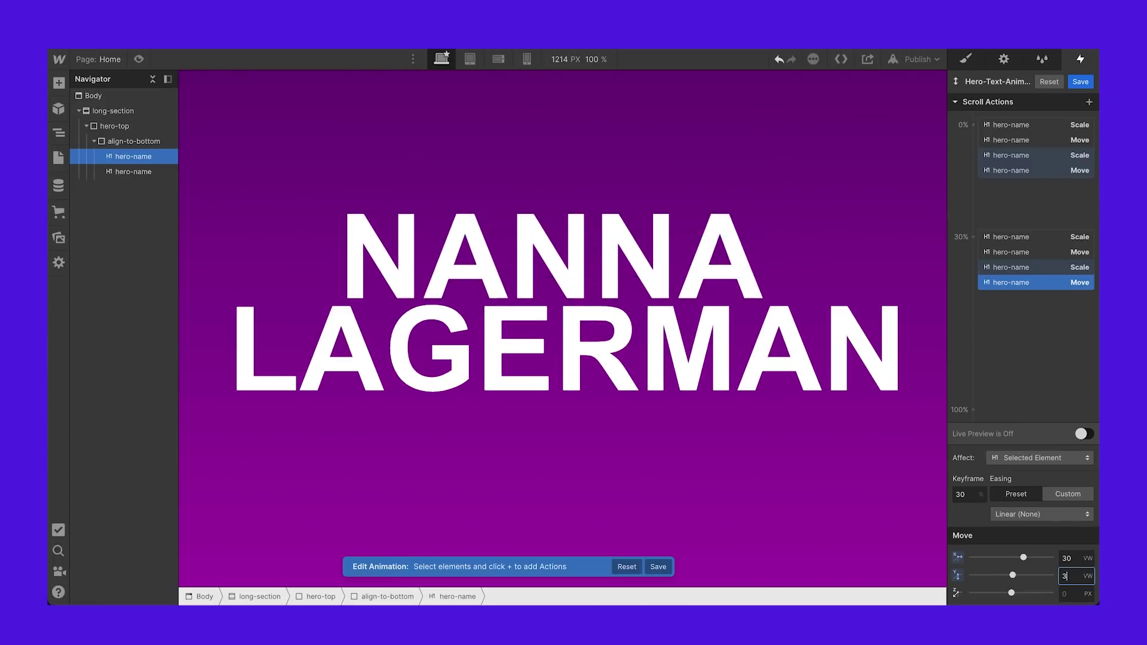
text(32)
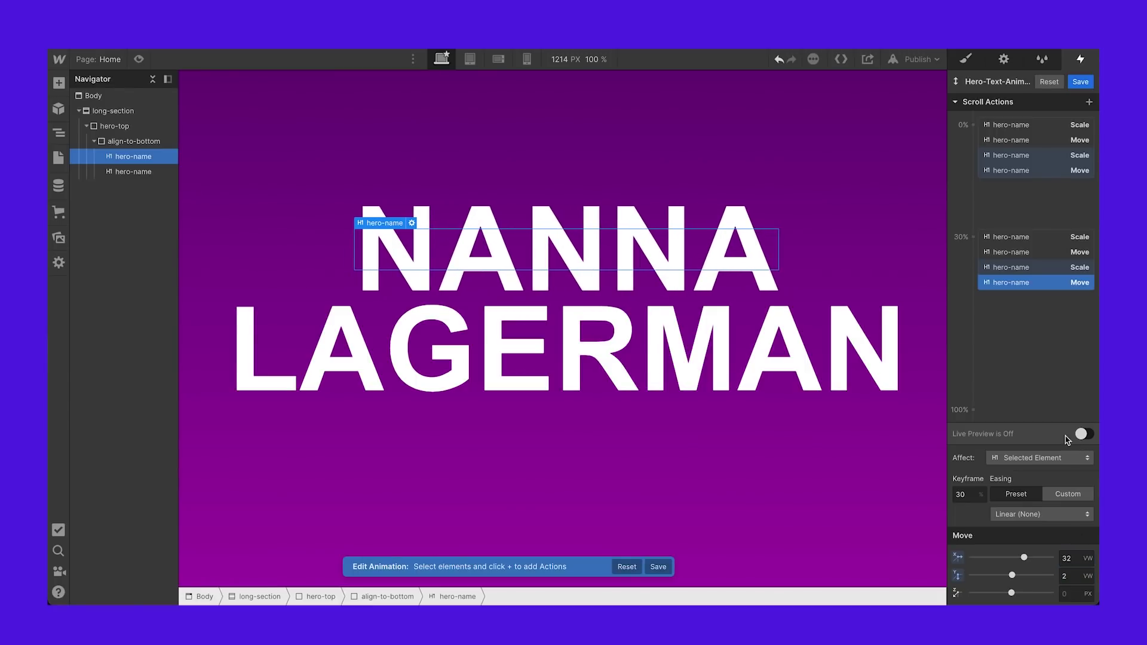
Step: Turn on live preview and examine how both name headings move and scale while the page scrolls
click(1078, 434)
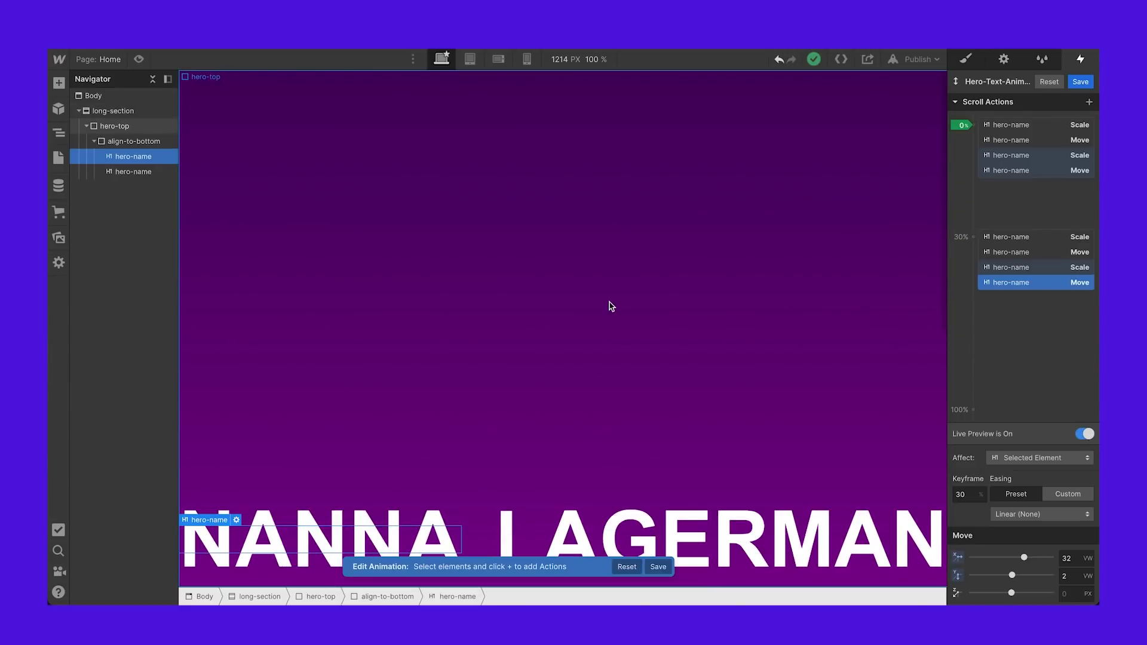
scroll(611, 306, down, 5)
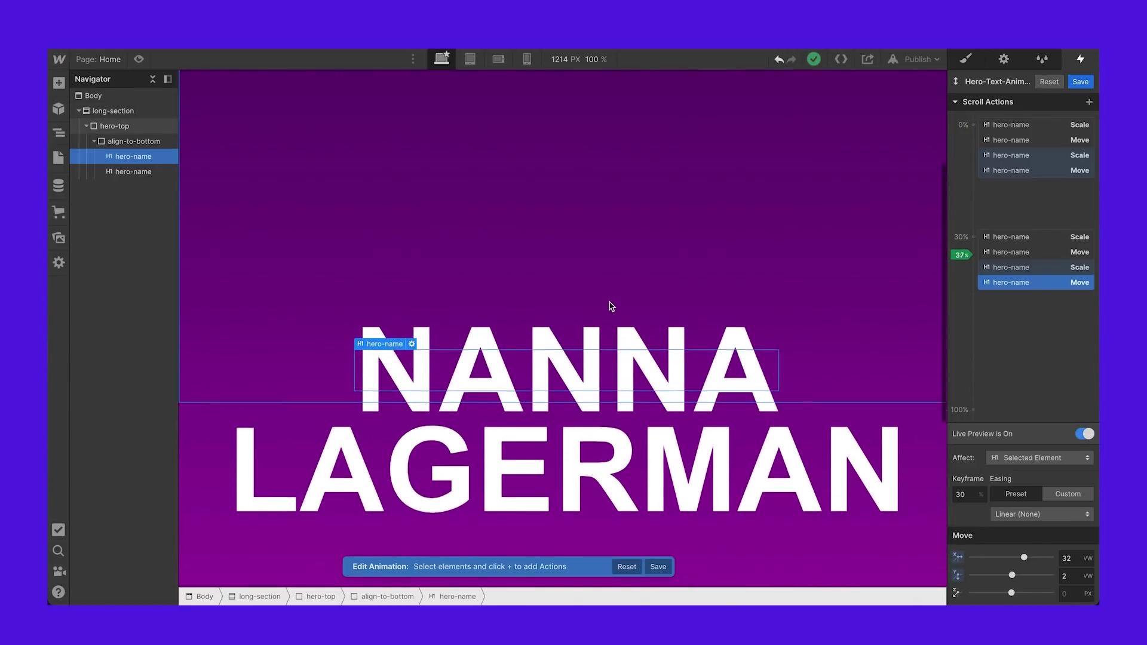
scroll(611, 306, up, 5)
scroll(611, 306, down, 4)
scroll(611, 307, up, 4)
scroll(611, 306, down, 7)
scroll(611, 307, up, 7)
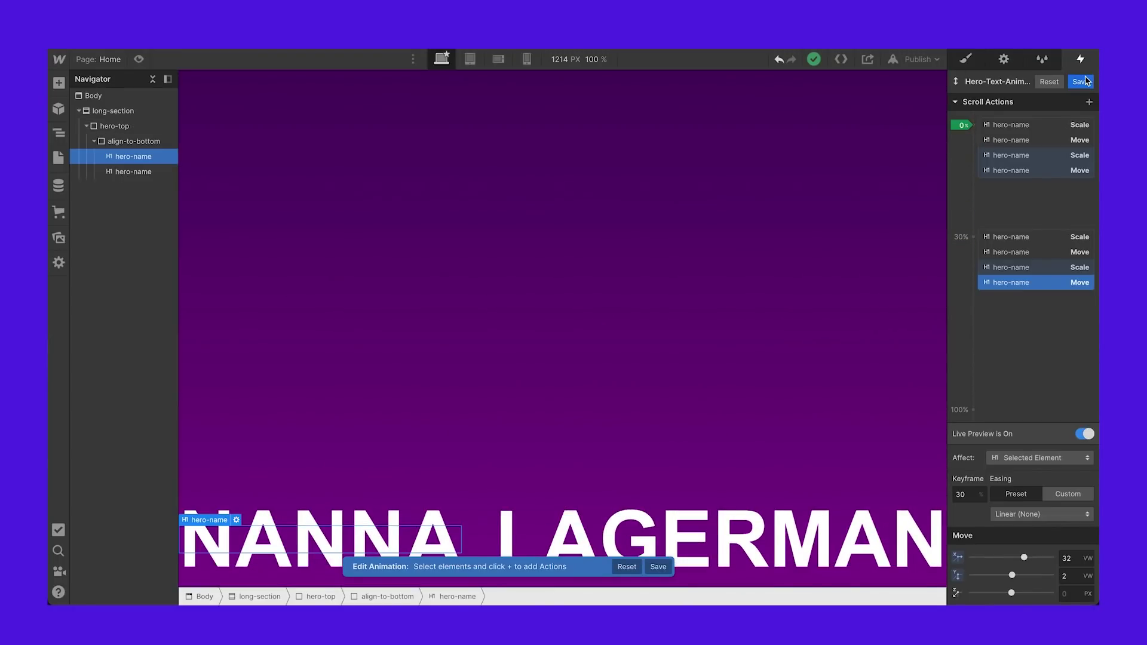
Step: Save Hero-Text-Animation and check the scroll motion of both name headings in the full page preview
click(1083, 82)
click(138, 59)
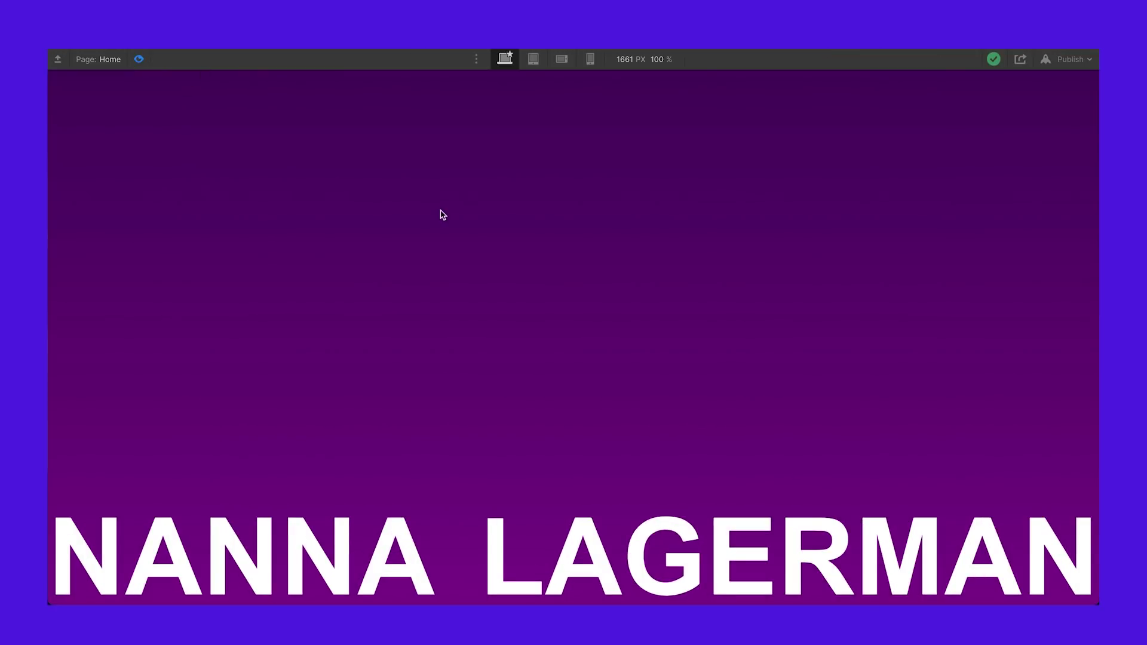
scroll(522, 178, down, 7)
scroll(523, 178, up, 5)
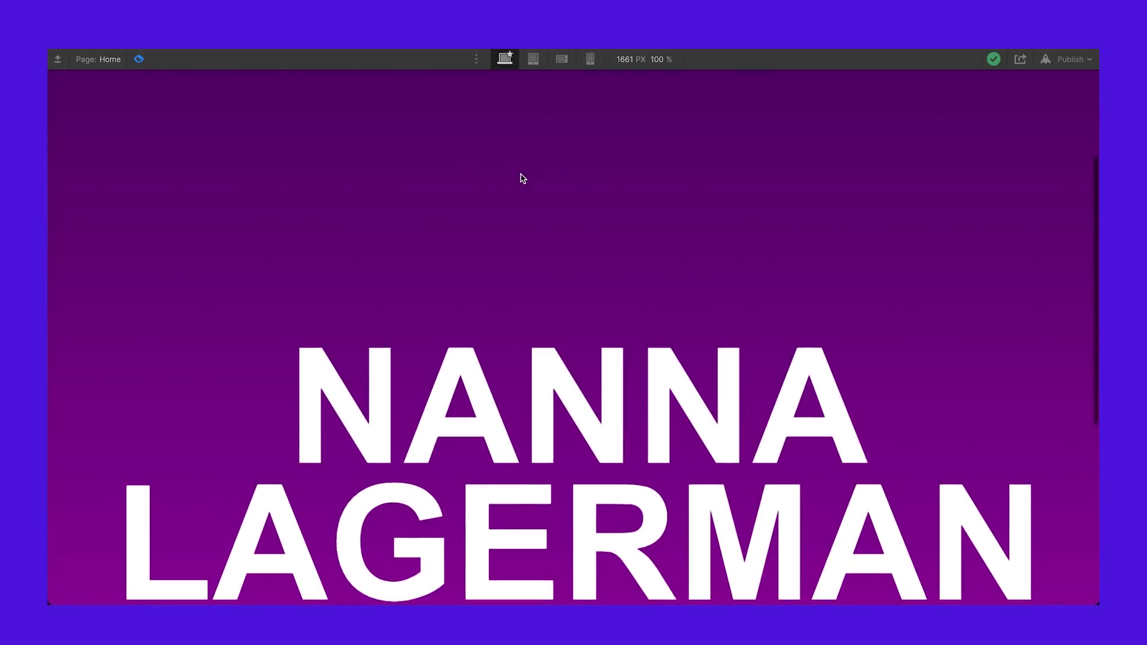
scroll(522, 178, up, 3)
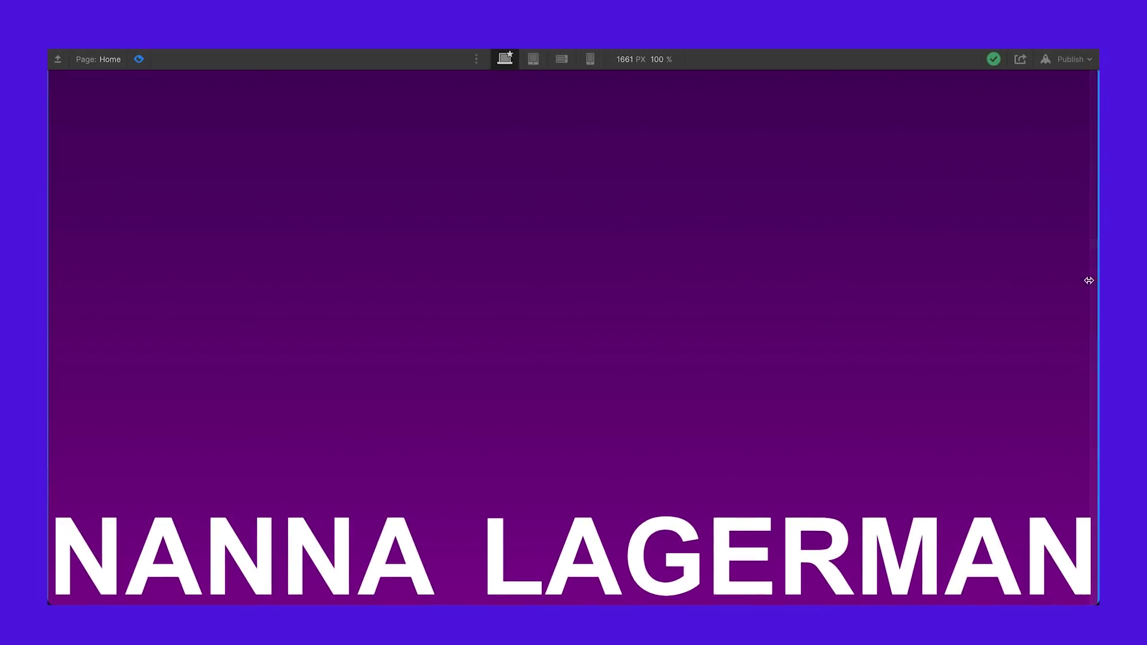